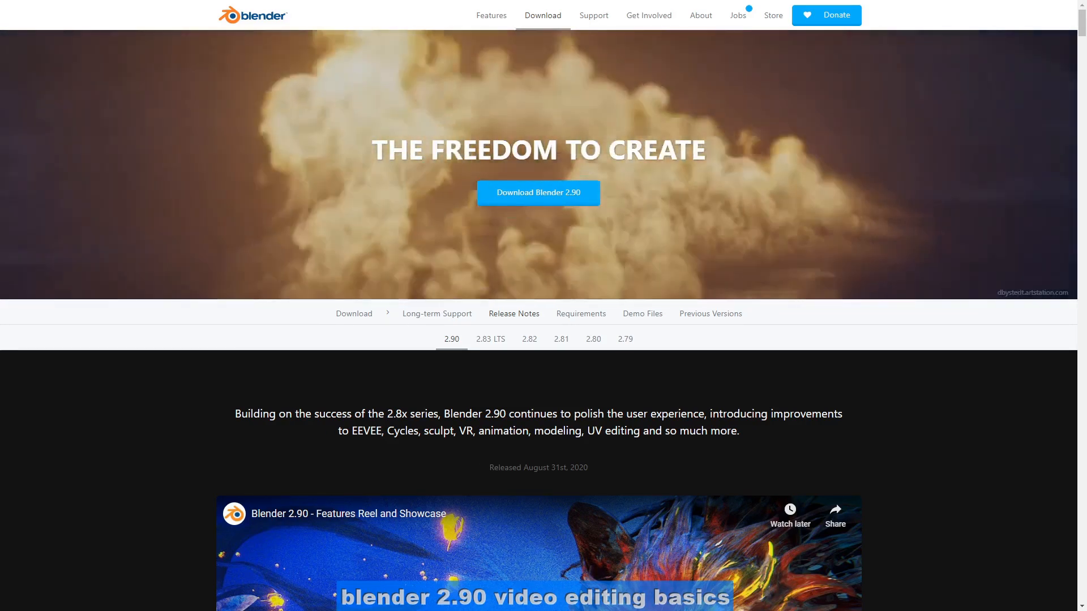
{"action": "left_click", "coordinate": [287, 372]}
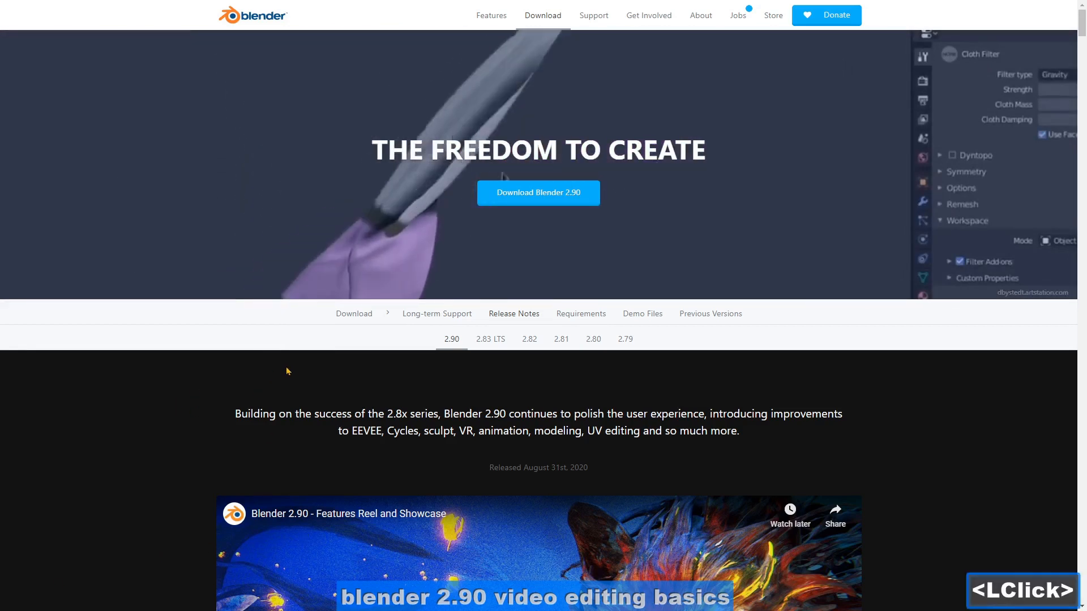
{"action": "double_click", "coordinate": [303, 370]}
{"action": "left_click", "coordinate": [237, 373]}
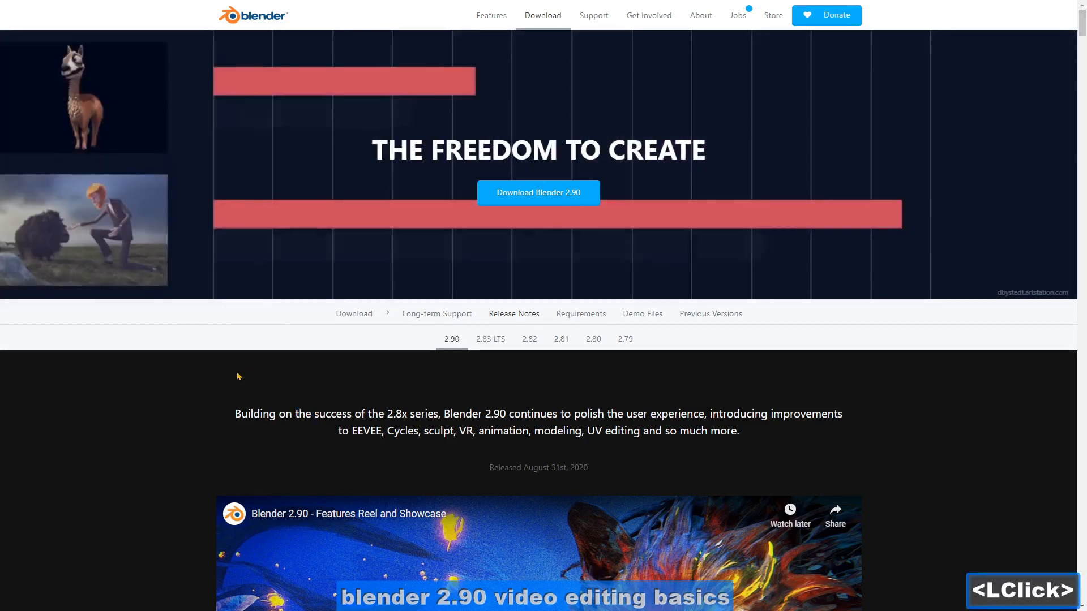
{"action": "right_click", "coordinate": [238, 376]}
{"action": "left_click", "coordinate": [407, 379]}
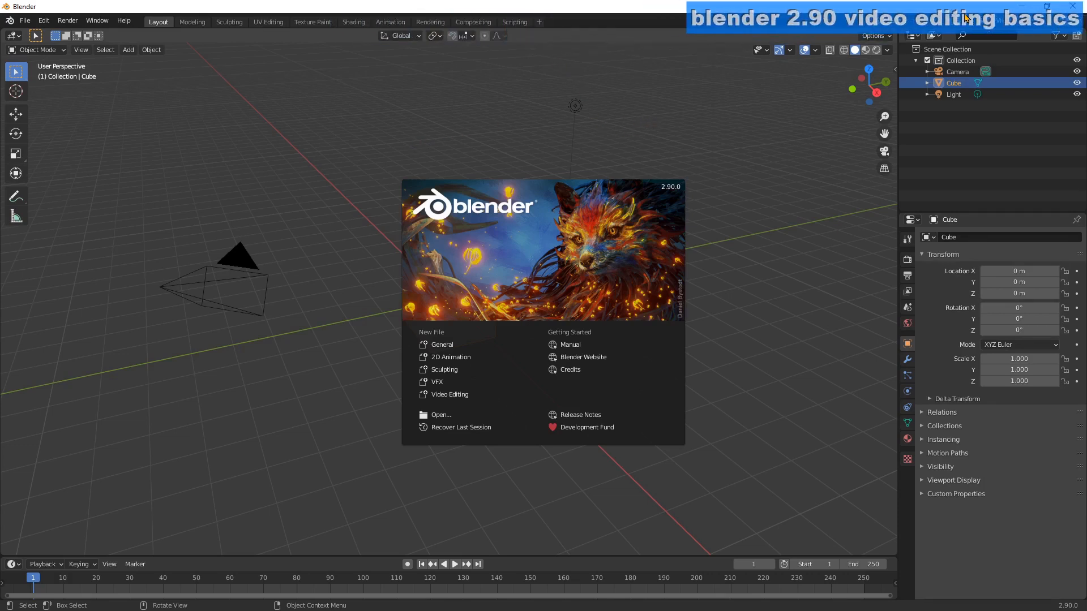
- Dismiss the splash screen and add a Video Editing workspace from the Video Editing template
{"action": "left_click", "coordinate": [905, 25]}
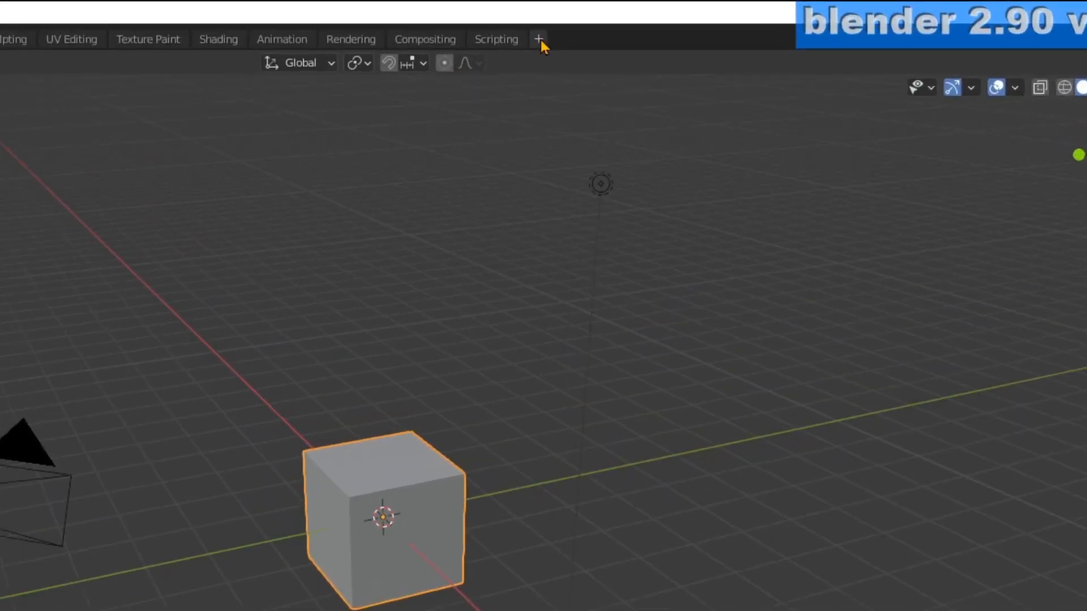
{"action": "left_click", "coordinate": [541, 40]}
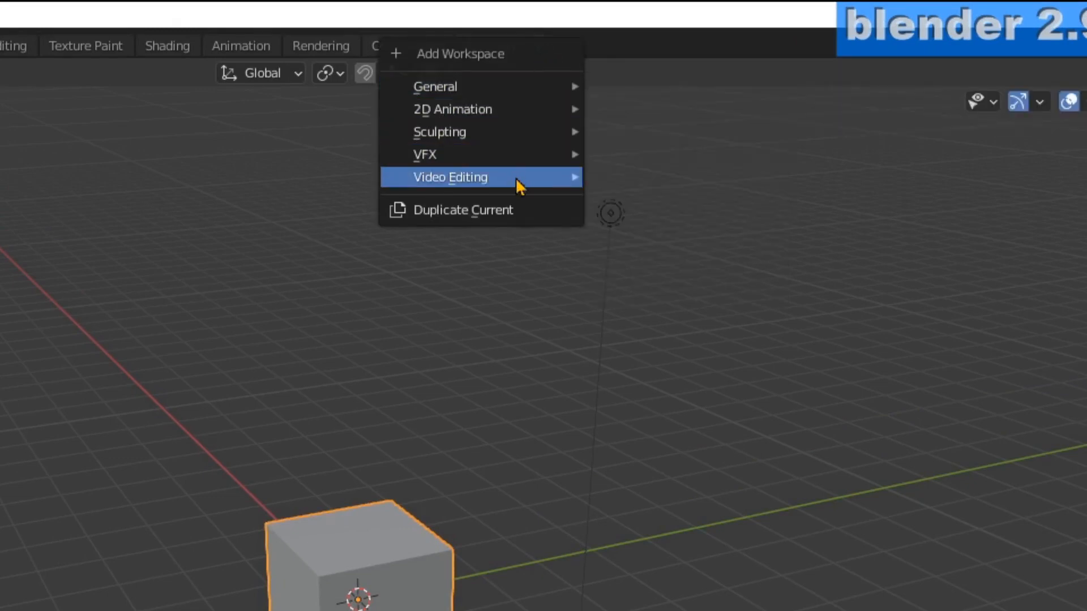
{"action": "mouse_move", "coordinate": [517, 180]}
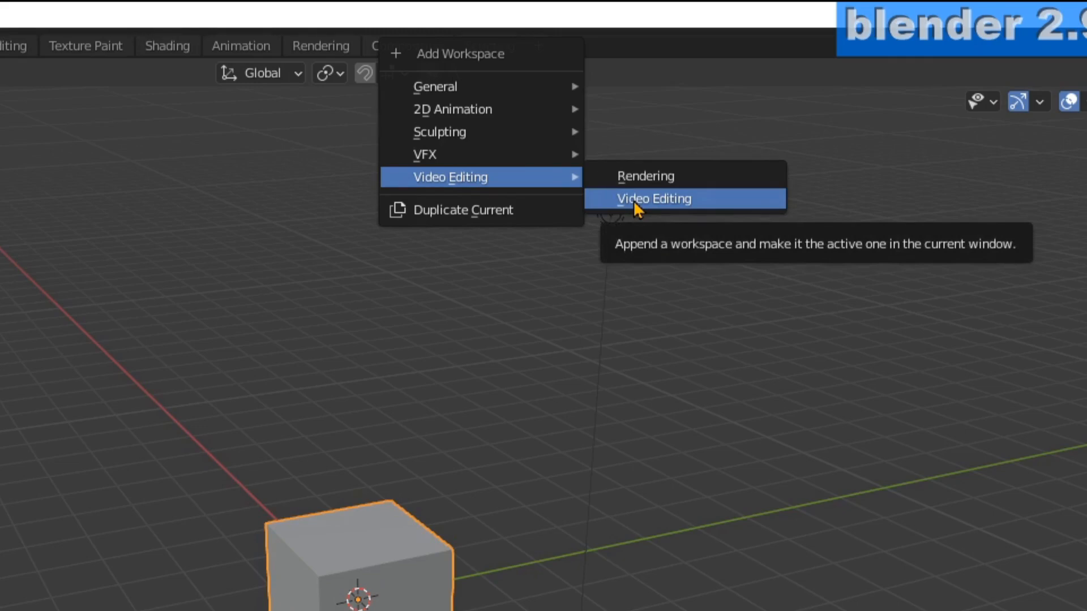
{"action": "left_click", "coordinate": [633, 200]}
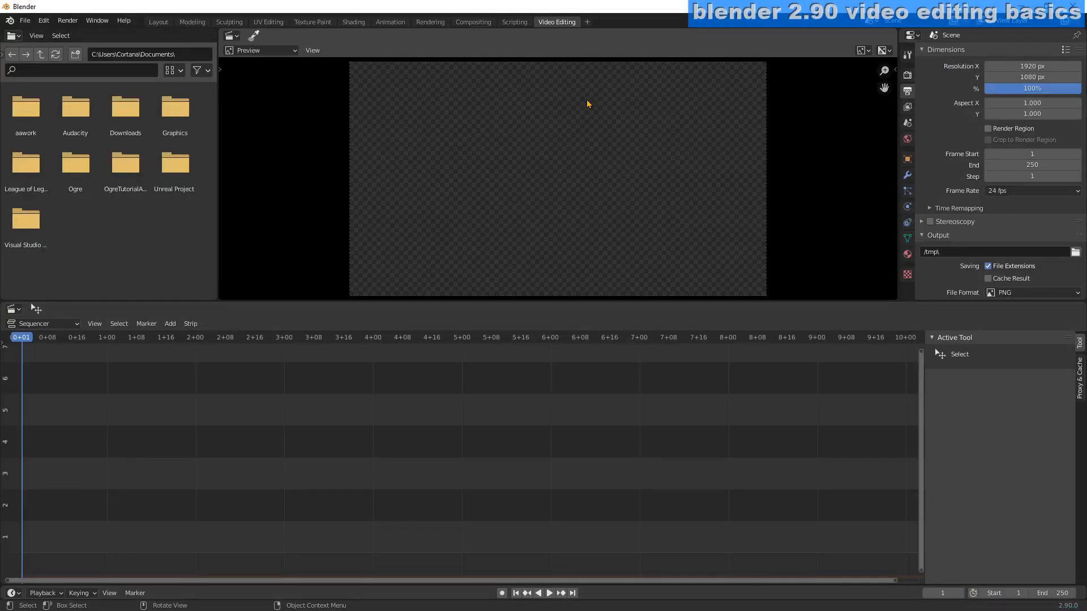
- Create a new file from the Video Editing template
{"action": "left_click", "coordinate": [25, 21]}
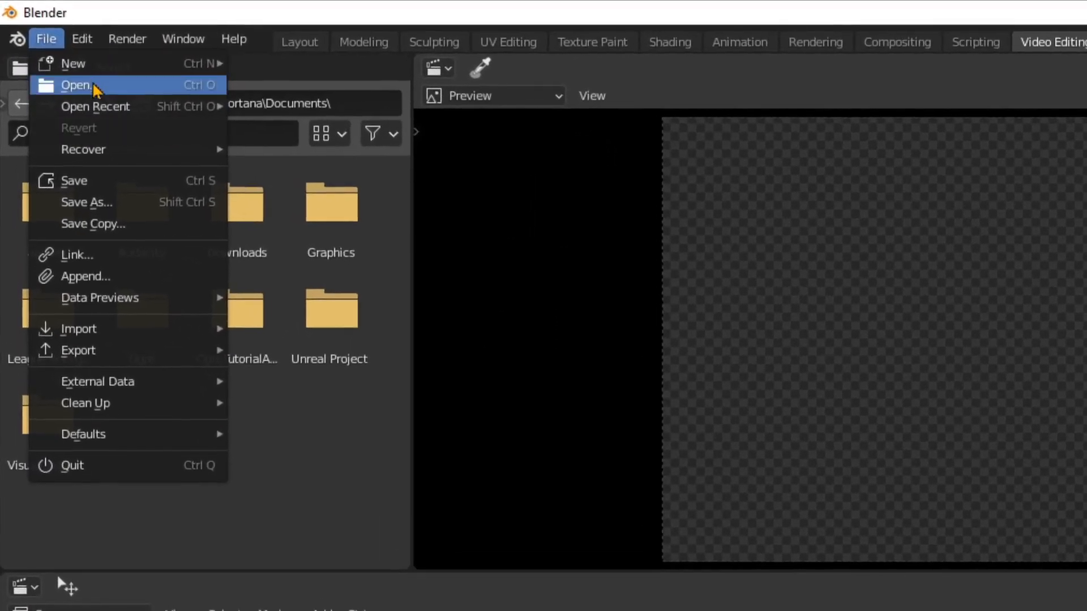
{"action": "mouse_move", "coordinate": [54, 34]}
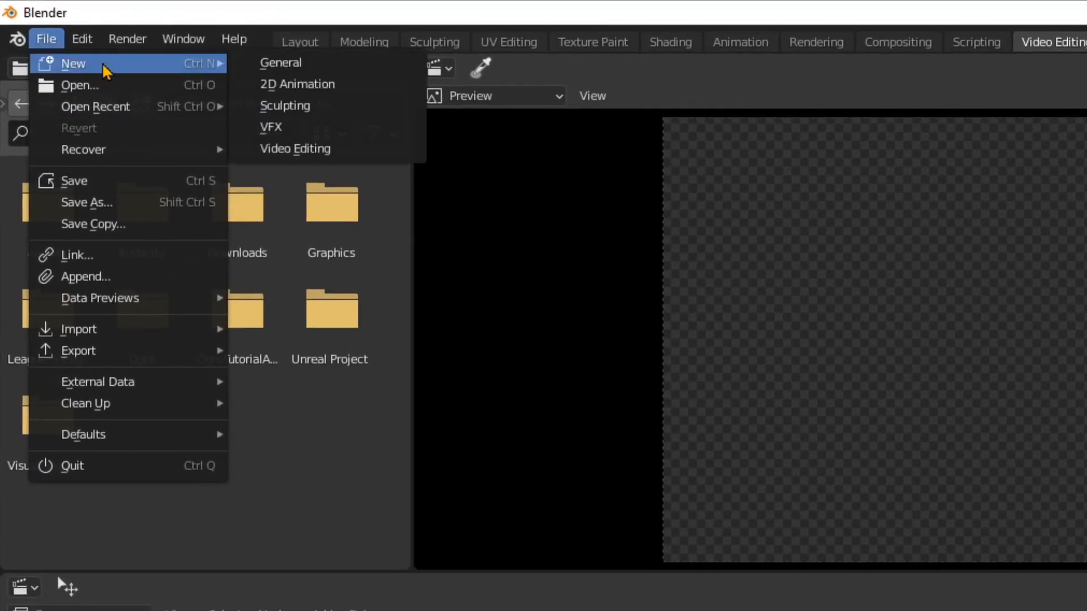
{"action": "left_click", "coordinate": [301, 149]}
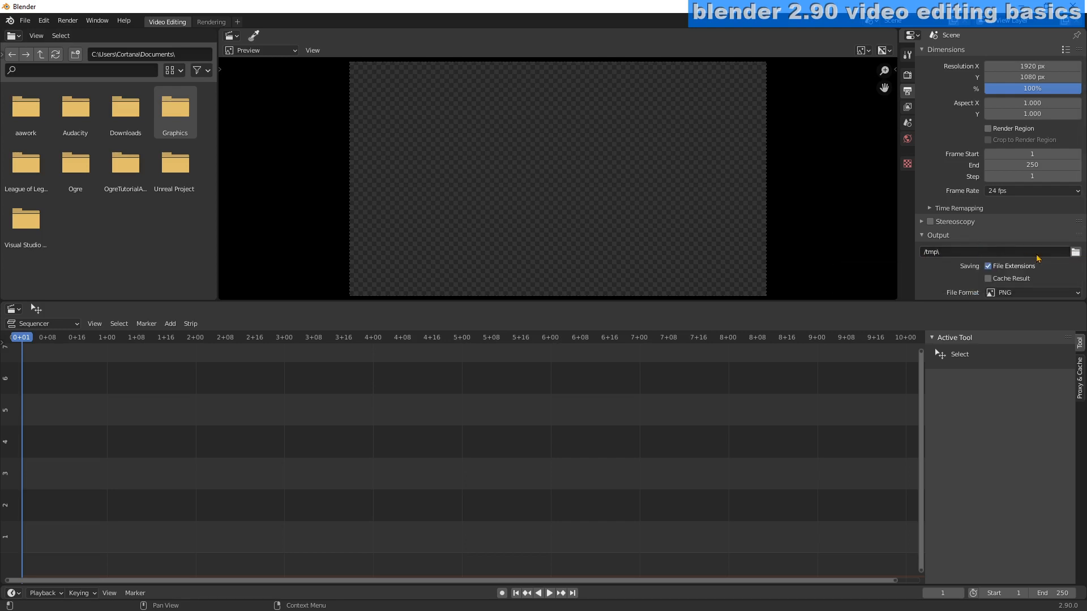
- Set the render output folder to RENDER on the D: drive
{"action": "left_click", "coordinate": [1075, 252]}
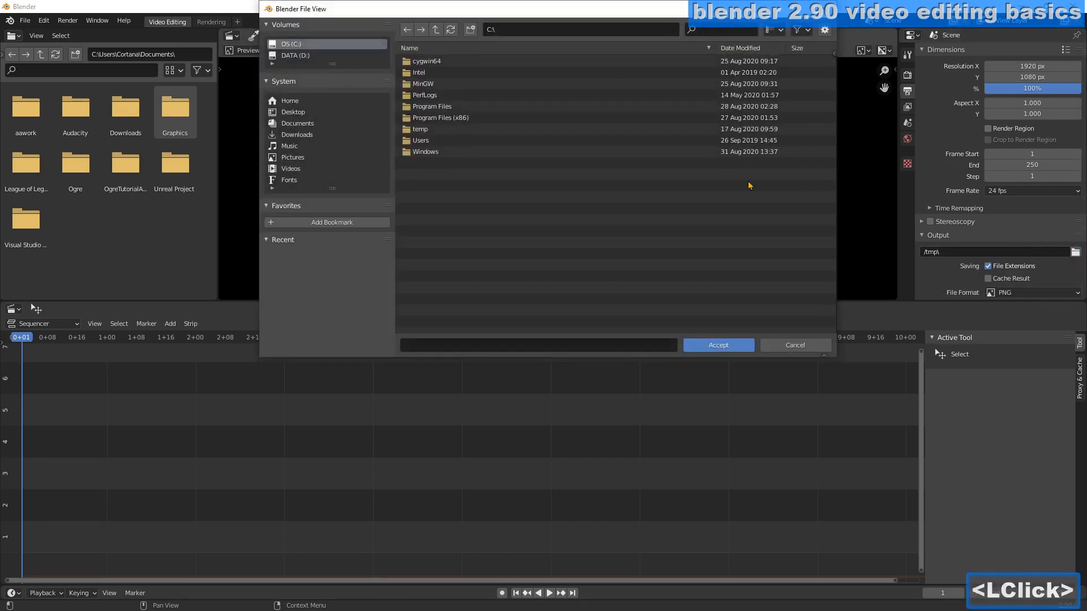
{"action": "scroll", "coordinate": [318, 227], "scroll_direction": "down", "scroll_amount": 5}
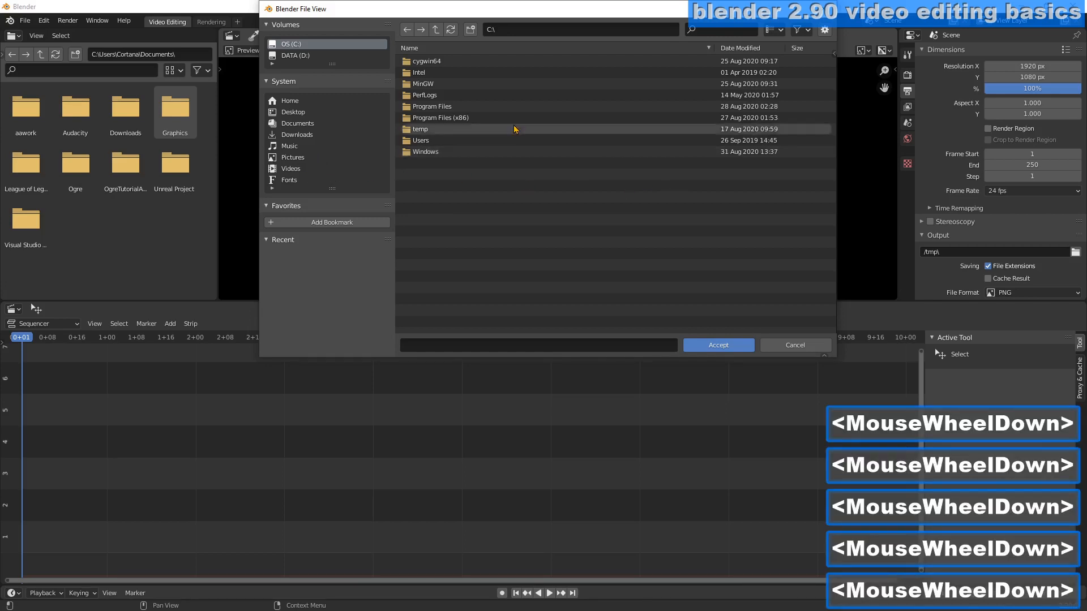
{"action": "left_click", "coordinate": [295, 55]}
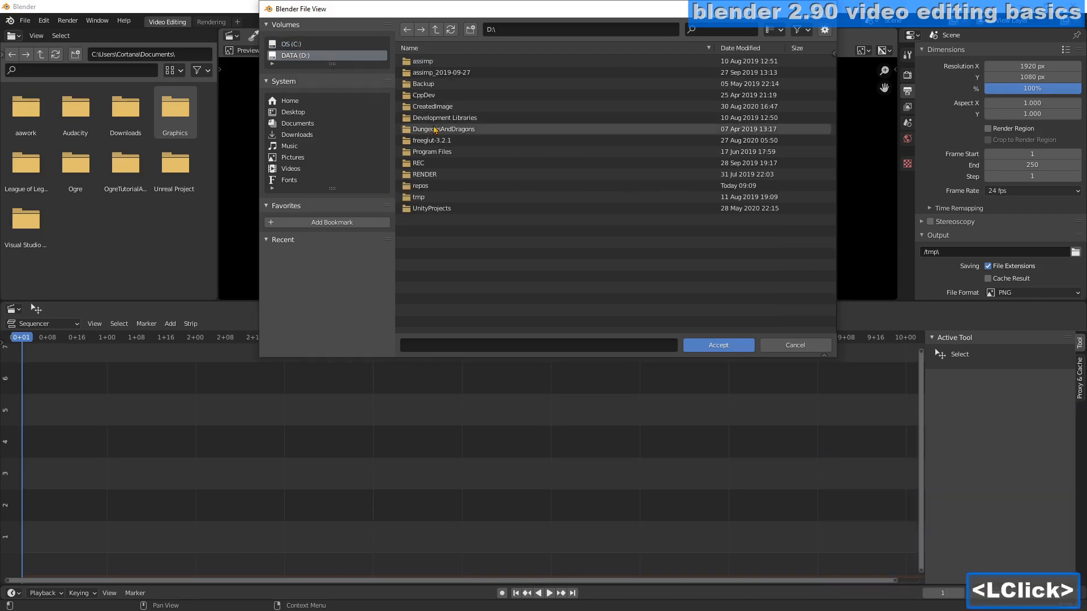
{"action": "left_click", "coordinate": [432, 175]}
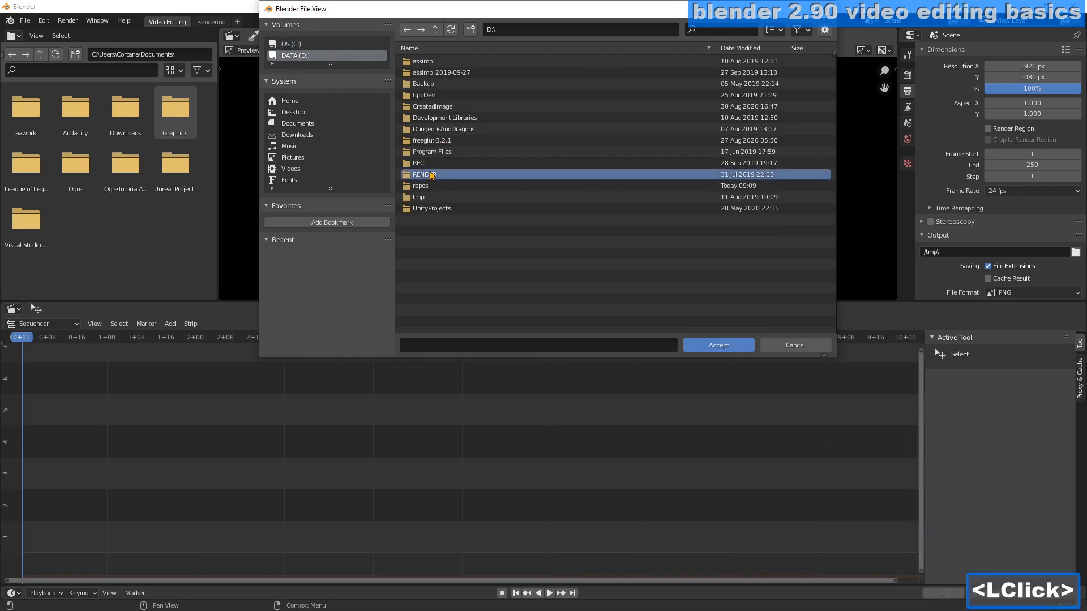
{"action": "left_click", "coordinate": [716, 347]}
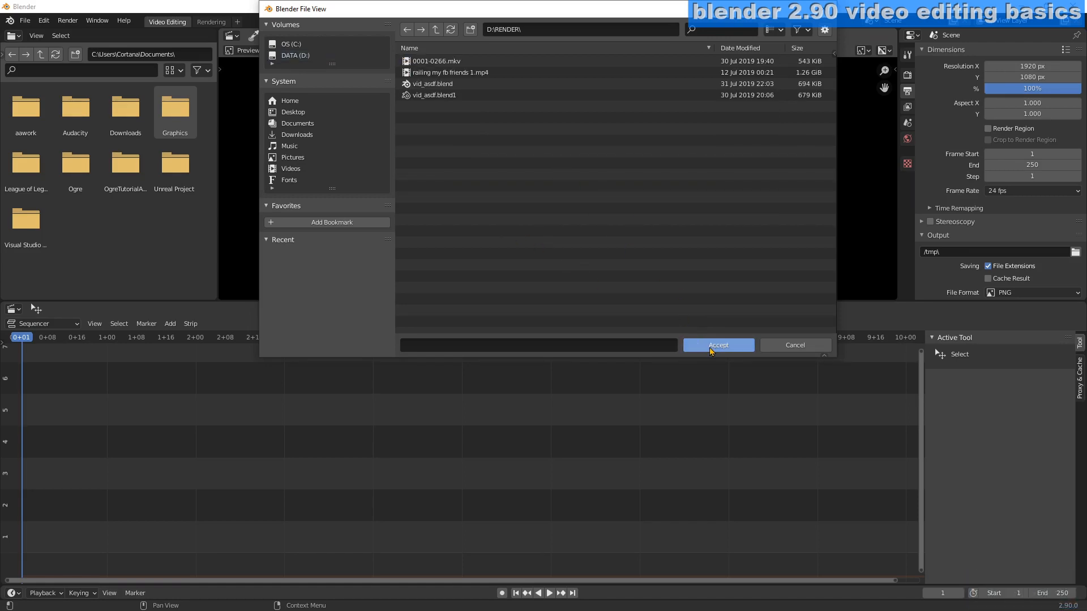
{"action": "left_click", "coordinate": [712, 347]}
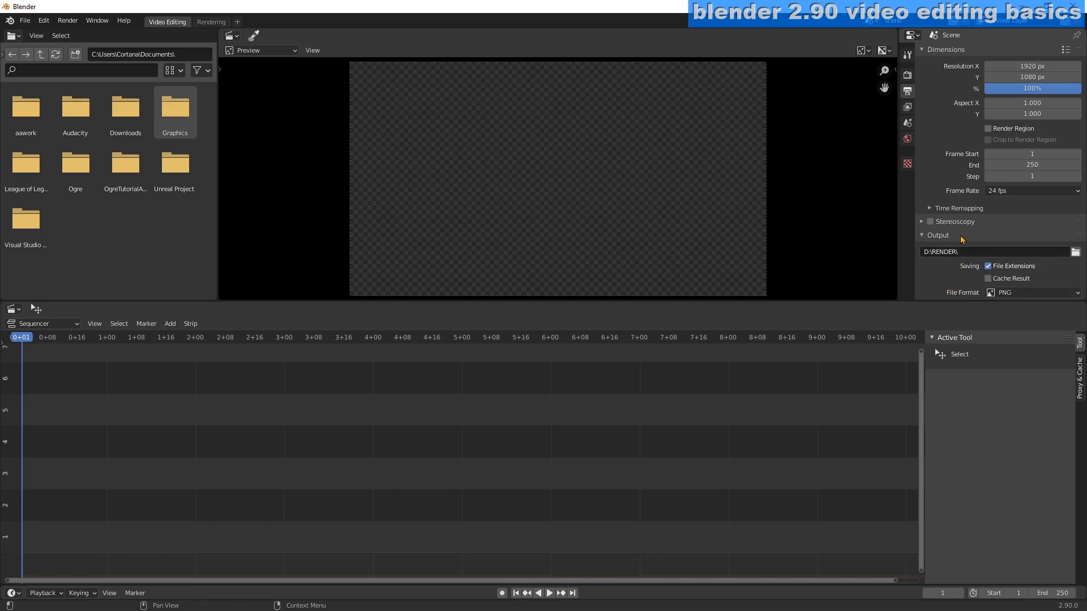
- Set the output file format to FFmpeg video
{"action": "scroll", "coordinate": [949, 260], "scroll_direction": "down", "scroll_amount": 3}
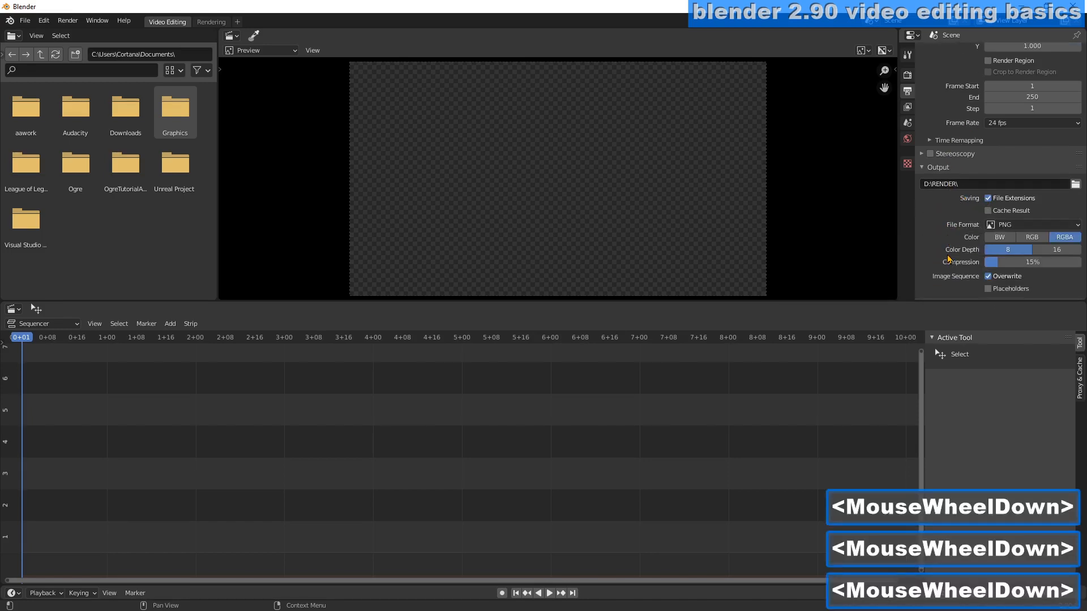
{"action": "left_click", "coordinate": [1037, 225]}
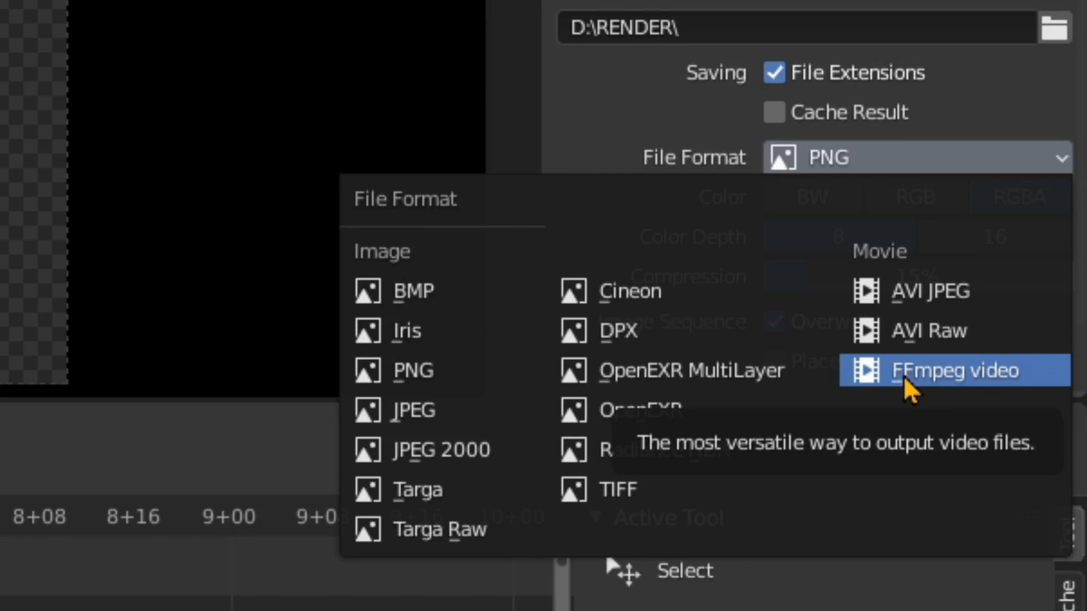
{"action": "left_click", "coordinate": [902, 376]}
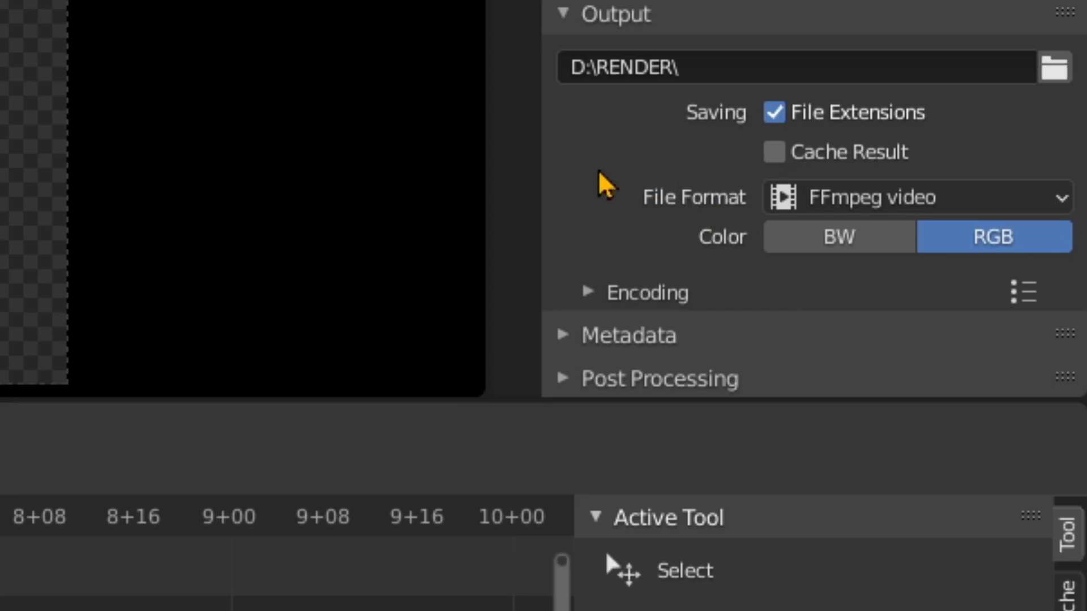
- Expand the output encoding settings and set the audio codec to AAC
{"action": "left_click", "coordinate": [589, 293]}
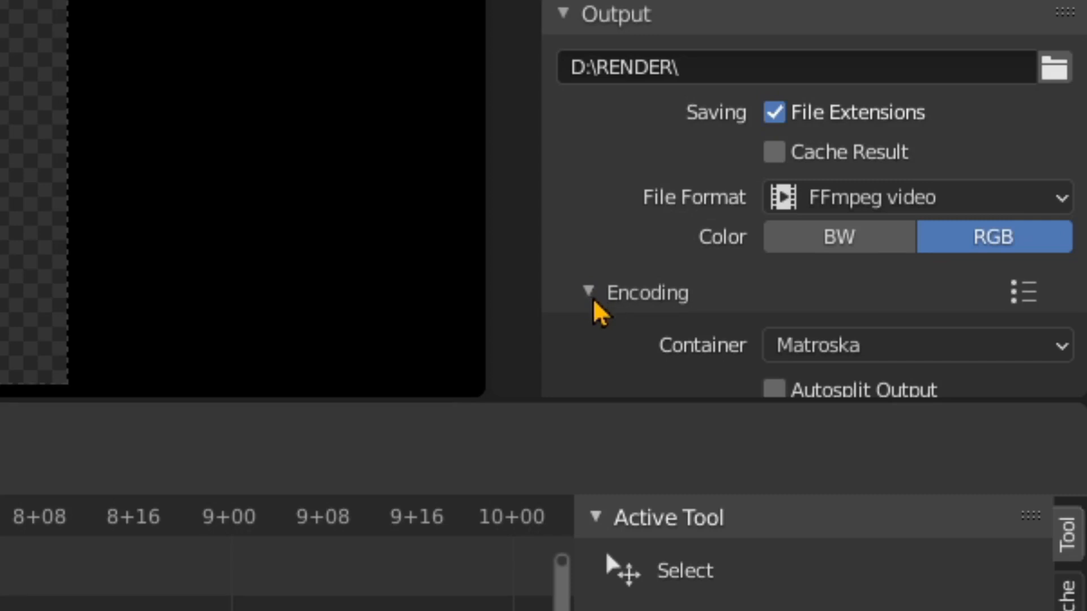
{"action": "scroll", "coordinate": [605, 261], "scroll_direction": "down", "scroll_amount": 3}
{"action": "scroll", "coordinate": [605, 261], "scroll_direction": "down", "scroll_amount": 10}
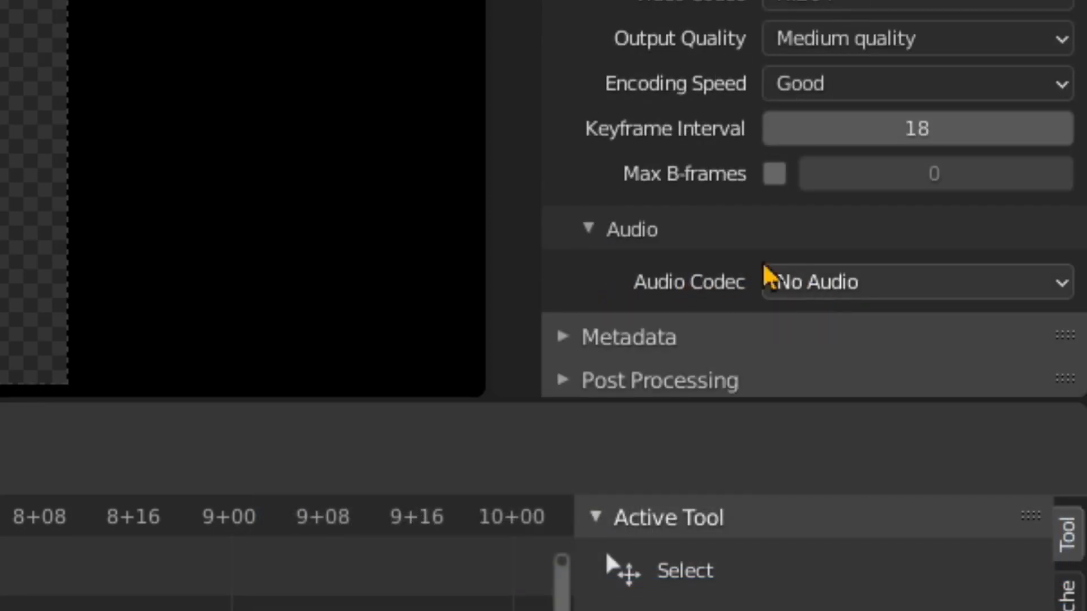
{"action": "left_click", "coordinate": [915, 298]}
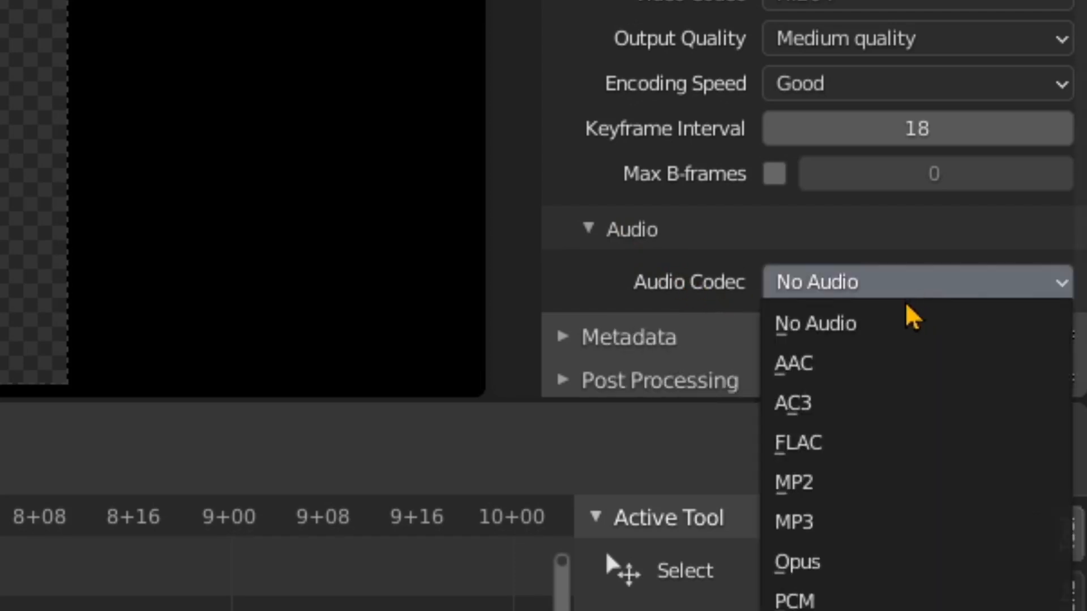
{"action": "left_click", "coordinate": [837, 369]}
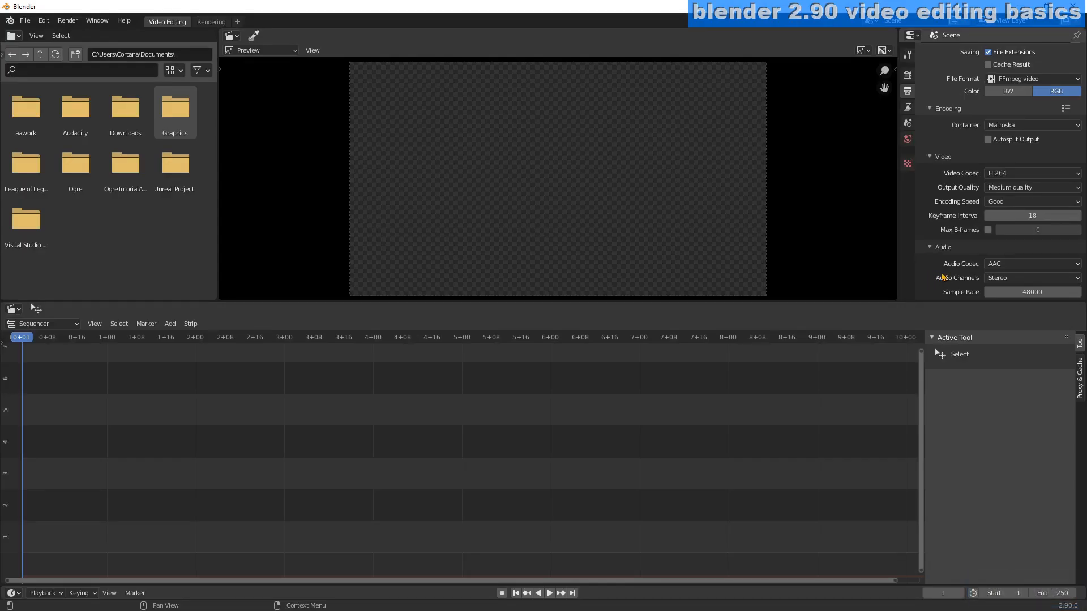
{"action": "scroll", "coordinate": [944, 277], "scroll_direction": "down", "scroll_amount": 2}
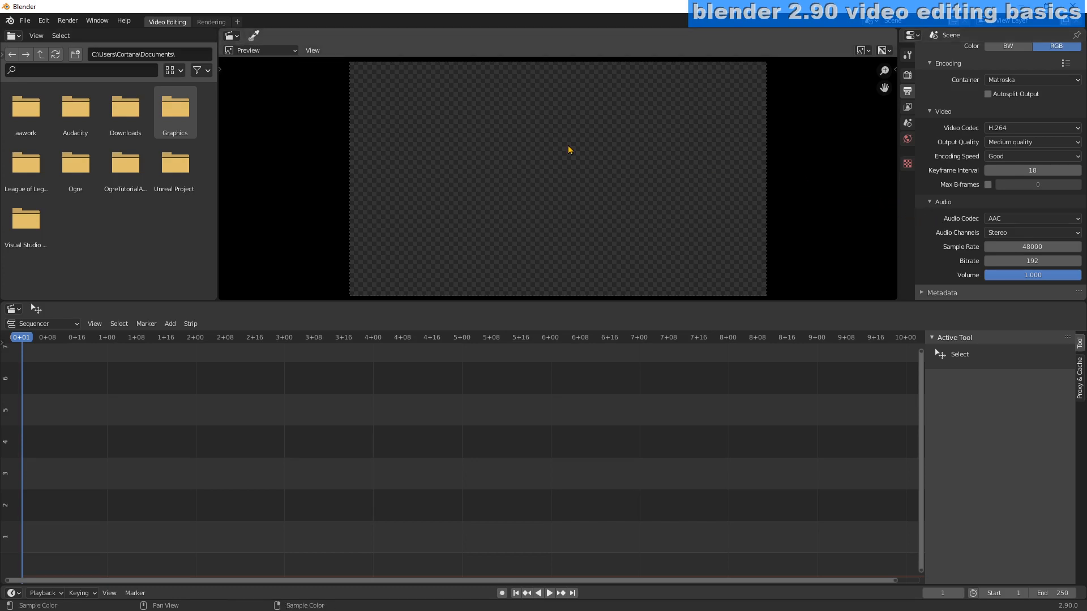
- Save the project as blendervideoediting.blend in the Documents folder
{"action": "left_click", "coordinate": [25, 20]}
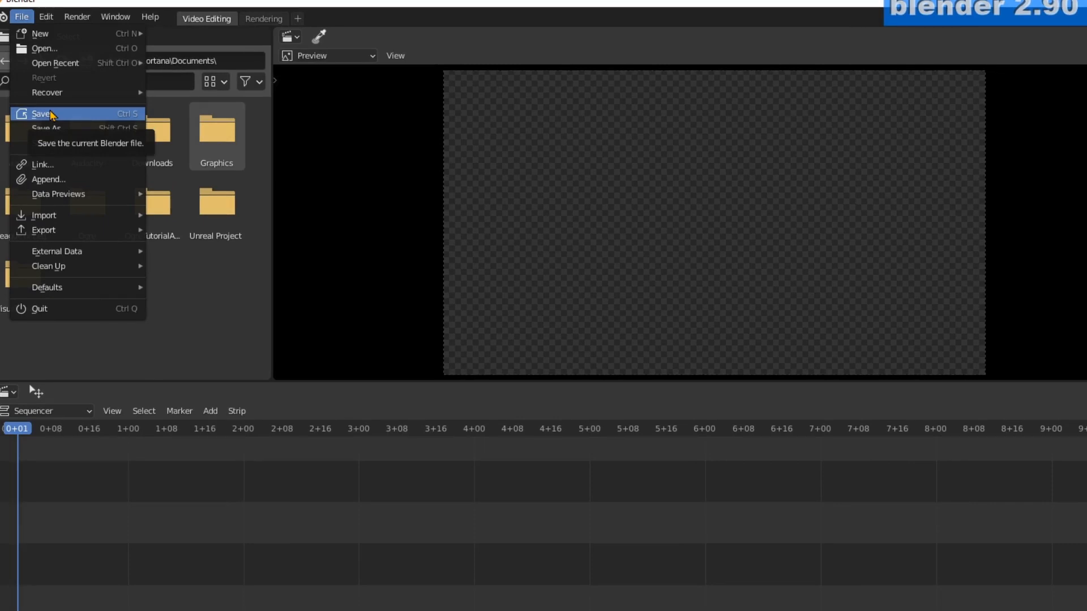
{"action": "left_click", "coordinate": [51, 115]}
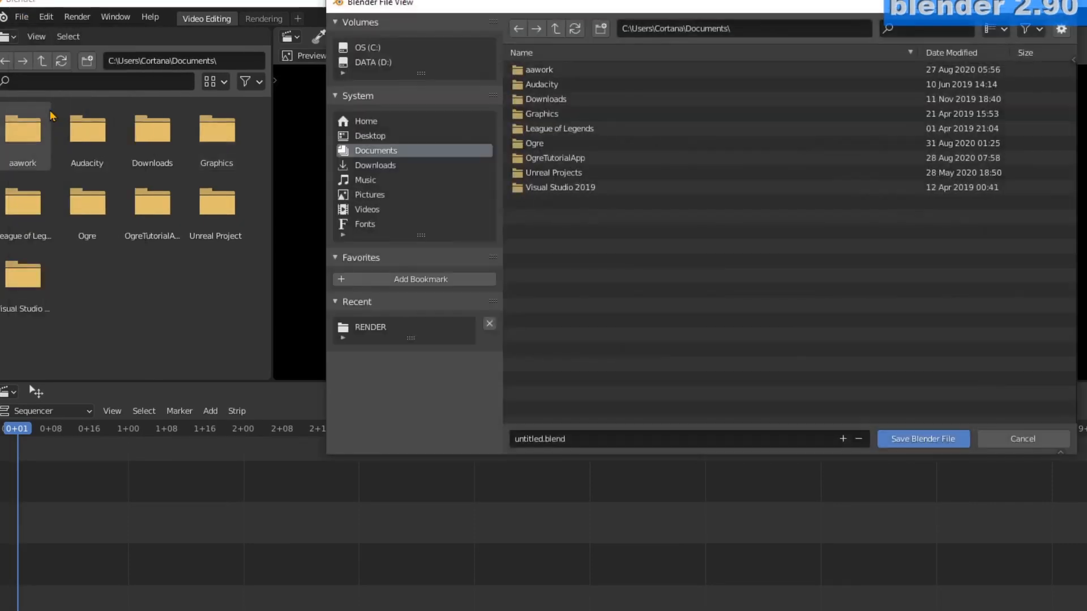
{"action": "left_click", "coordinate": [527, 439]}
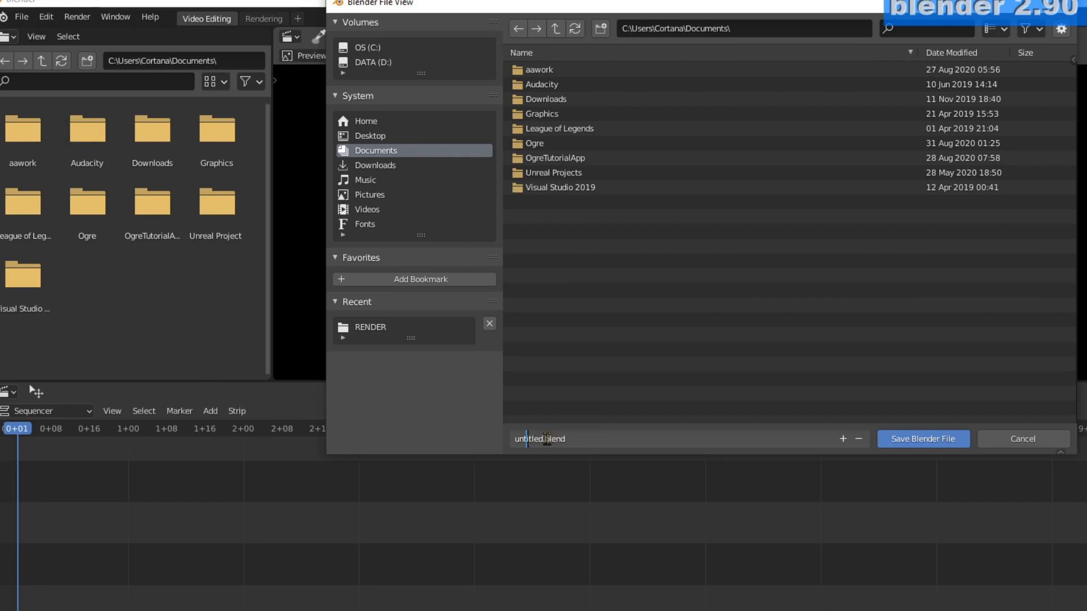
{"action": "left_click_drag", "start_coordinate": [542, 440], "coordinate": [424, 409]}
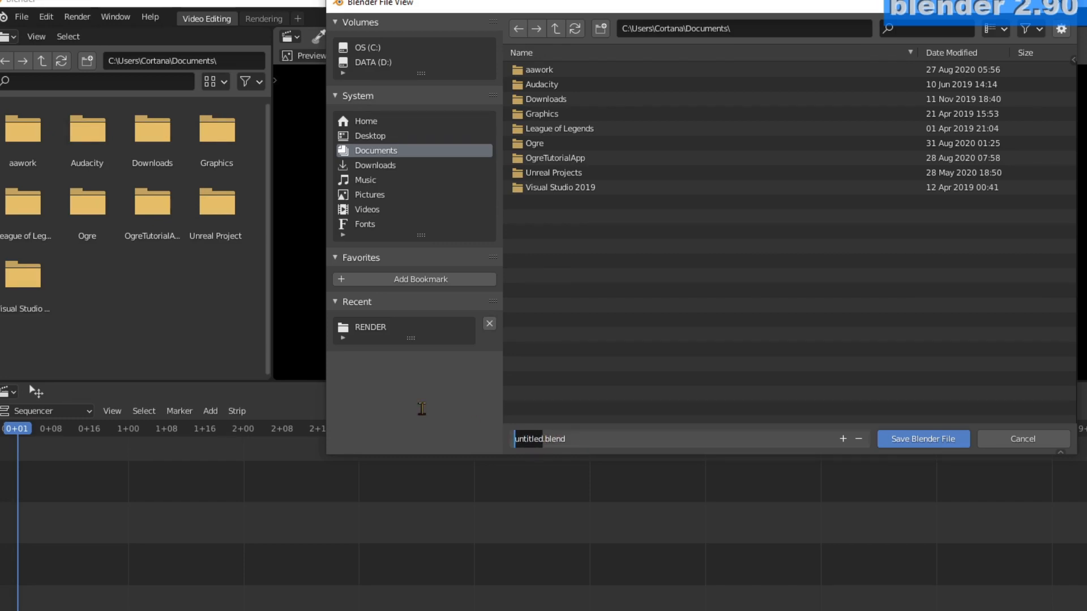
{"action": "type", "text": "blendervideoediting"}
{"action": "key", "text": "Return"}
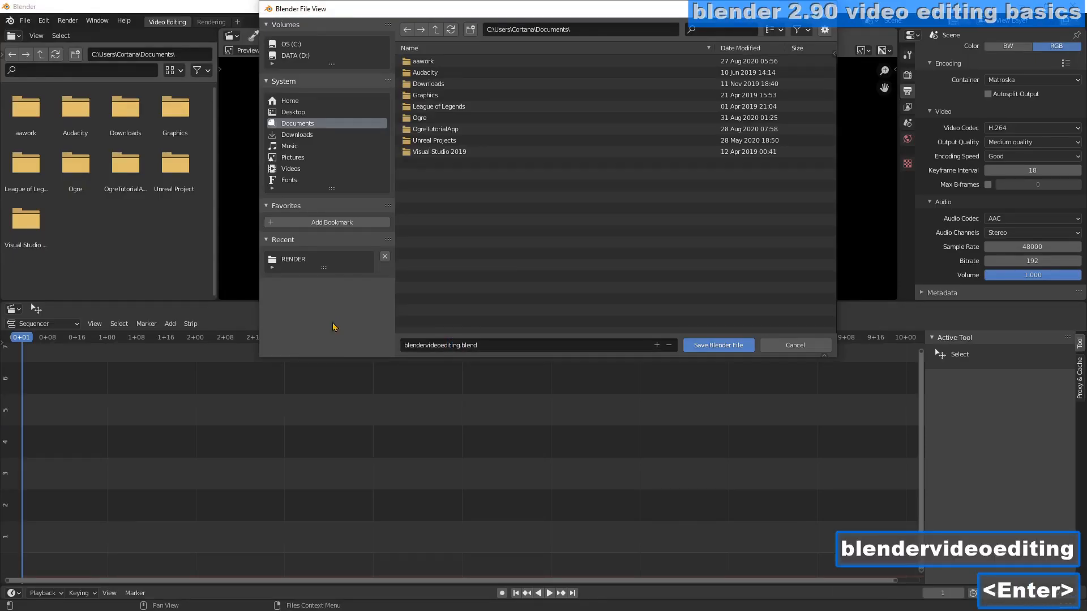
{"action": "left_click", "coordinate": [719, 346]}
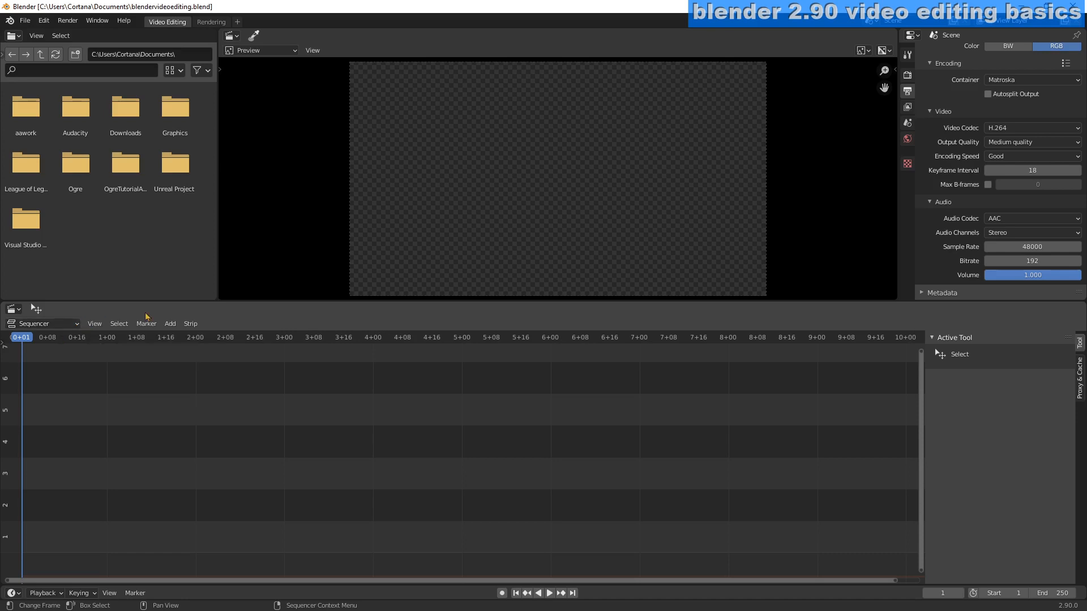
- Enlarge the sequencer area slightly upward and widen the output properties area
{"action": "mouse_move", "coordinate": [264, 300]}
{"action": "left_mouse_down"}
{"action": "mouse_move", "coordinate": [266, 314]}
{"action": "mouse_move", "coordinate": [256, 269]}
{"action": "mouse_move", "coordinate": [264, 296]}
{"action": "left_mouse_up"}
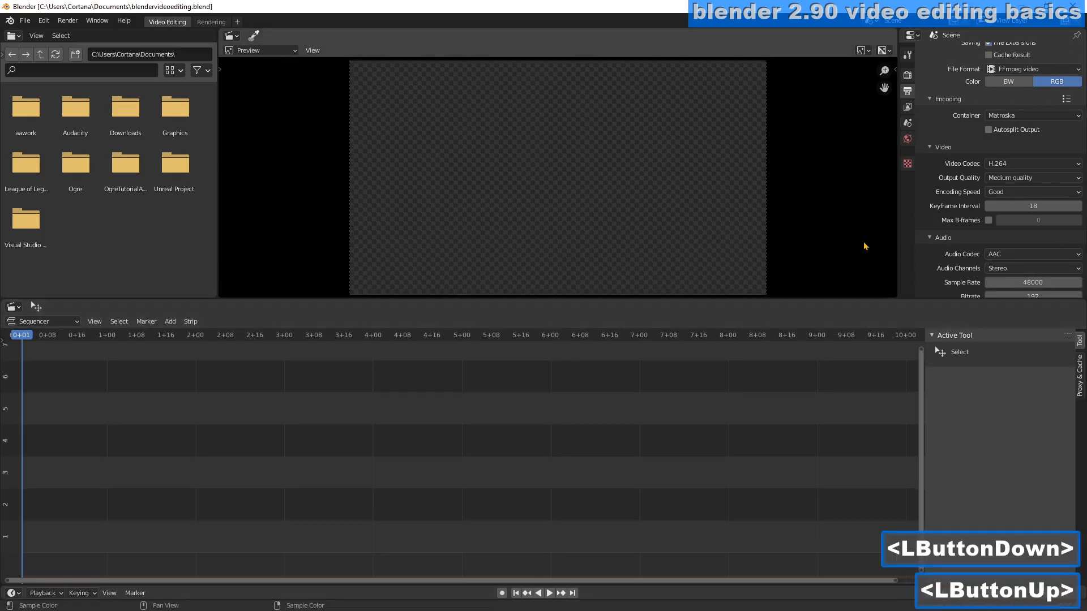
{"action": "left_click_drag", "start_coordinate": [896, 214], "coordinate": [858, 224]}
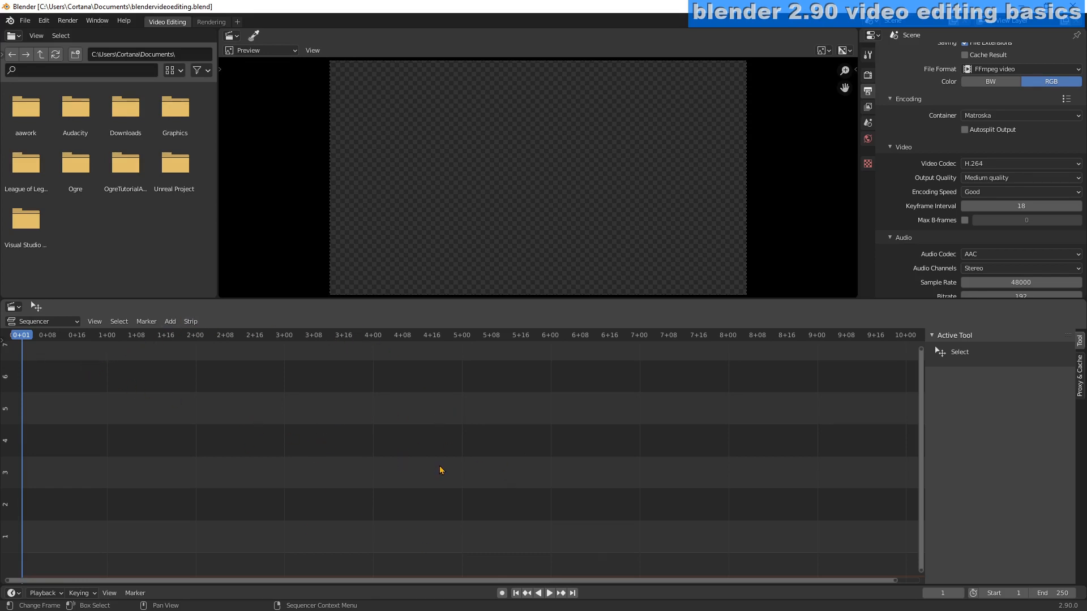
{"action": "scroll", "coordinate": [442, 470], "scroll_direction": "down", "scroll_amount": 10}
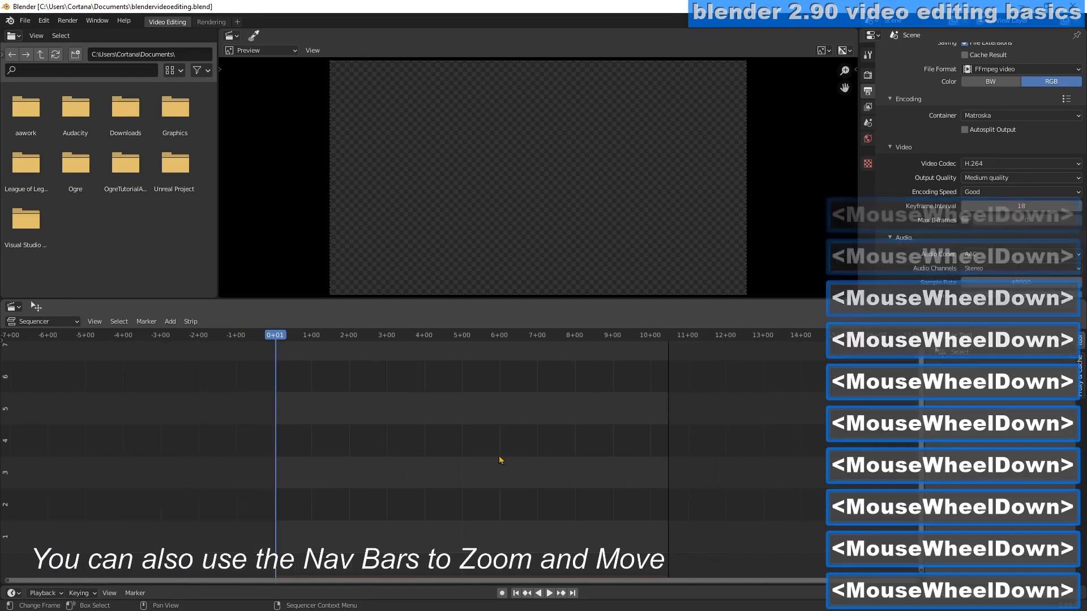
{"action": "scroll", "coordinate": [515, 464], "scroll_direction": "up", "scroll_amount": 7}
{"action": "scroll", "coordinate": [441, 448], "scroll_direction": "down", "scroll_amount": 3}
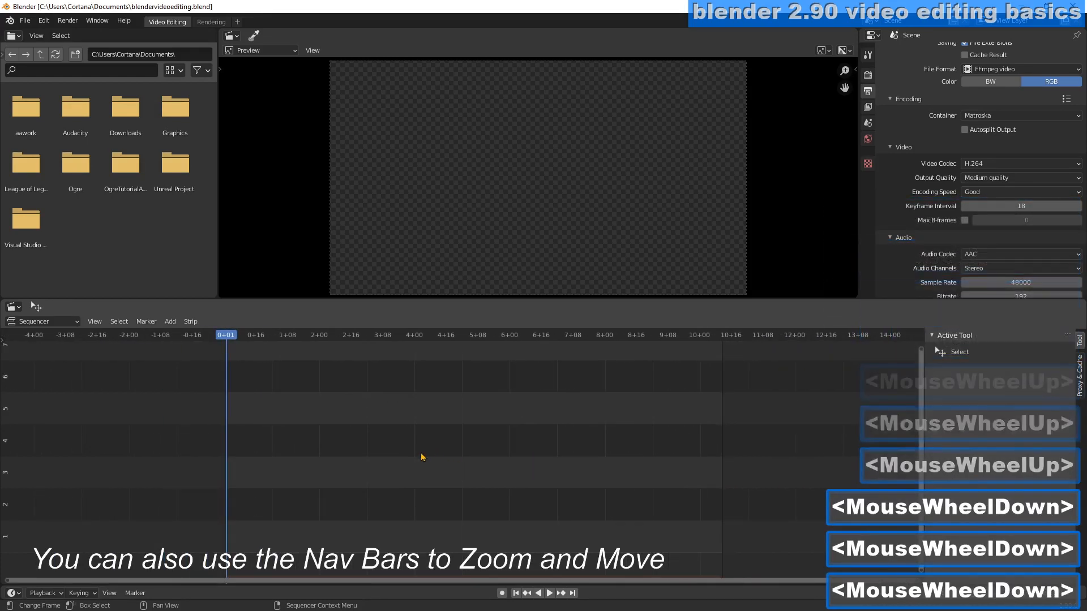
{"action": "middle_click_drag", "start_coordinate": [422, 457], "coordinate": [446, 456]}
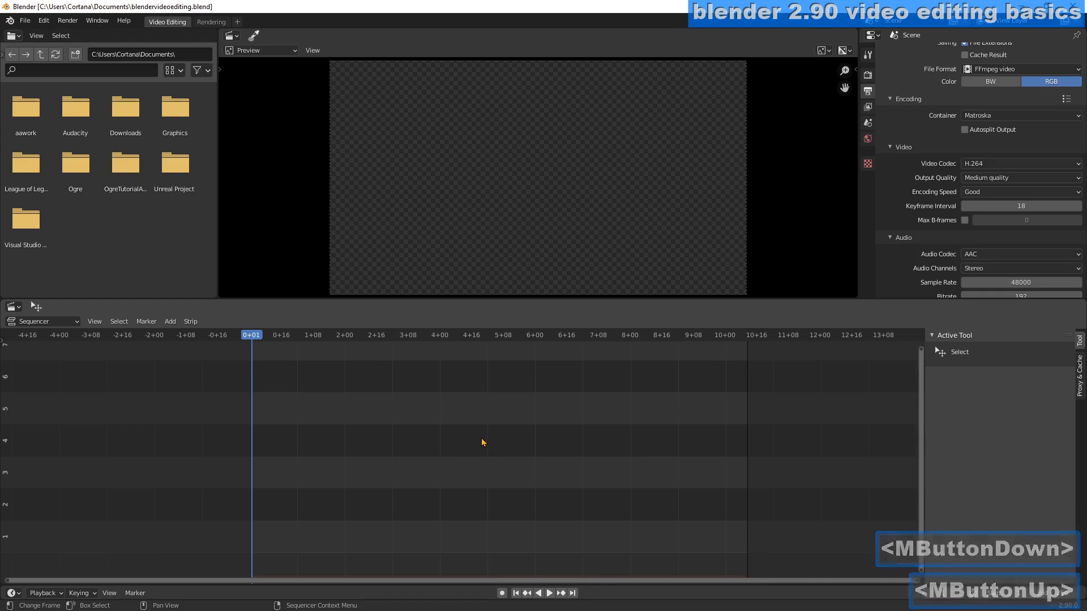
{"action": "right_click", "coordinate": [456, 433]}
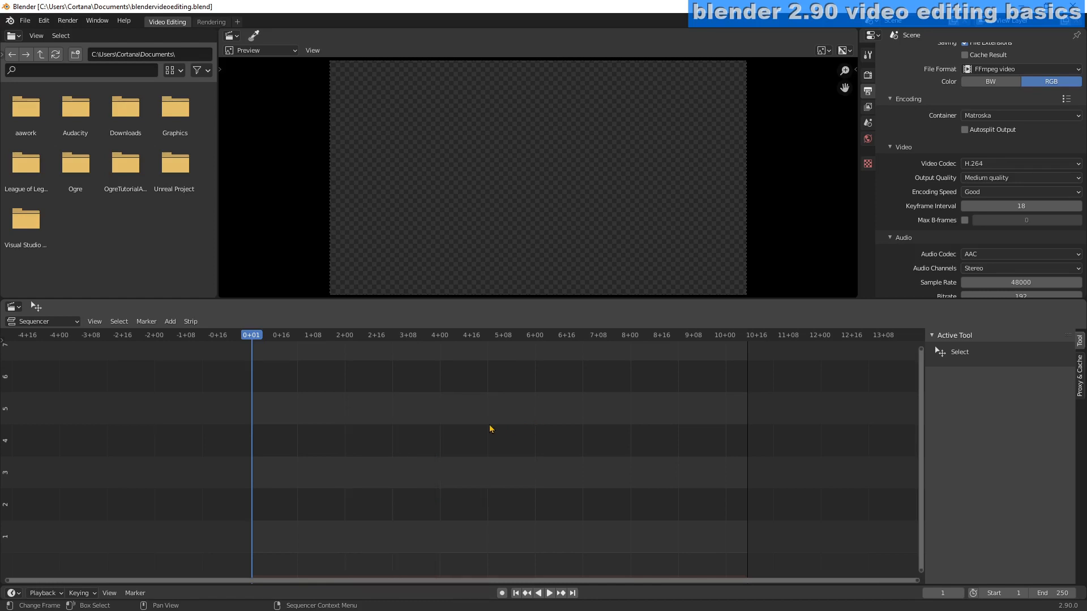
{"action": "left_click", "coordinate": [365, 425]}
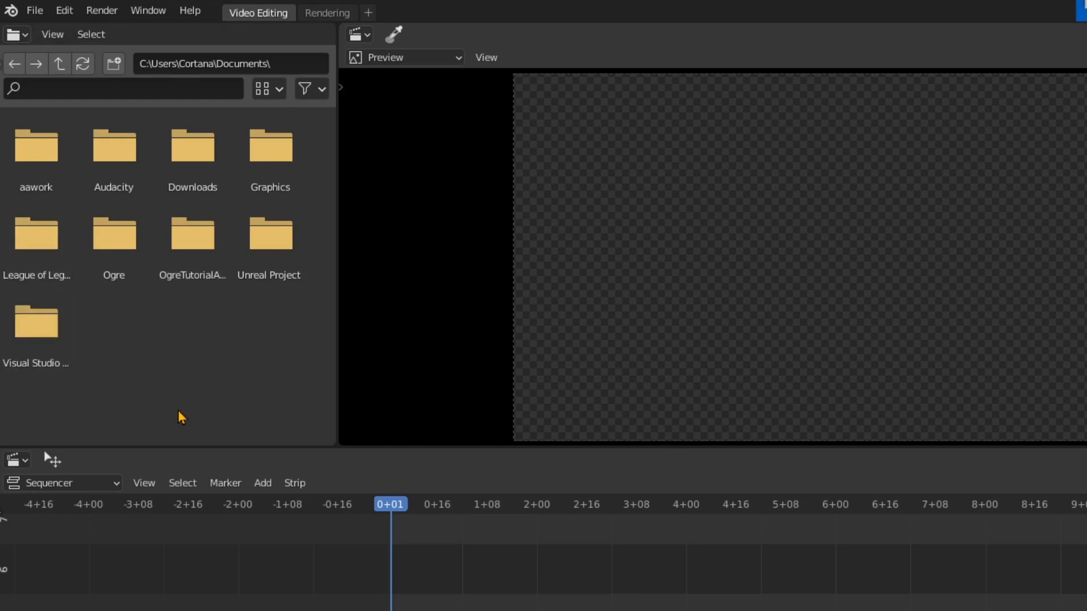
- Browse to the D:\REC folder in the file browser
{"action": "left_click", "coordinate": [287, 63]}
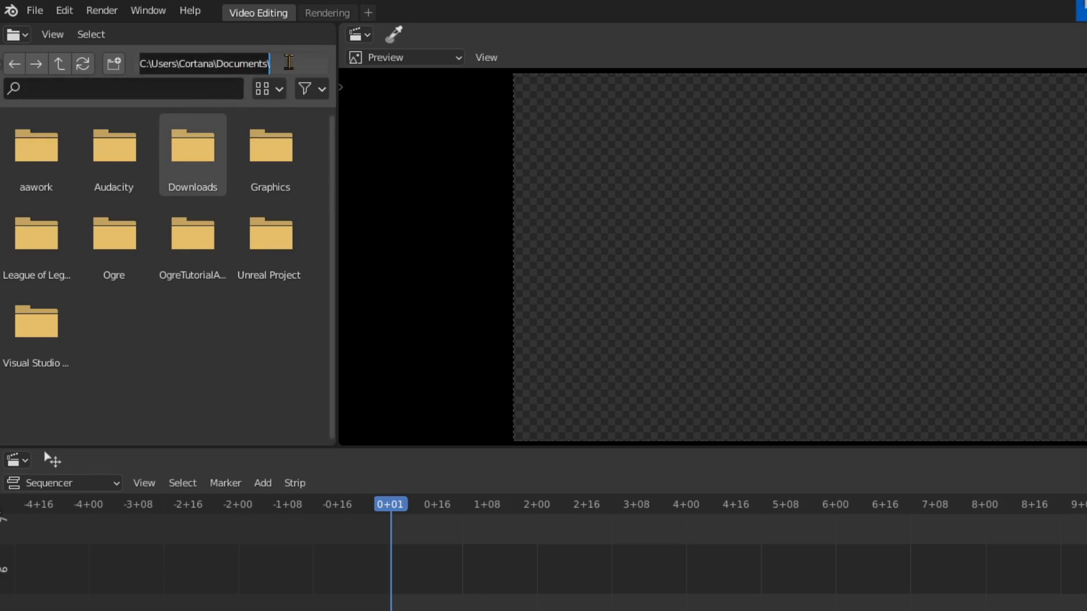
{"action": "type", "text": "D:"}
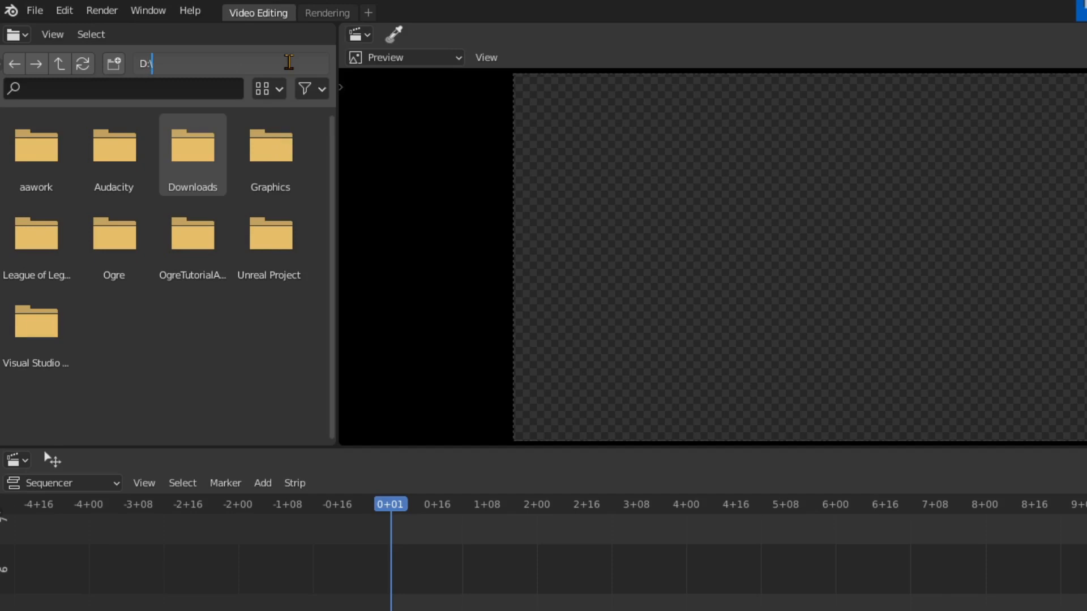
{"action": "key", "text": "Return"}
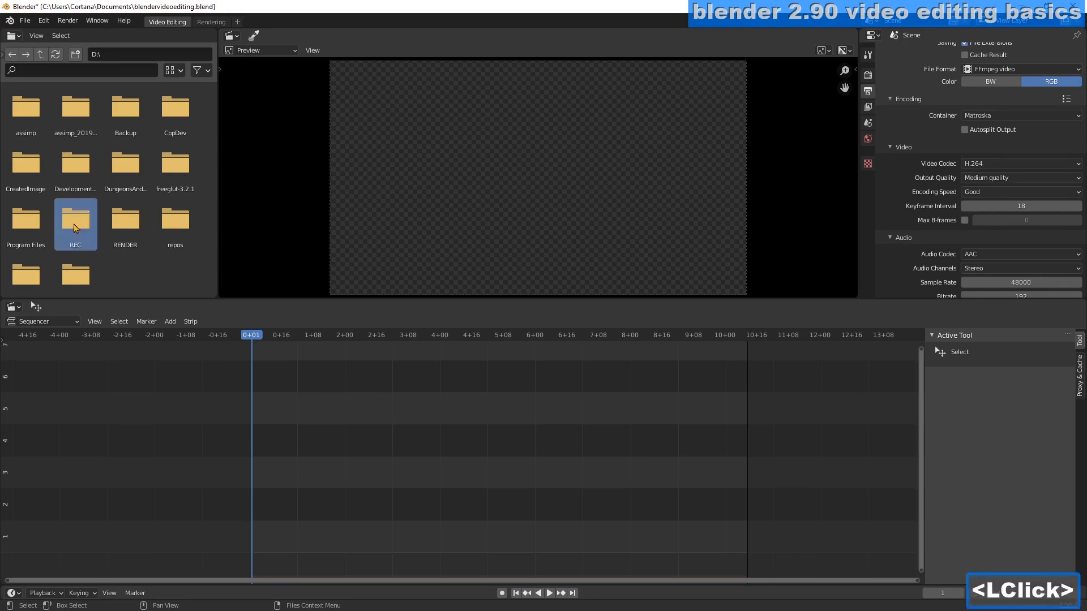
{"action": "double_click", "coordinate": [75, 228]}
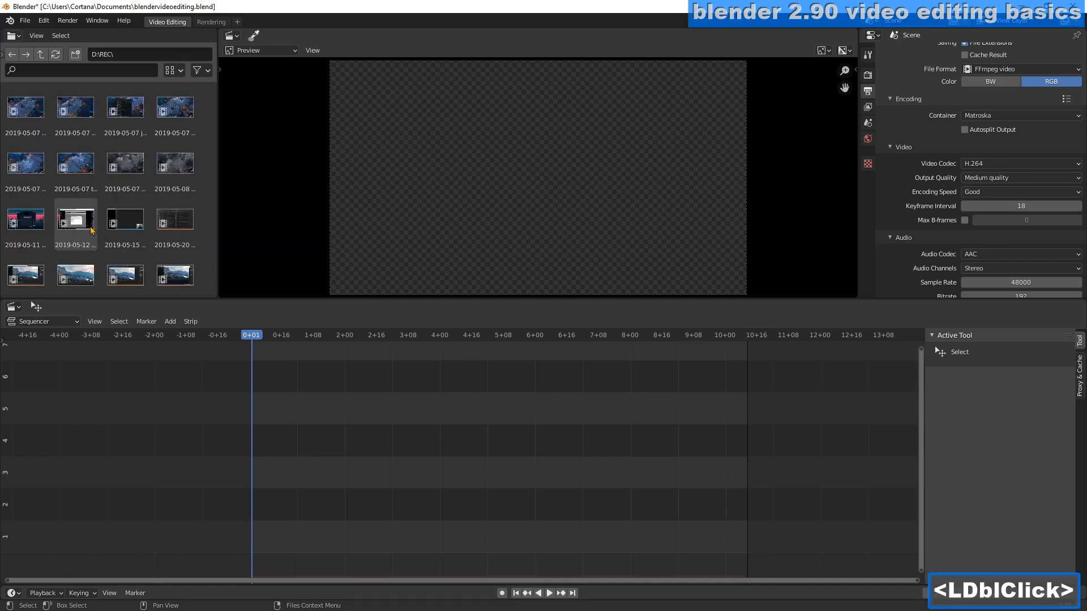
{"action": "scroll", "coordinate": [199, 177], "scroll_direction": "down", "scroll_amount": 7}
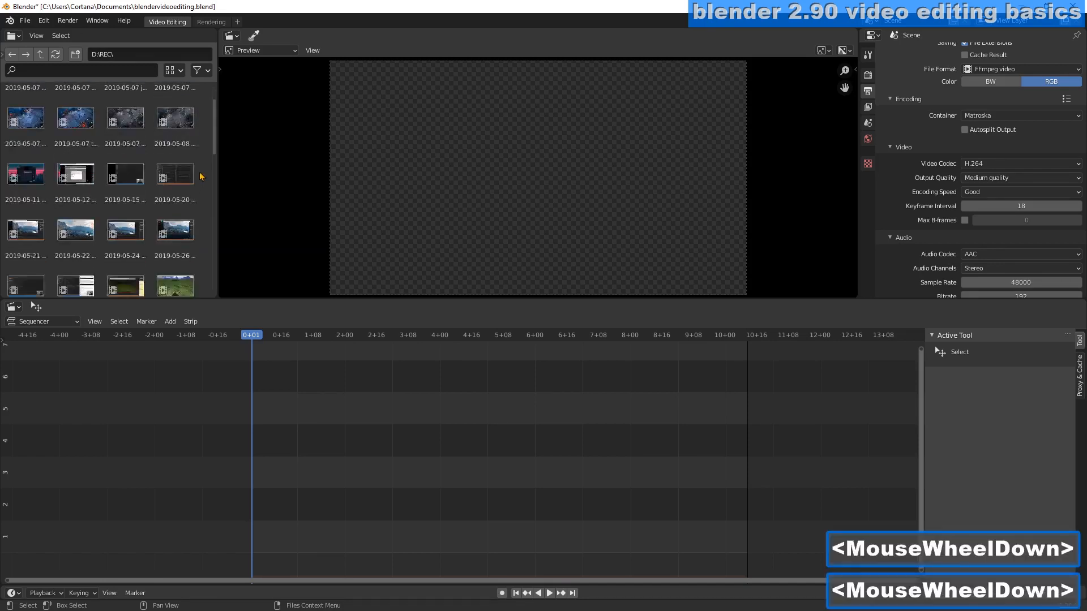
{"action": "scroll", "coordinate": [199, 177], "scroll_direction": "up", "scroll_amount": 2}
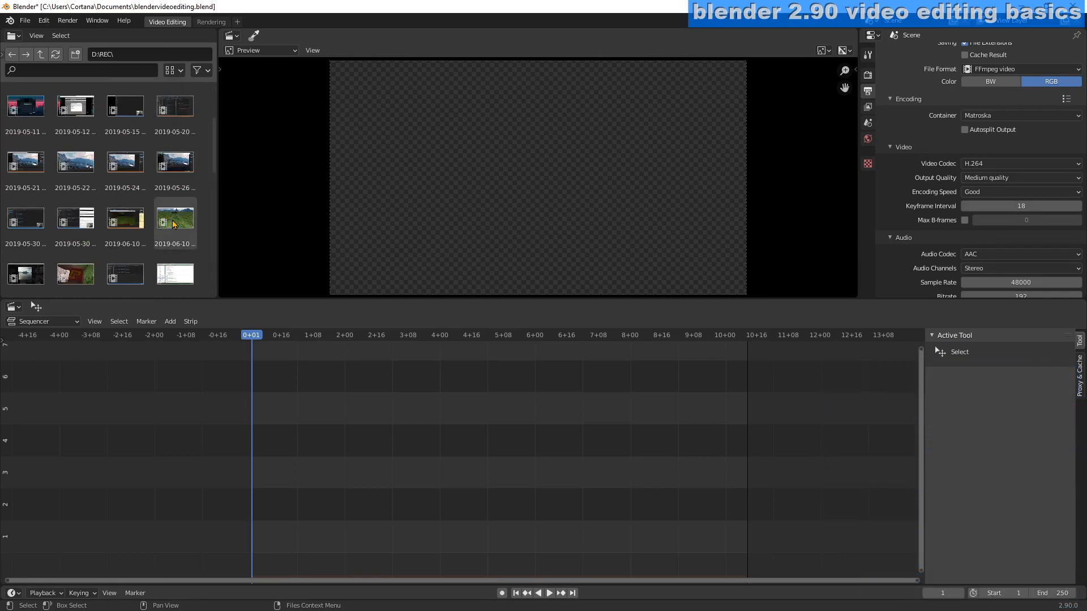
{"action": "left_click_drag", "start_coordinate": [170, 222], "coordinate": [249, 421]}
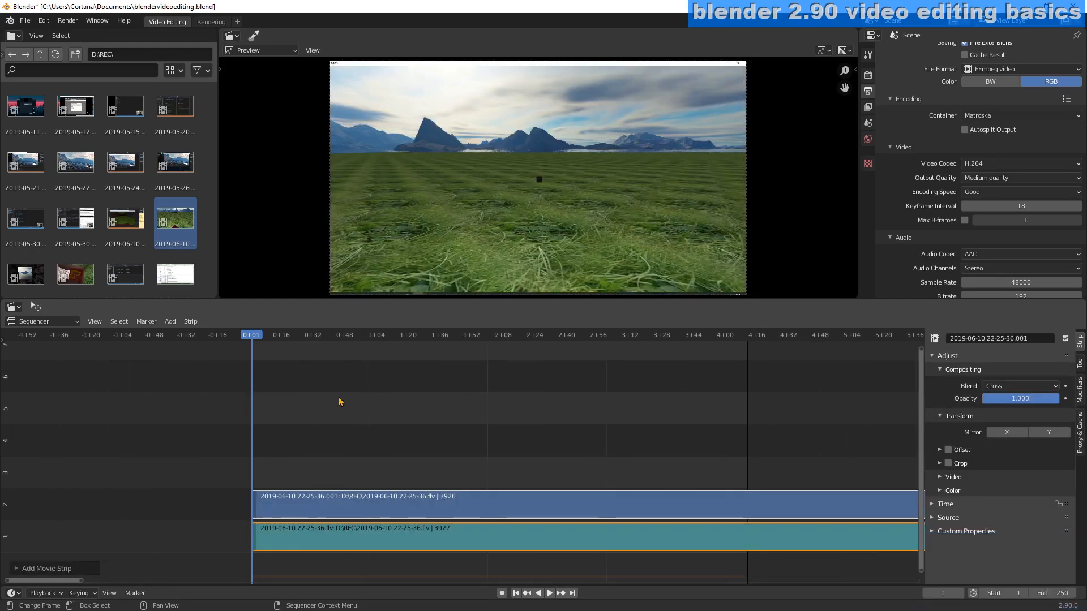
- Examine the length and end of the added video and sound strips, and the output dimensions and frame rate
{"action": "scroll", "coordinate": [465, 422], "scroll_direction": "down", "scroll_amount": 3}
{"action": "scroll", "coordinate": [467, 419], "scroll_direction": "up", "scroll_amount": 2}
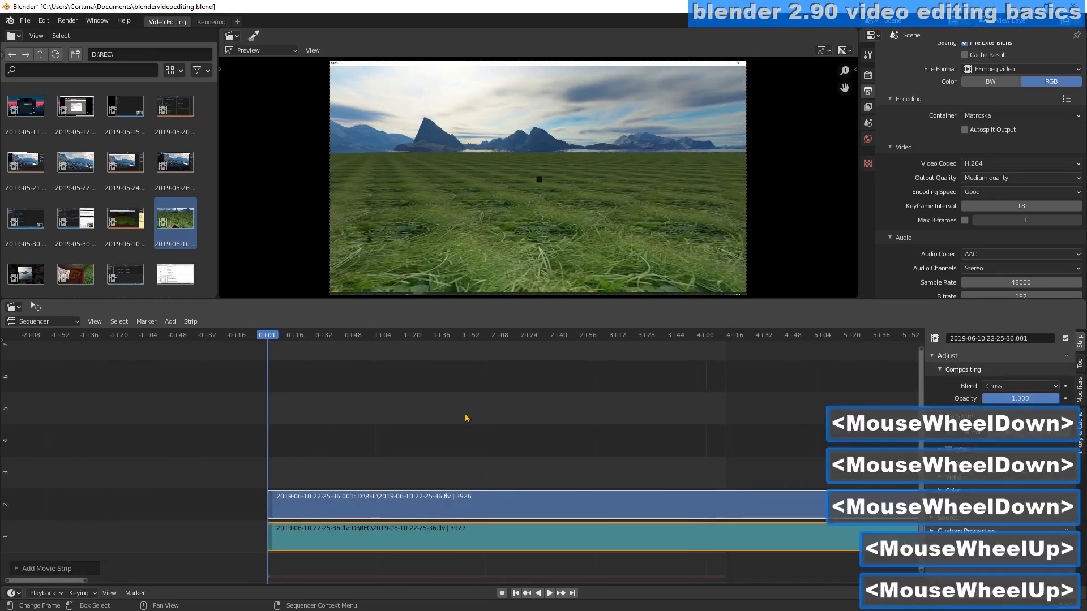
{"action": "scroll", "coordinate": [481, 414], "scroll_direction": "down", "scroll_amount": 8}
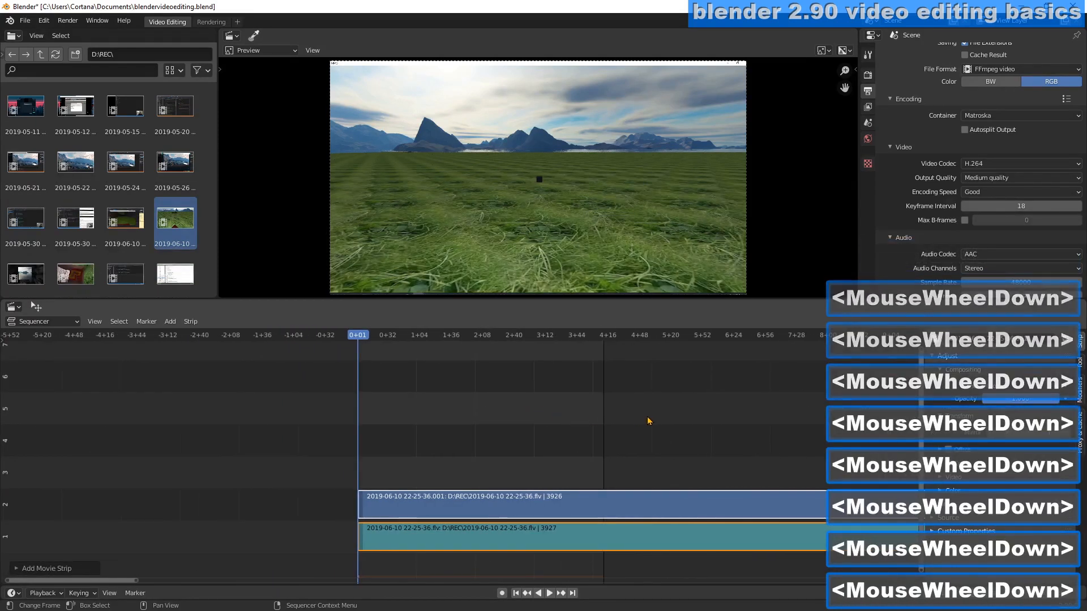
{"action": "middle_click_drag", "start_coordinate": [649, 421], "coordinate": [374, 405]}
{"action": "scroll", "coordinate": [426, 413], "scroll_direction": "down", "scroll_amount": 5}
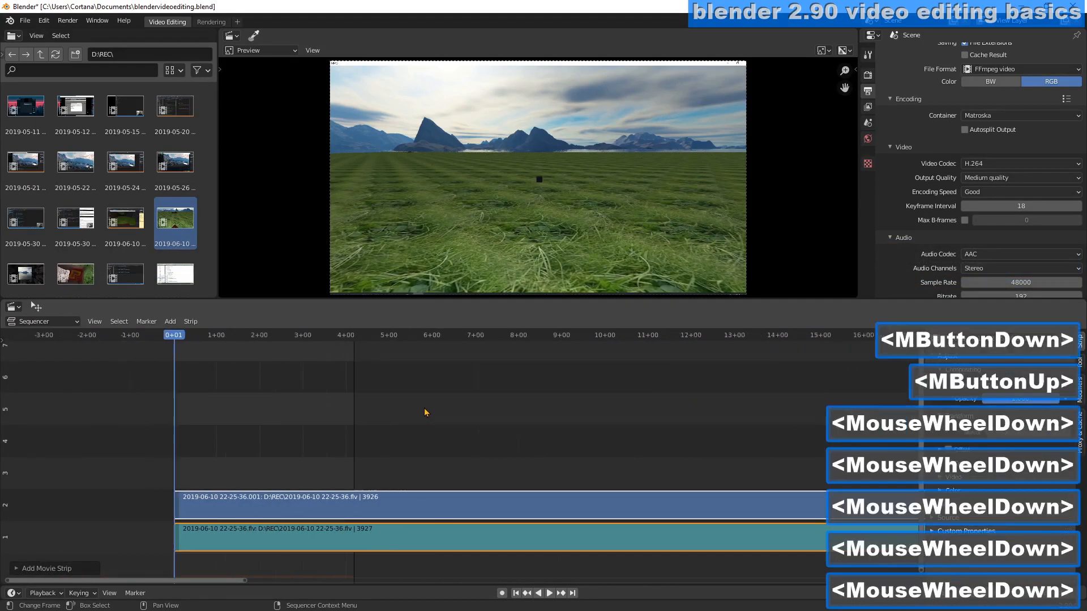
{"action": "middle_click_drag", "start_coordinate": [618, 417], "coordinate": [456, 417]}
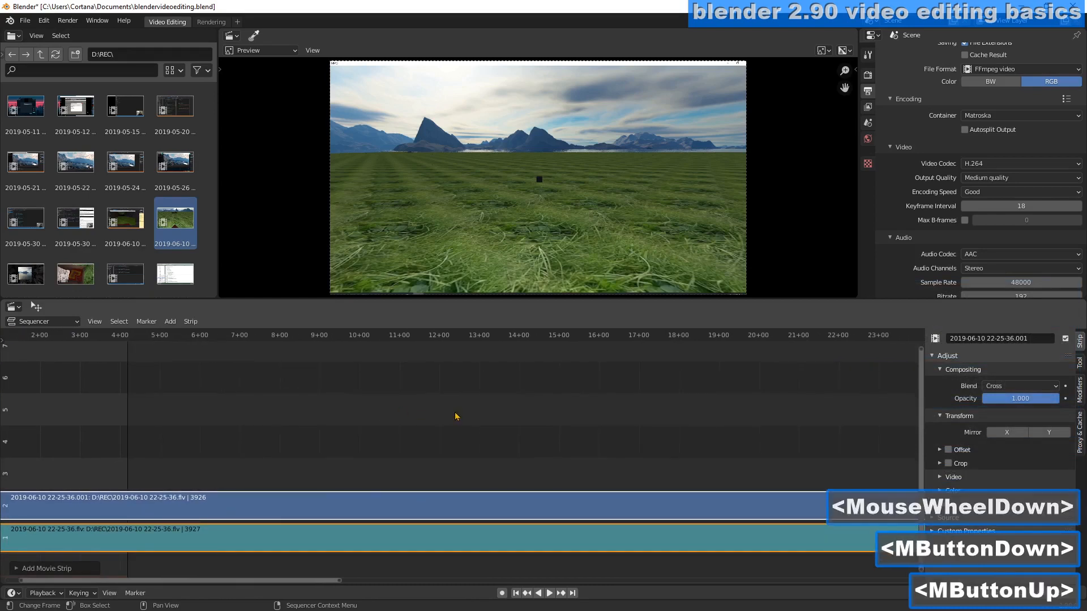
{"action": "scroll", "coordinate": [510, 416], "scroll_direction": "down", "scroll_amount": 10}
{"action": "middle_click_drag", "start_coordinate": [621, 413], "coordinate": [382, 409]}
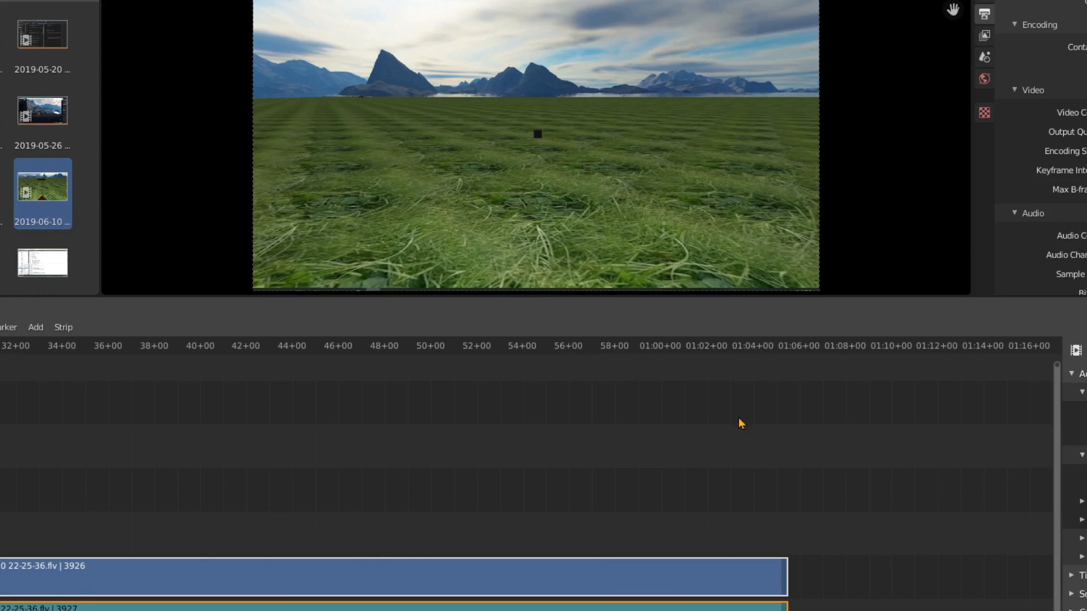
{"action": "left_click", "coordinate": [764, 422]}
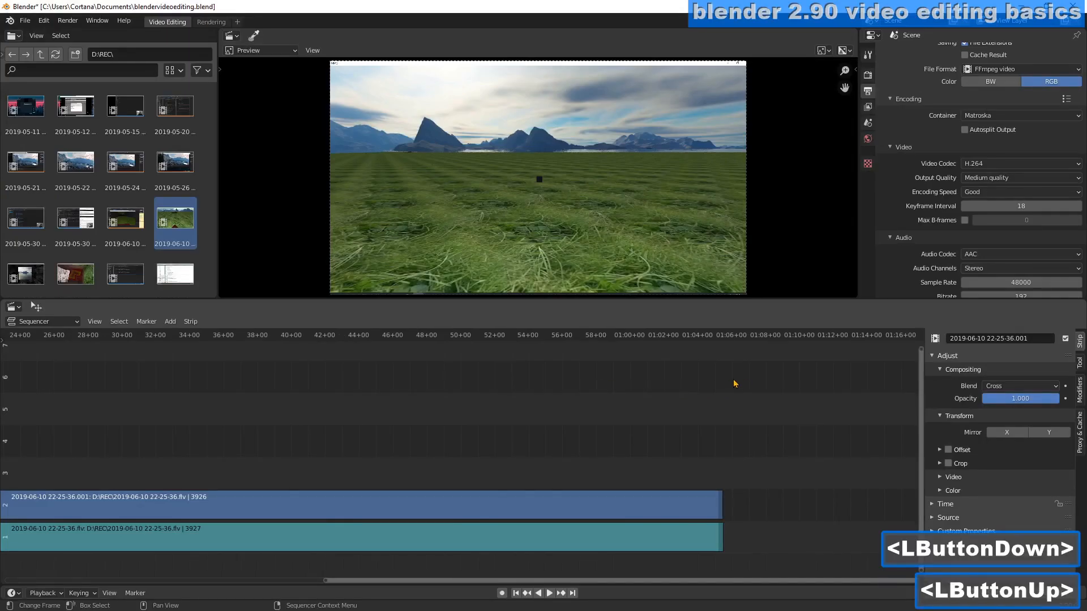
{"action": "middle_click_drag", "start_coordinate": [734, 384], "coordinate": [607, 397]}
{"action": "scroll", "coordinate": [612, 412], "scroll_direction": "up", "scroll_amount": 10}
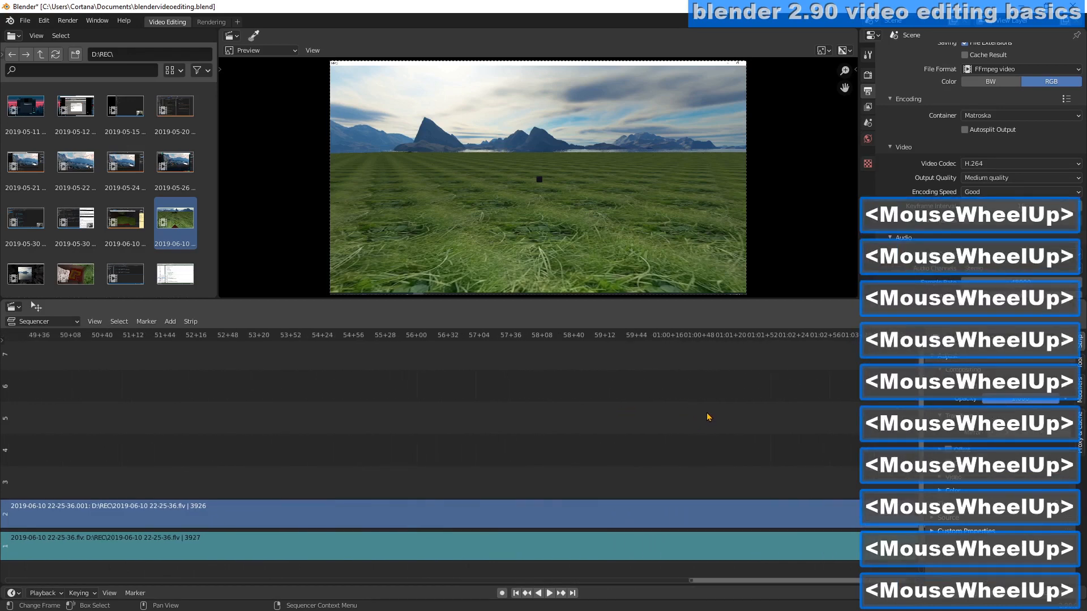
{"action": "scroll", "coordinate": [691, 417], "scroll_direction": "up", "scroll_amount": 5}
{"action": "middle_click_drag", "start_coordinate": [687, 402], "coordinate": [548, 377]}
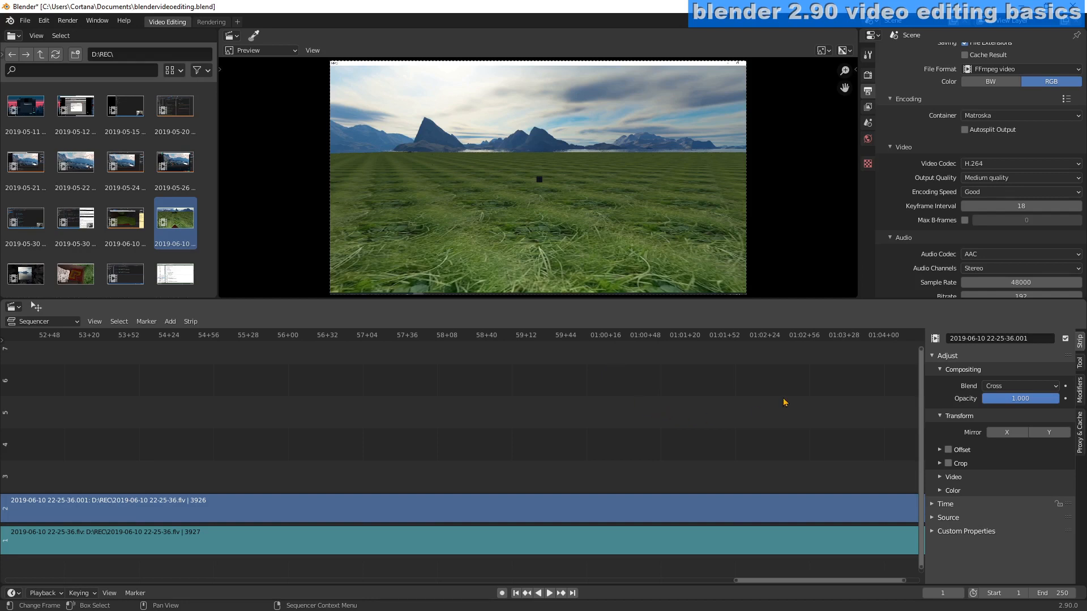
{"action": "scroll", "coordinate": [932, 133], "scroll_direction": "up", "scroll_amount": 9}
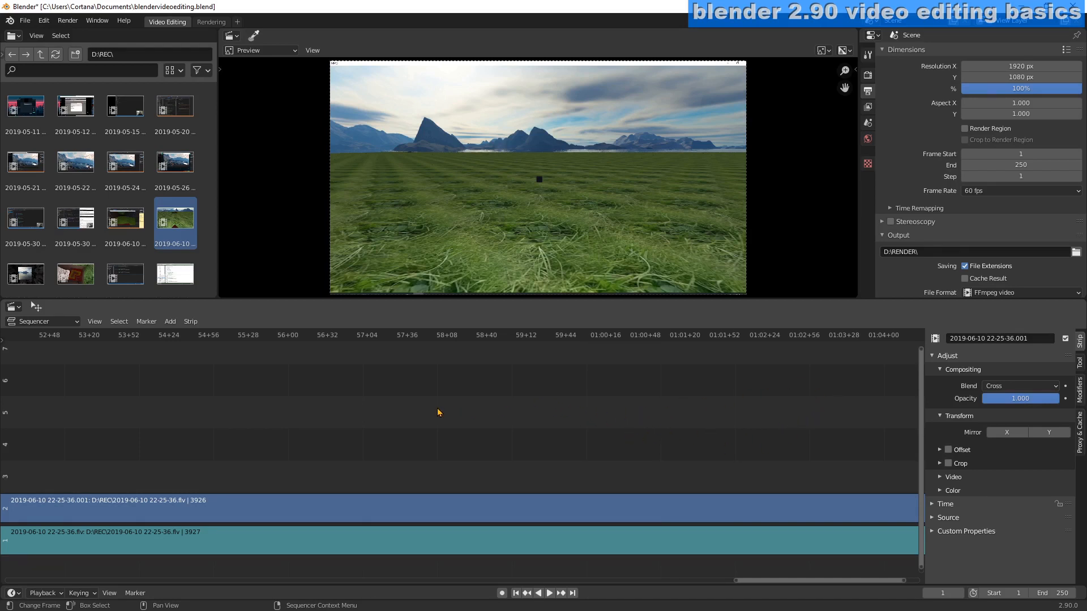
- Fit both strips in the timeline and scrub the playhead through the clip to 14+27 to preview the footage
{"action": "scroll", "coordinate": [442, 413], "scroll_direction": "down", "scroll_amount": 12}
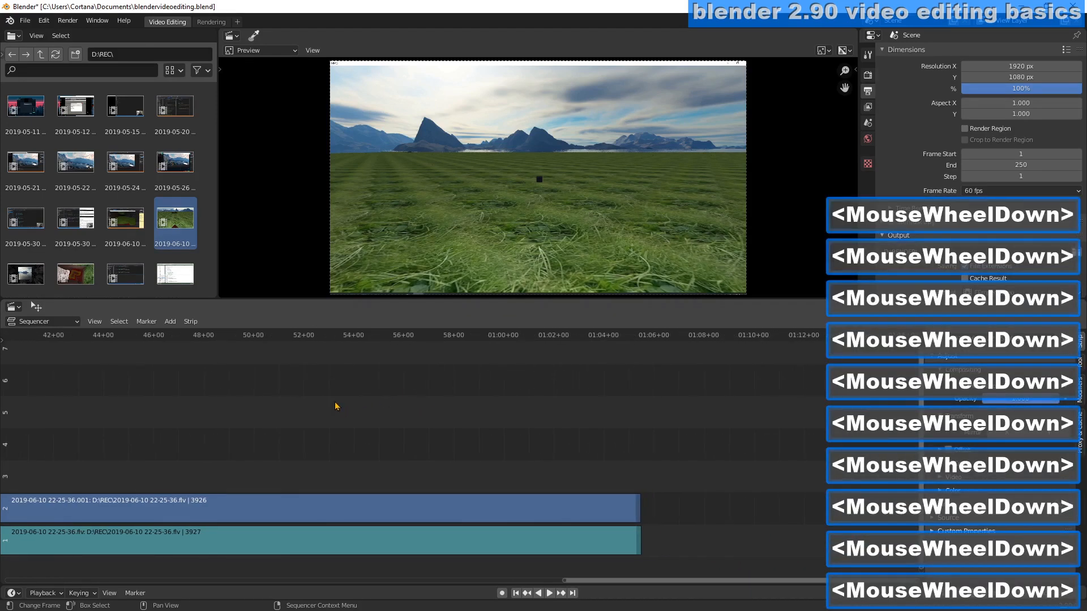
{"action": "middle_click_drag", "start_coordinate": [344, 402], "coordinate": [453, 389], "text": "ctrl"}
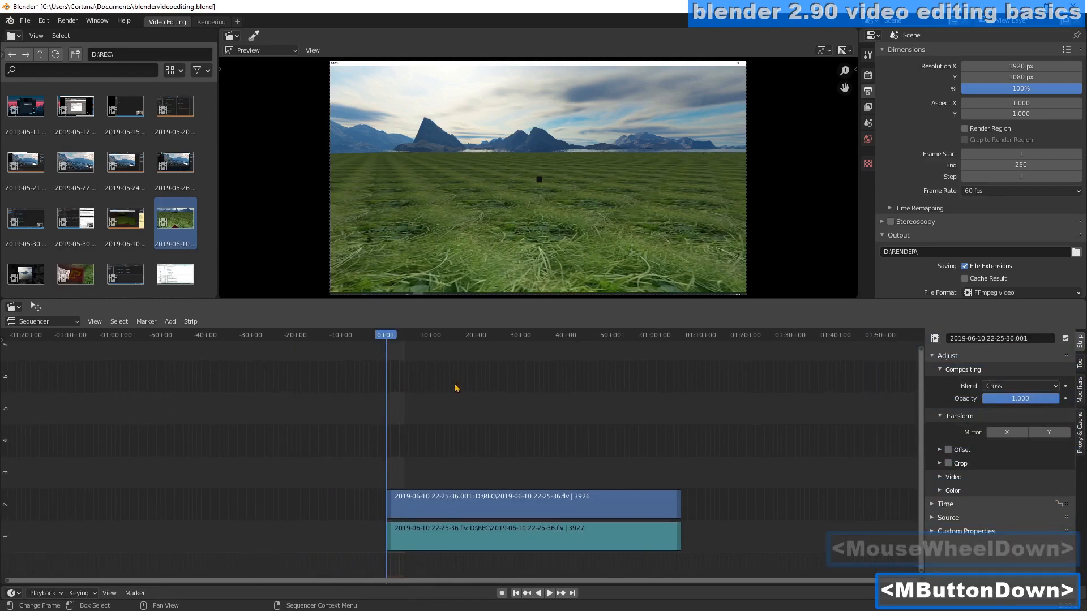
{"action": "scroll", "coordinate": [394, 398], "scroll_direction": "up", "scroll_amount": 7}
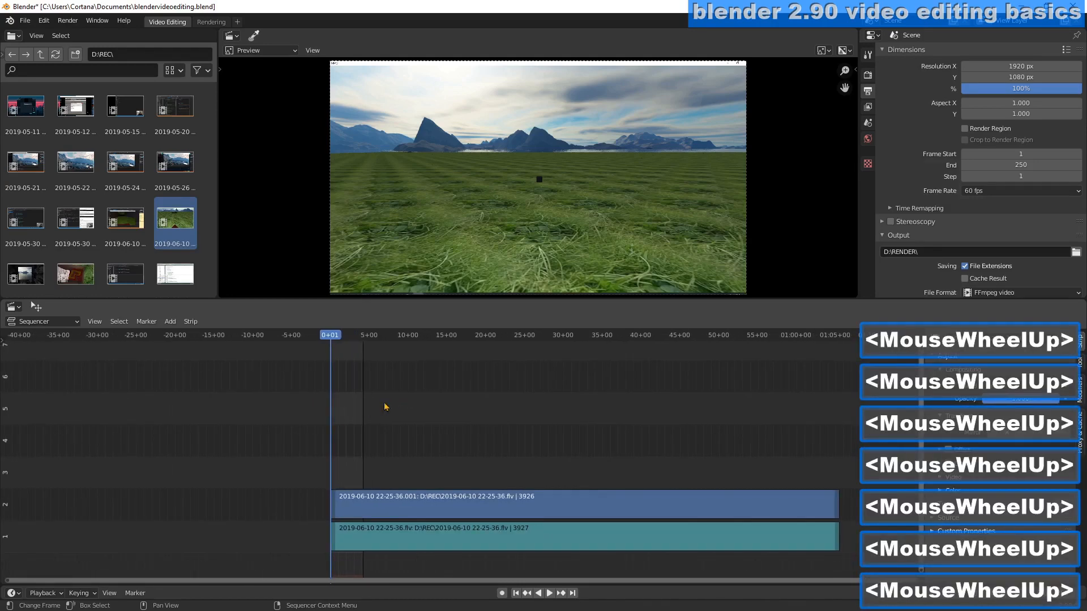
{"action": "middle_click", "coordinate": [420, 396]}
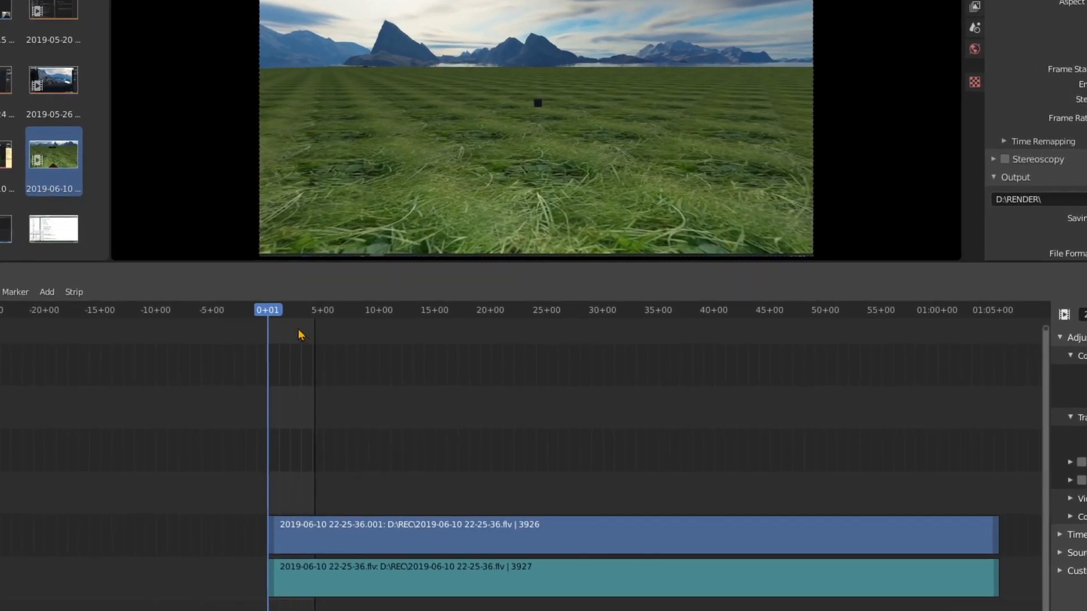
{"action": "left_click_drag", "start_coordinate": [274, 315], "coordinate": [411, 338]}
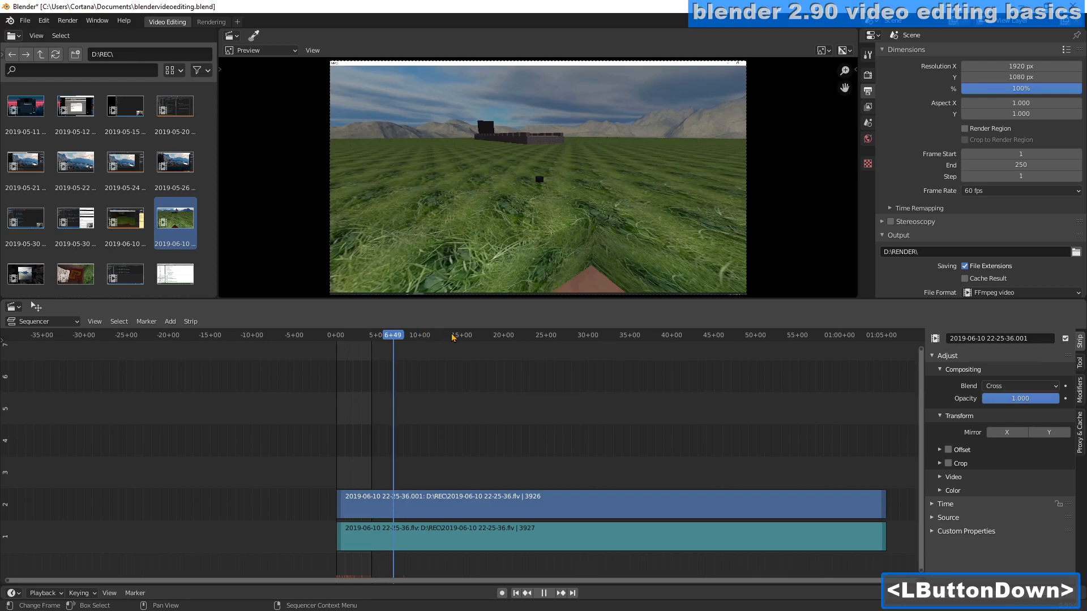
{"action": "left_click_drag", "start_coordinate": [453, 338], "coordinate": [461, 338]}
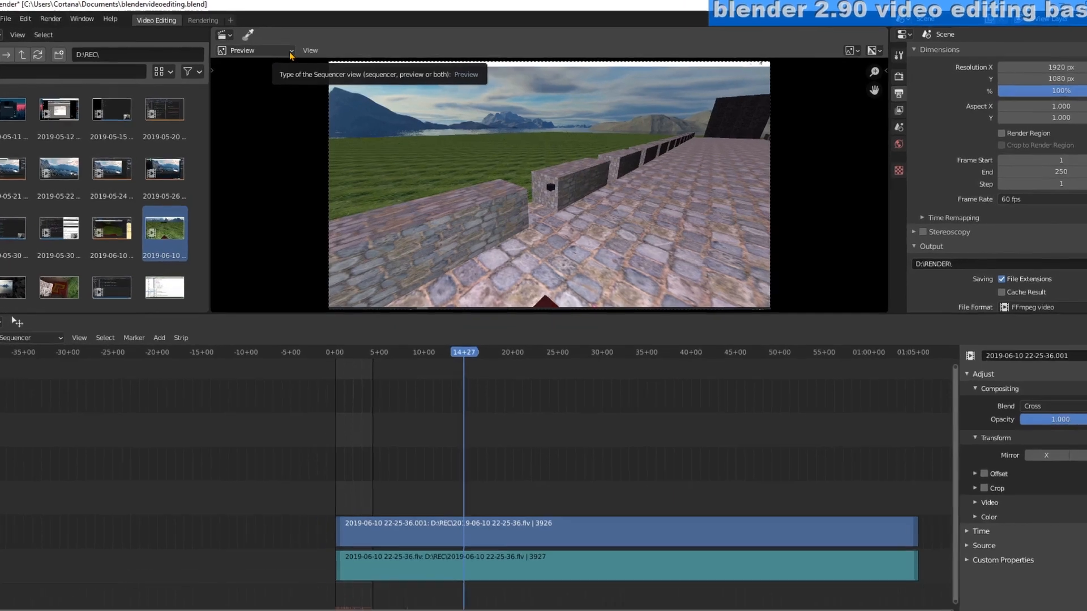
- Switch the preview area's view type to Sequencer and move the playhead to 11+41
{"action": "left_click", "coordinate": [294, 54]}
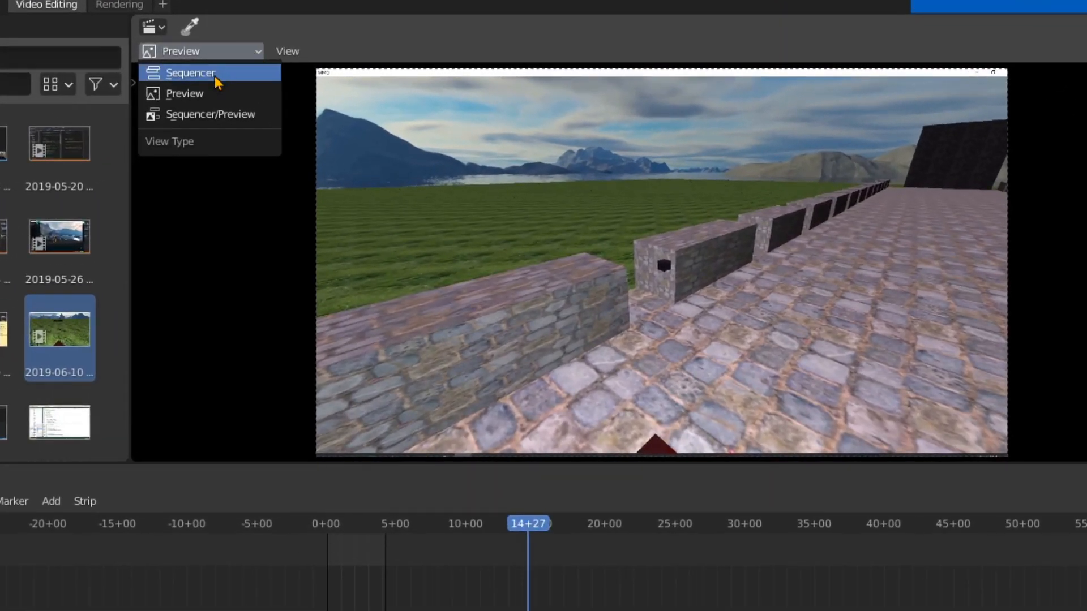
{"action": "left_click", "coordinate": [216, 78]}
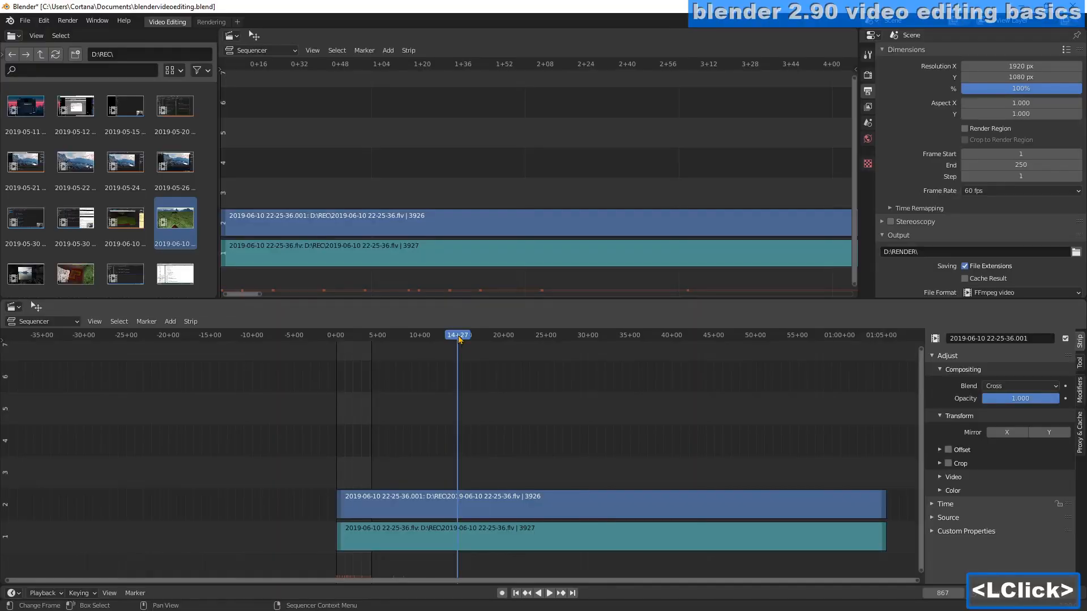
{"action": "left_click", "coordinate": [653, 523]}
{"action": "left_click_drag", "start_coordinate": [560, 340], "coordinate": [428, 349]}
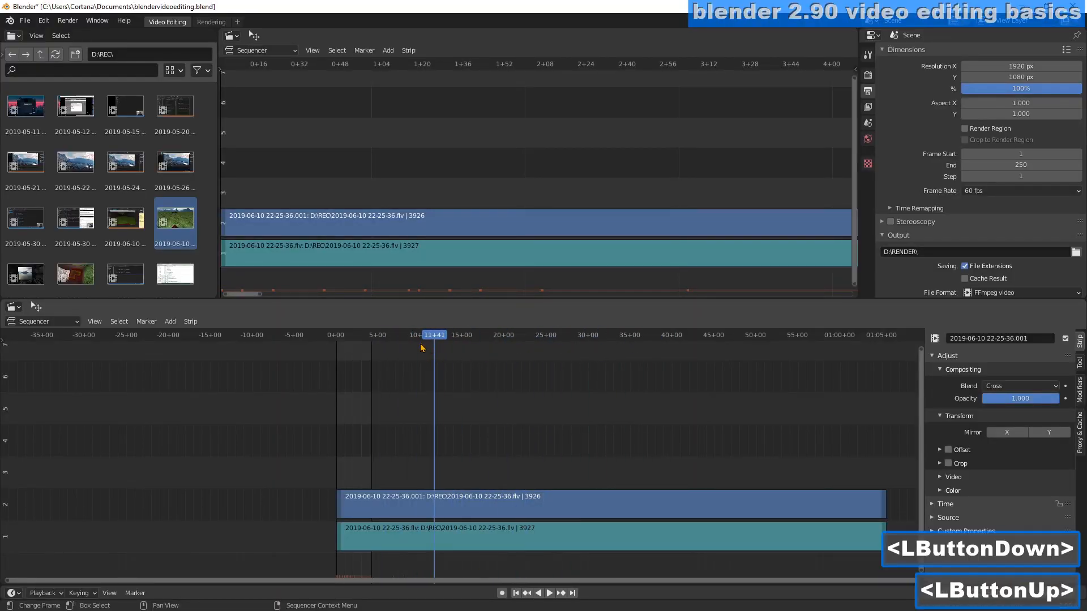
- Enable Display Waveform for the sound strip on channel 1
{"action": "left_click", "coordinate": [532, 539]}
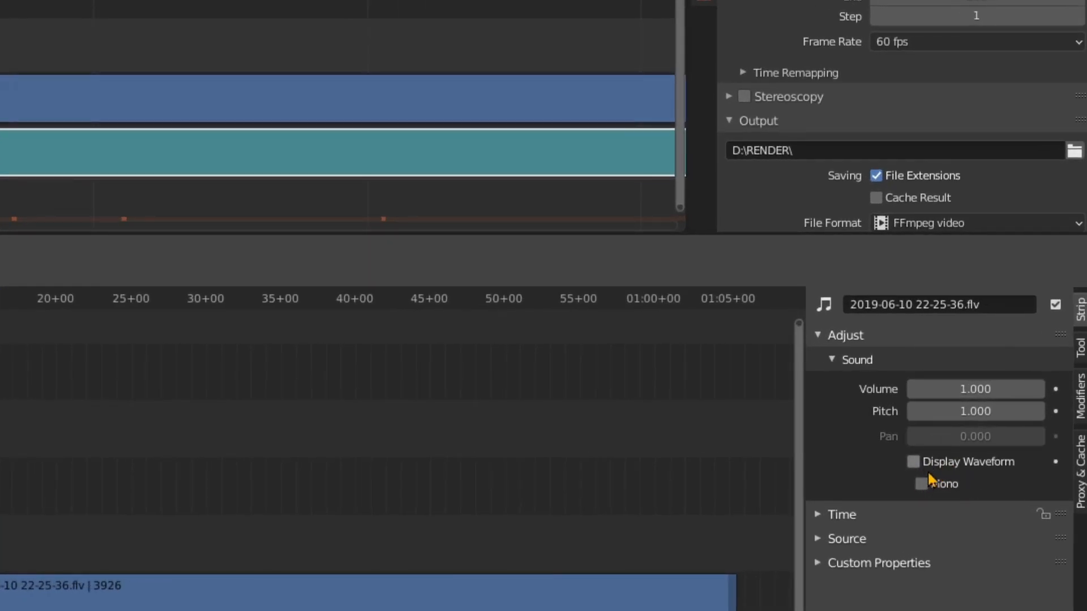
{"action": "left_click", "coordinate": [920, 468]}
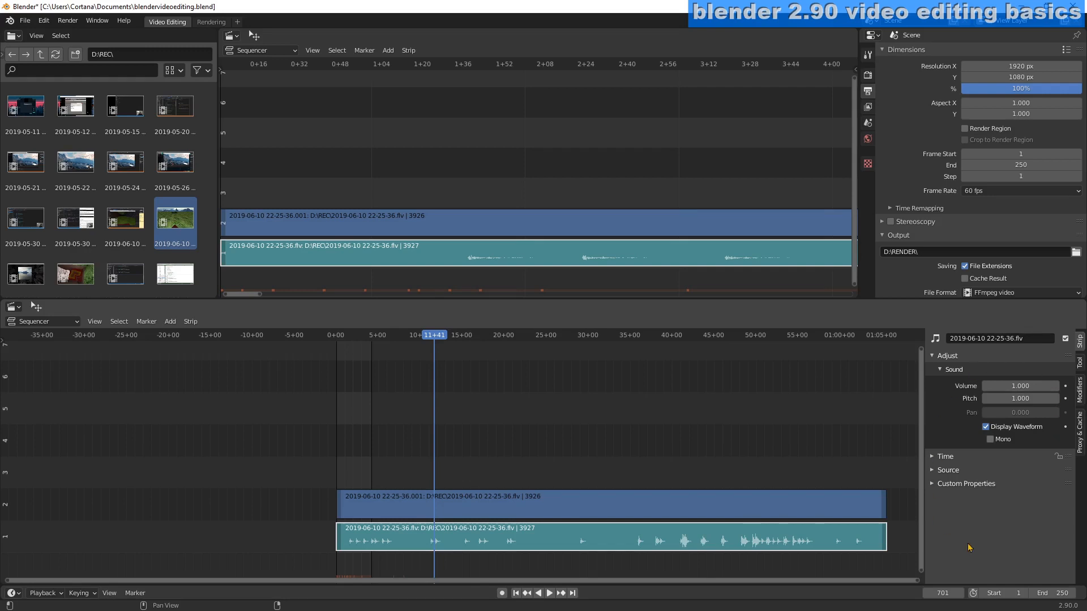
- Compare the settings offered for the video strip on channel 2 with those for the sound strip on channel 1
{"action": "left_click", "coordinate": [680, 502]}
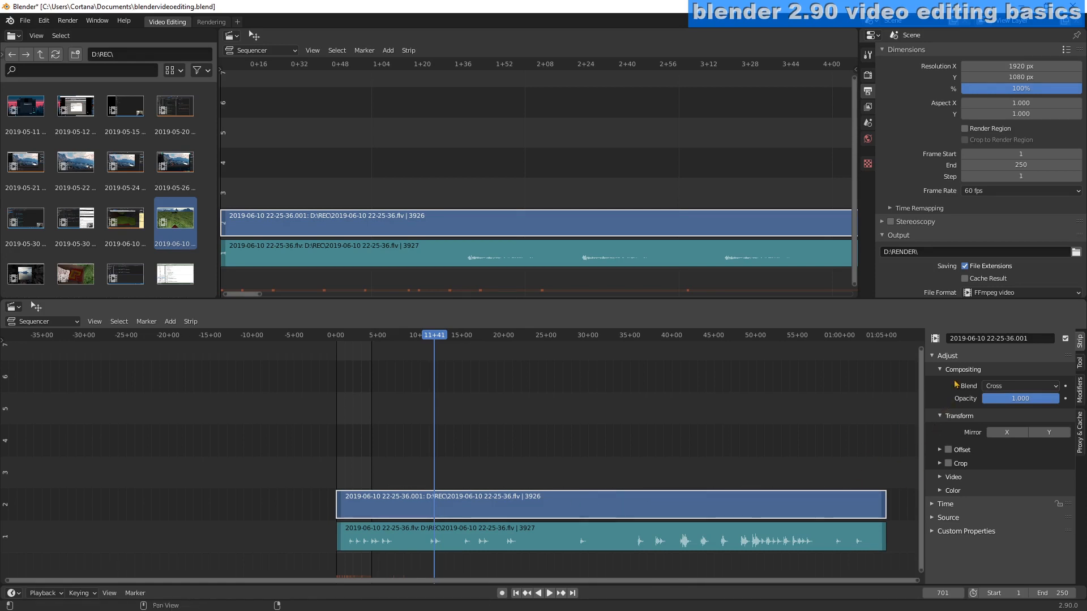
{"action": "left_click", "coordinate": [724, 541]}
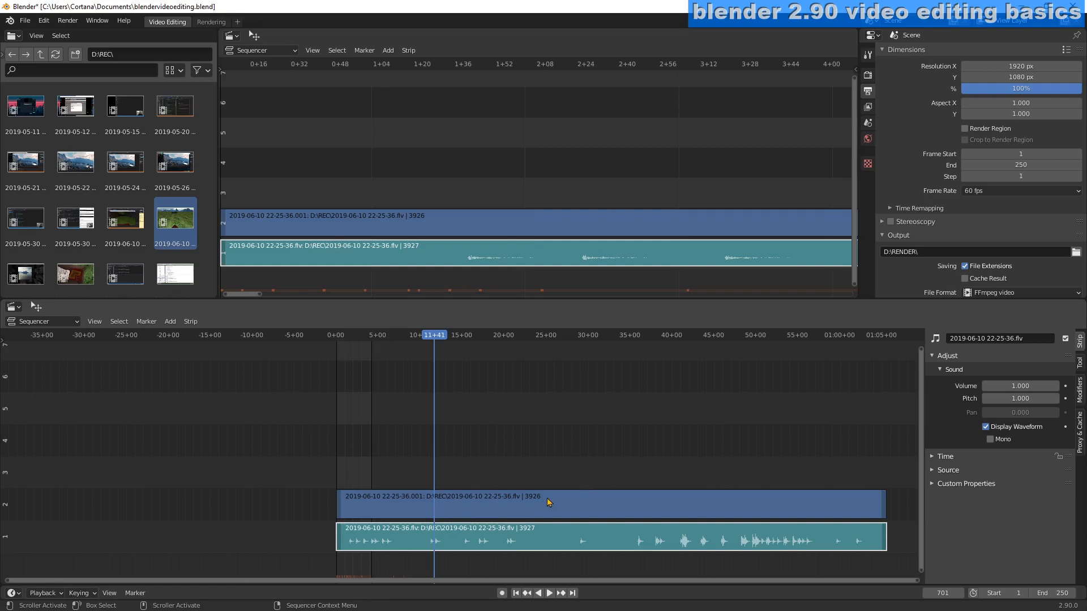
{"action": "left_click", "coordinate": [579, 510]}
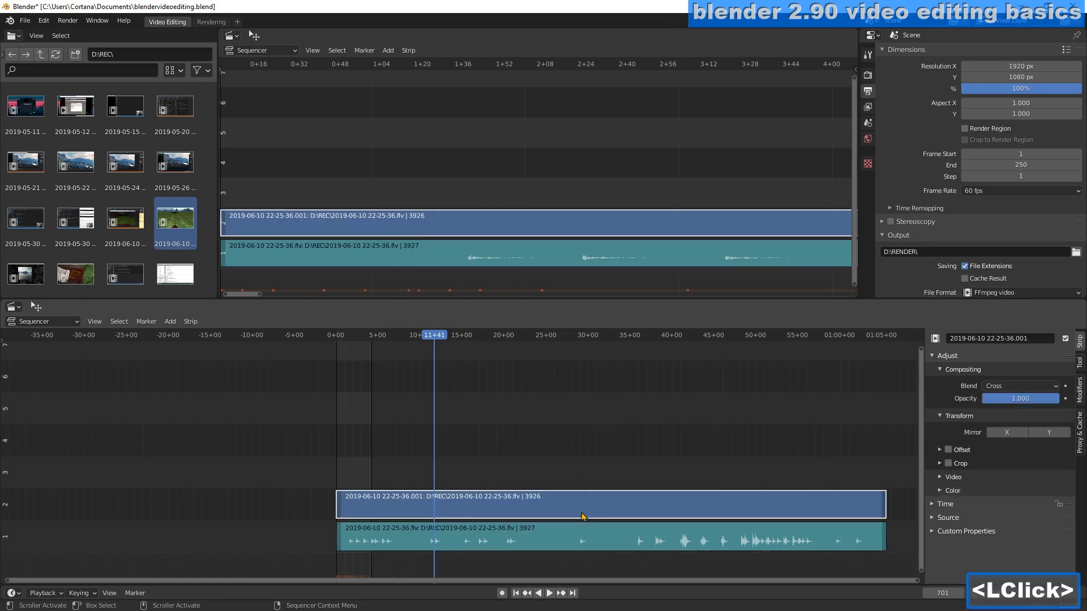
{"action": "left_click", "coordinate": [675, 549]}
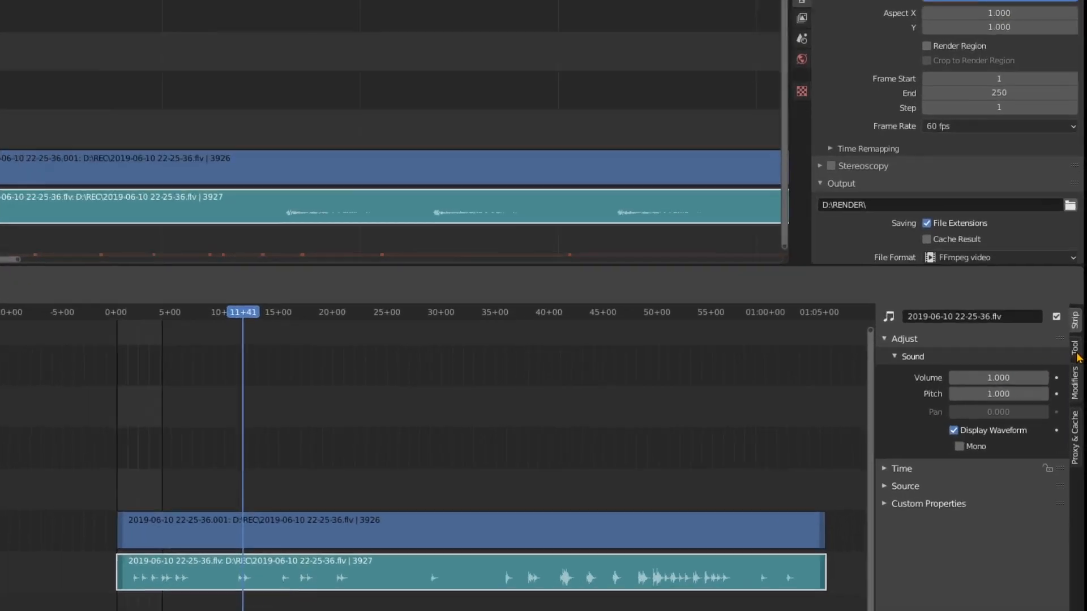
- Examine the sound strip's Tool, Modifiers, and Proxy & Cache settings, and return to its Strip properties
{"action": "left_click", "coordinate": [1080, 363]}
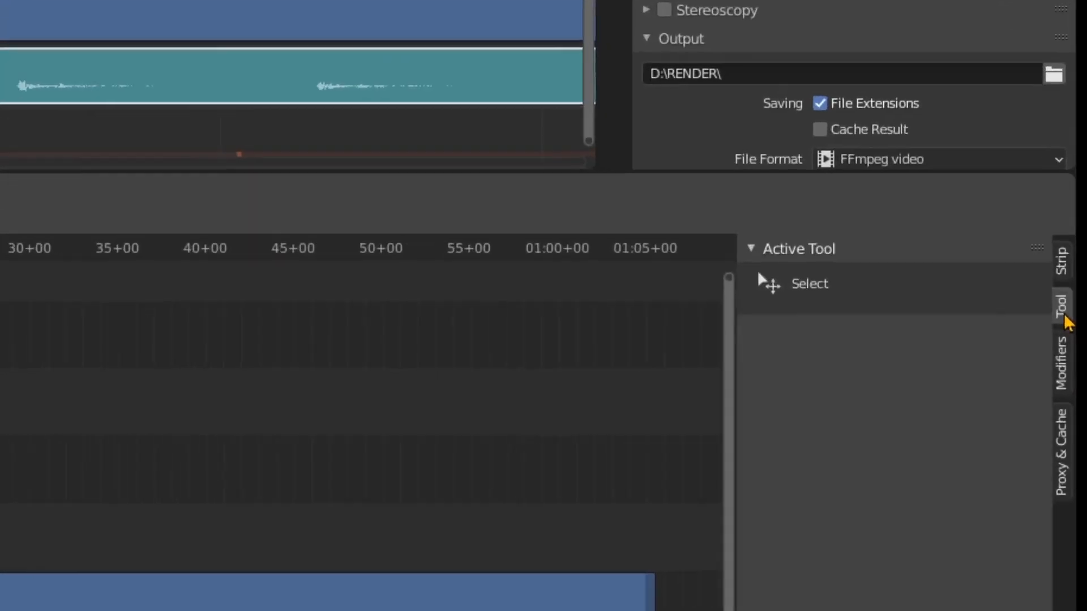
{"action": "left_click", "coordinate": [1079, 388]}
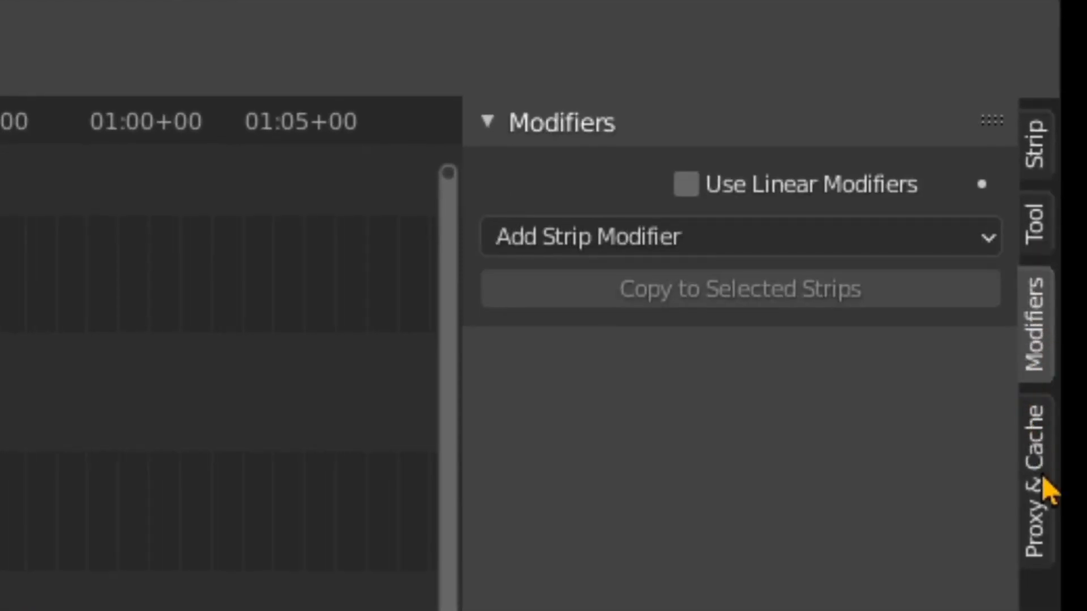
{"action": "left_click", "coordinate": [1043, 481]}
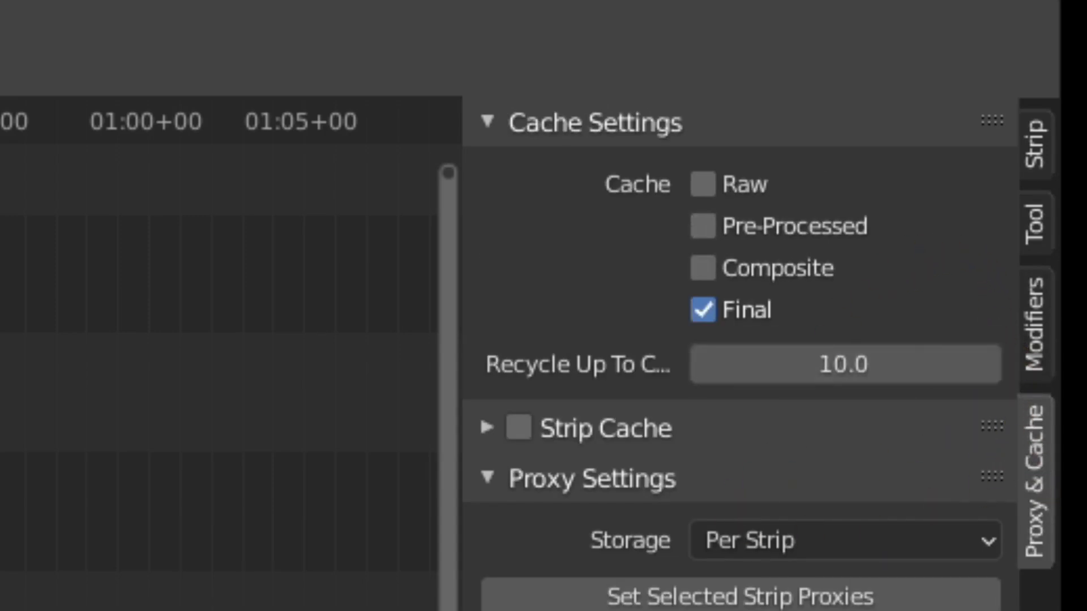
{"action": "left_click", "coordinate": [1038, 334]}
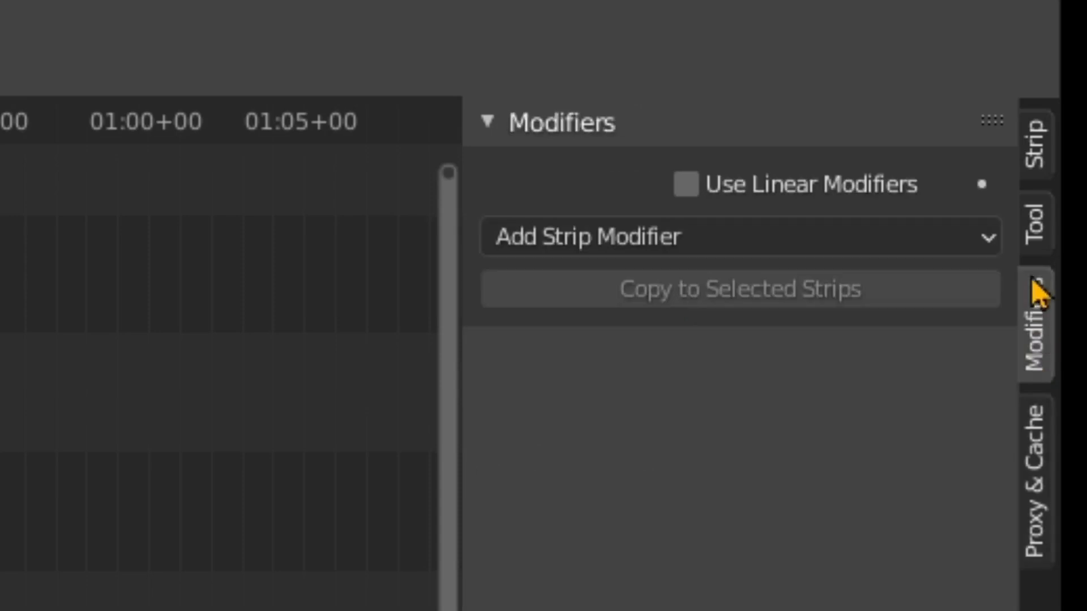
{"action": "left_click", "coordinate": [1039, 229]}
{"action": "left_click", "coordinate": [1044, 167]}
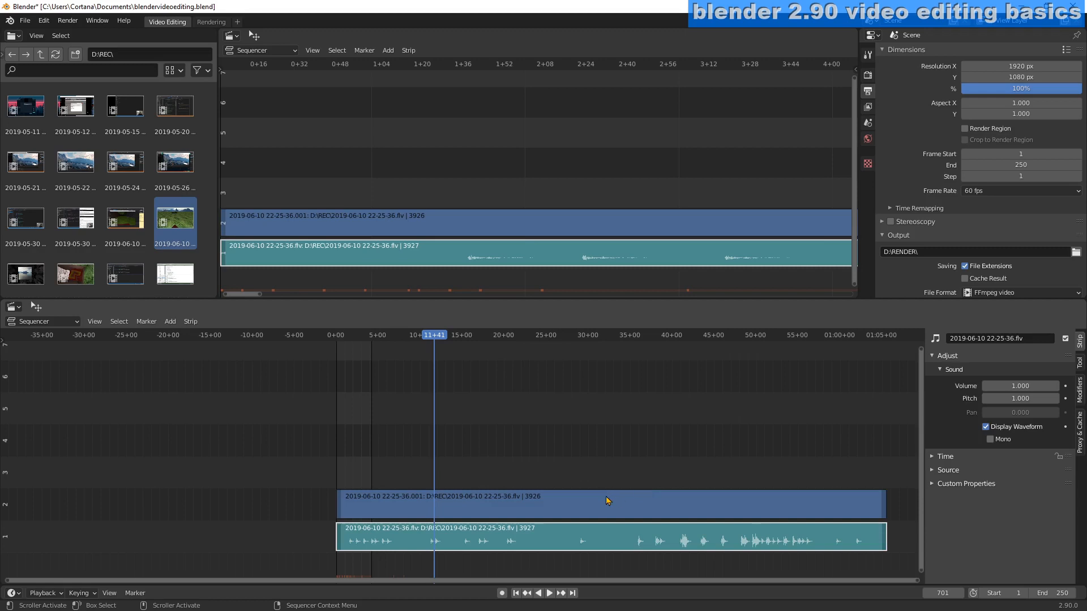
- With the video strip selected, move the playhead to 3+23 and preview the frame range, pausing and resuming playback
{"action": "left_click", "coordinate": [609, 501]}
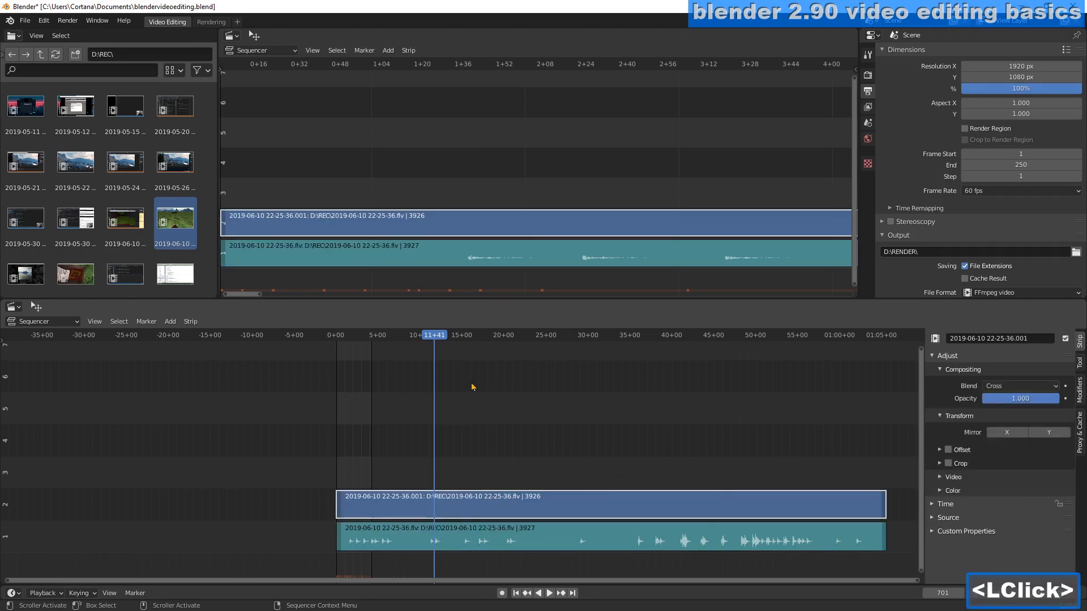
{"action": "left_click_drag", "start_coordinate": [435, 338], "coordinate": [366, 344]}
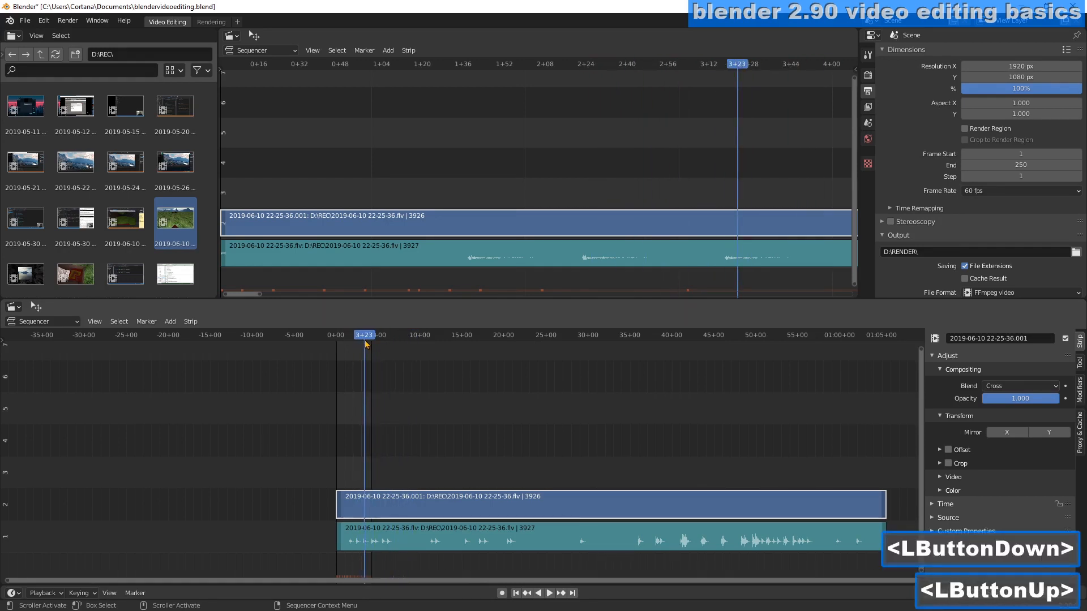
{"action": "key", "text": "space"}
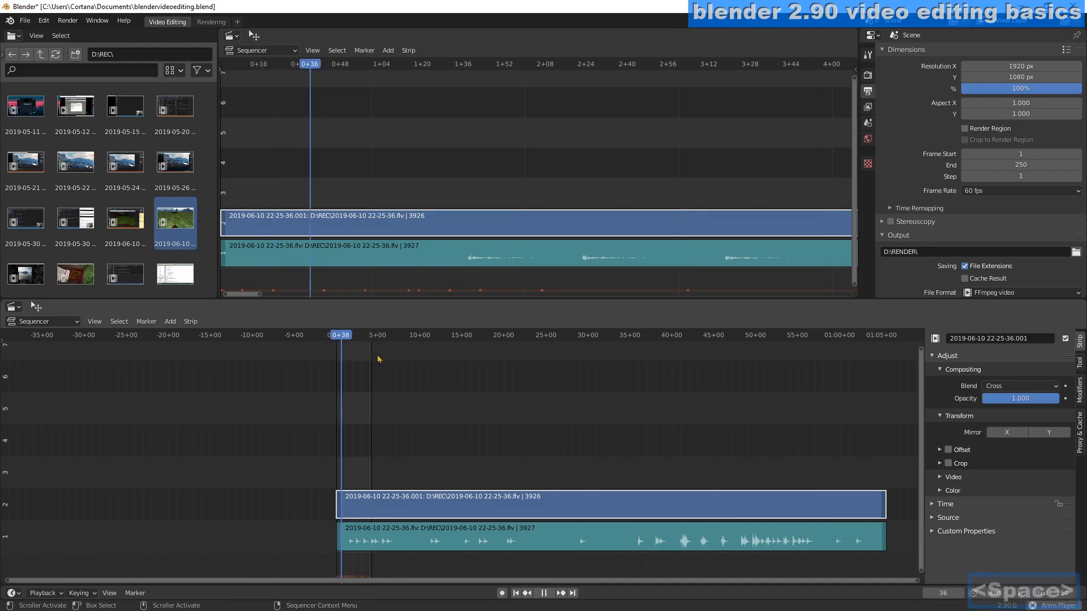
{"action": "key", "text": "space"}
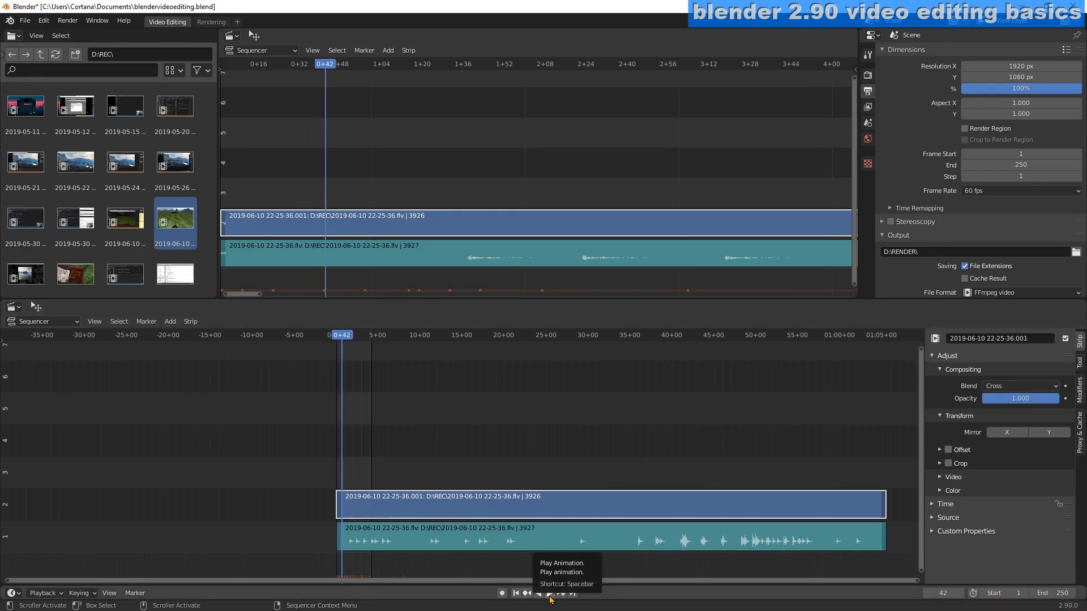
{"action": "key", "text": "space"}
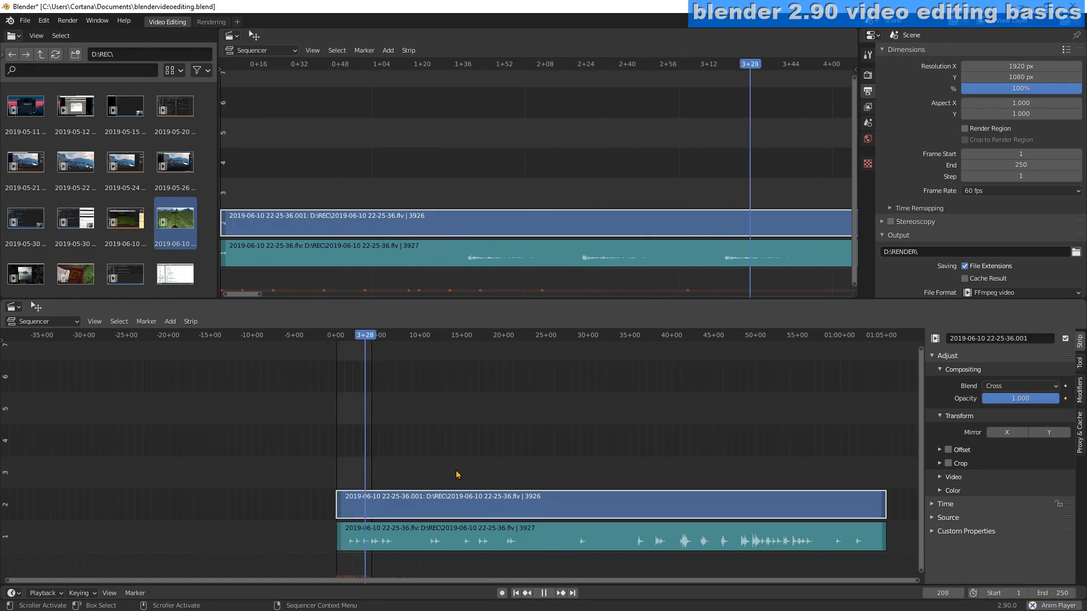
{"action": "key", "text": "space"}
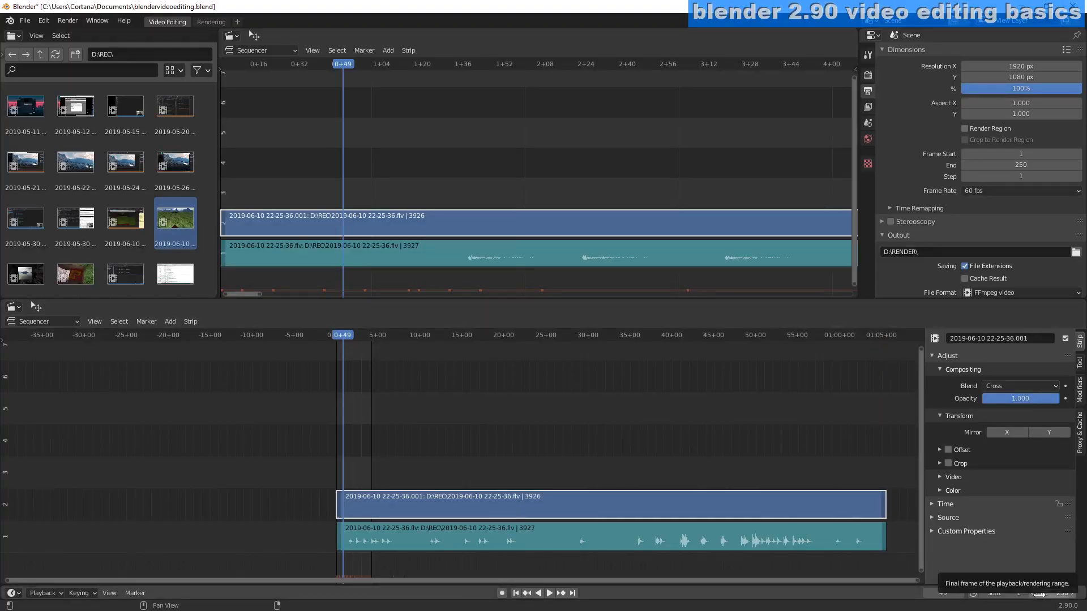
- Set the playback range's start frame to 11 and its end frame to 3509
{"action": "left_click_drag", "start_coordinate": [1040, 594], "coordinate": [1084, 594]}
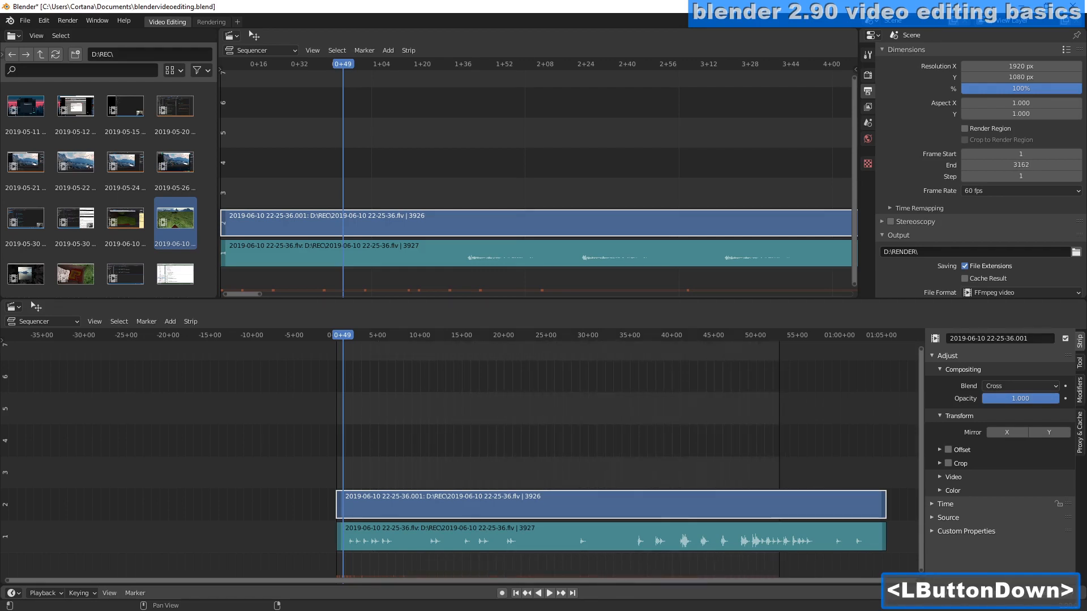
{"action": "left_click_drag", "start_coordinate": [992, 593], "coordinate": [999, 593]}
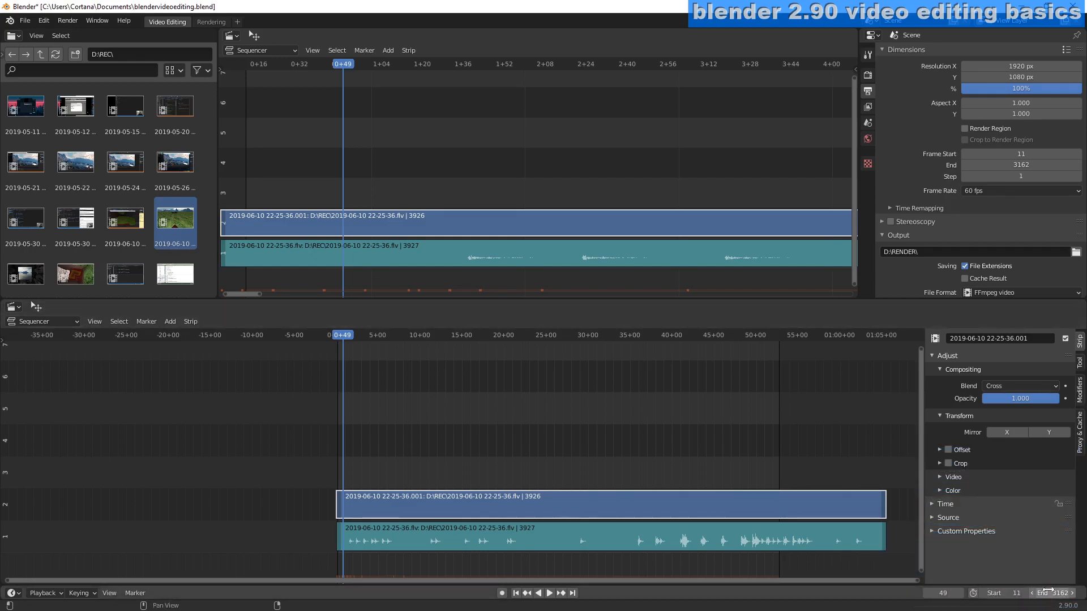
{"action": "mouse_move", "coordinate": [1045, 593]}
{"action": "left_mouse_down"}
{"action": "mouse_move", "coordinate": [1057, 593]}
{"action": "mouse_move", "coordinate": [1045, 593]}
{"action": "left_mouse_up"}
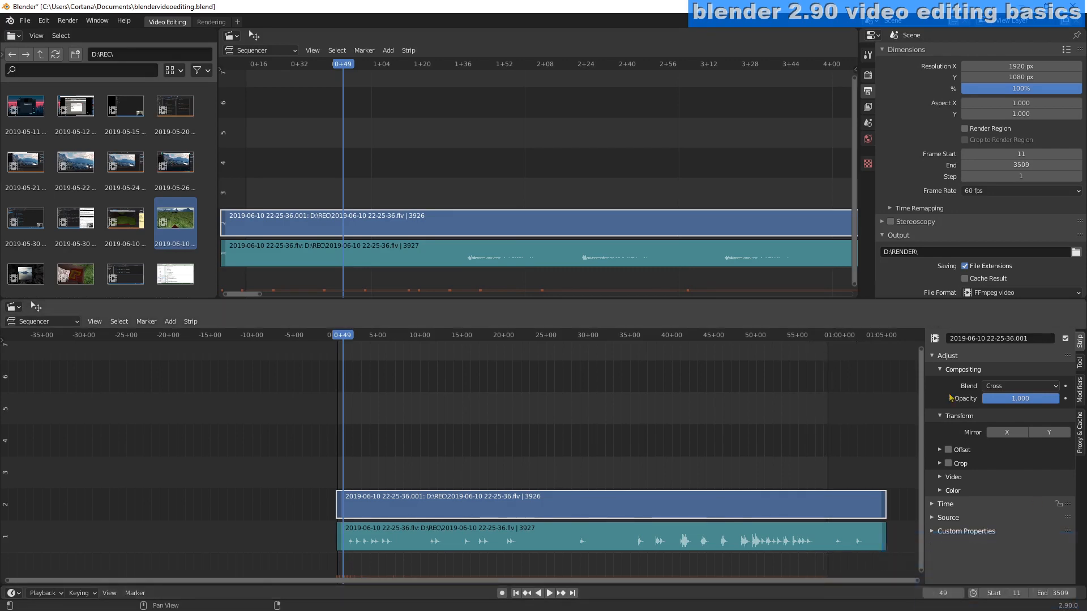
- Set the end frame of the playback range to 2000
{"action": "left_click_drag", "start_coordinate": [626, 6], "coordinate": [333, 21]}
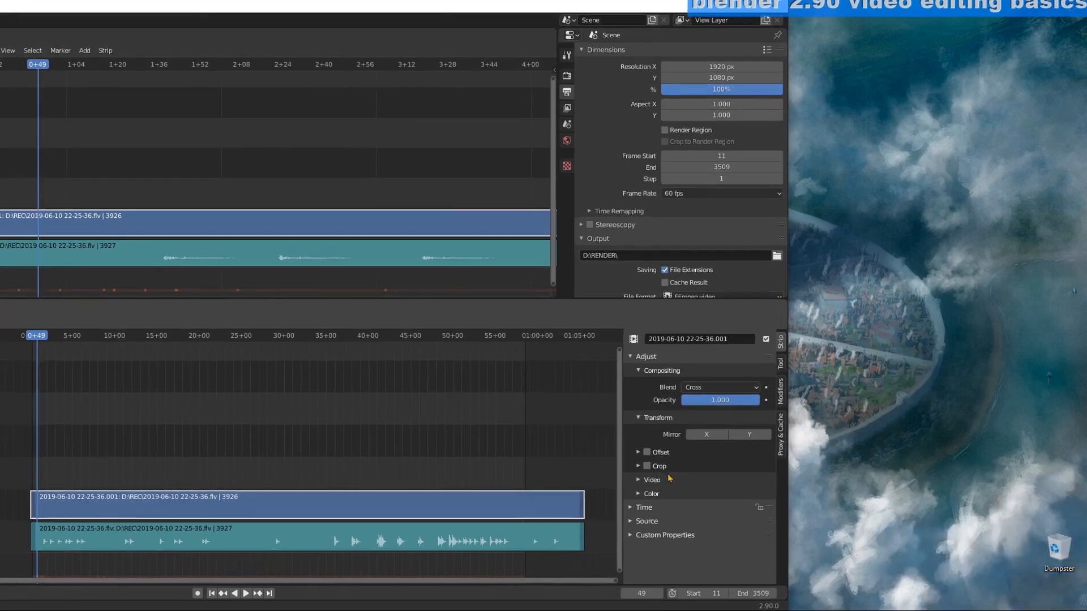
{"action": "double_click", "coordinate": [759, 594]}
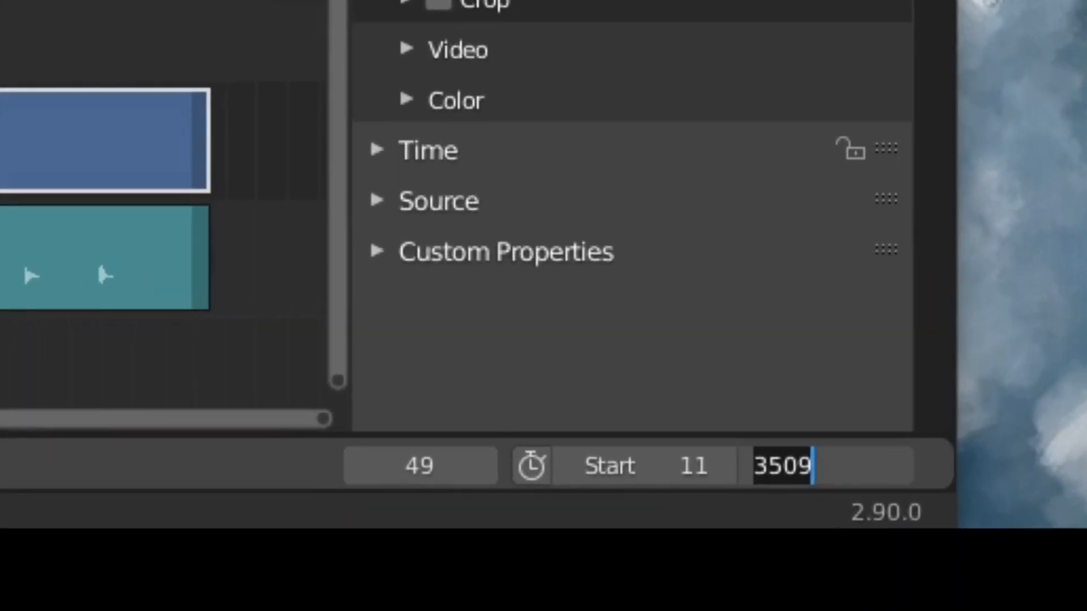
{"action": "type", "text": "2000"}
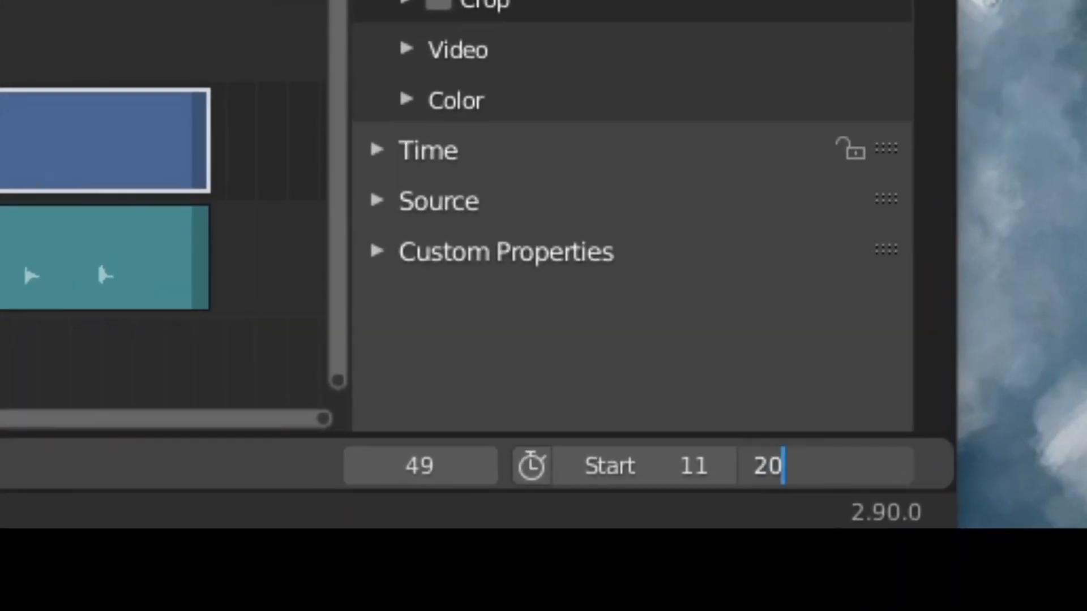
{"action": "key", "text": "Return"}
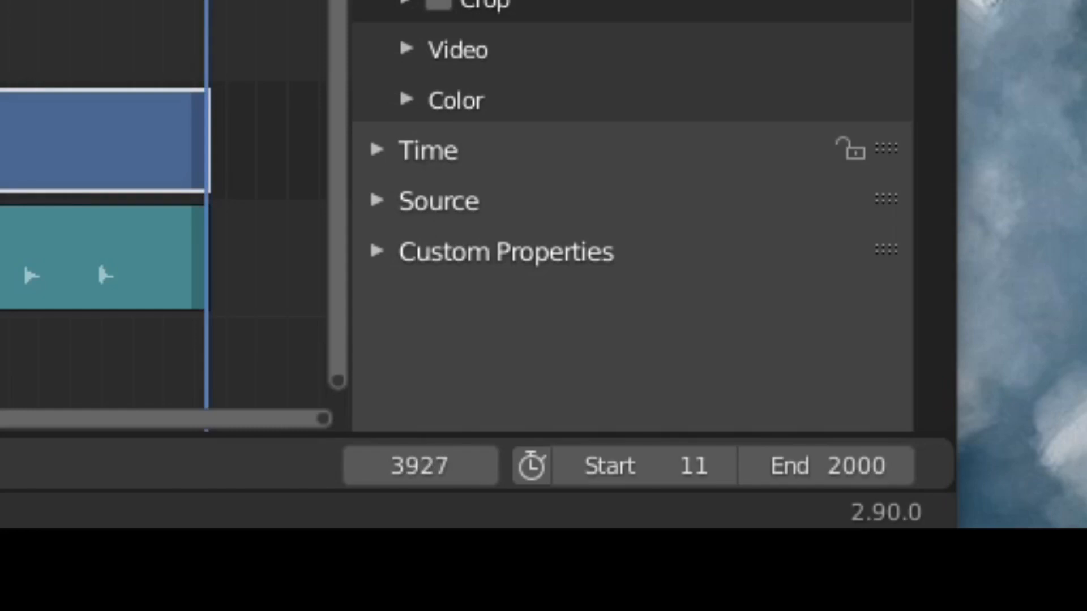
- Copy the current frame number 3927 from the end of the clip and paste it as the range's end frame
{"action": "left_click", "coordinate": [420, 473]}
{"action": "key", "text": "ctrl+c"}
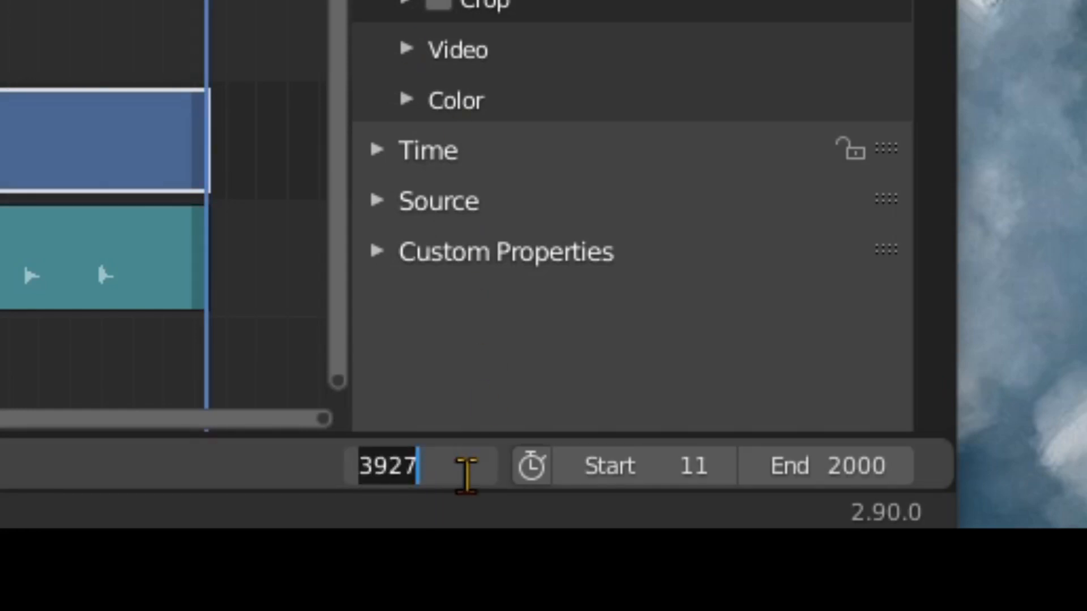
{"action": "left_click", "coordinate": [840, 462]}
{"action": "left_click", "coordinate": [838, 471]}
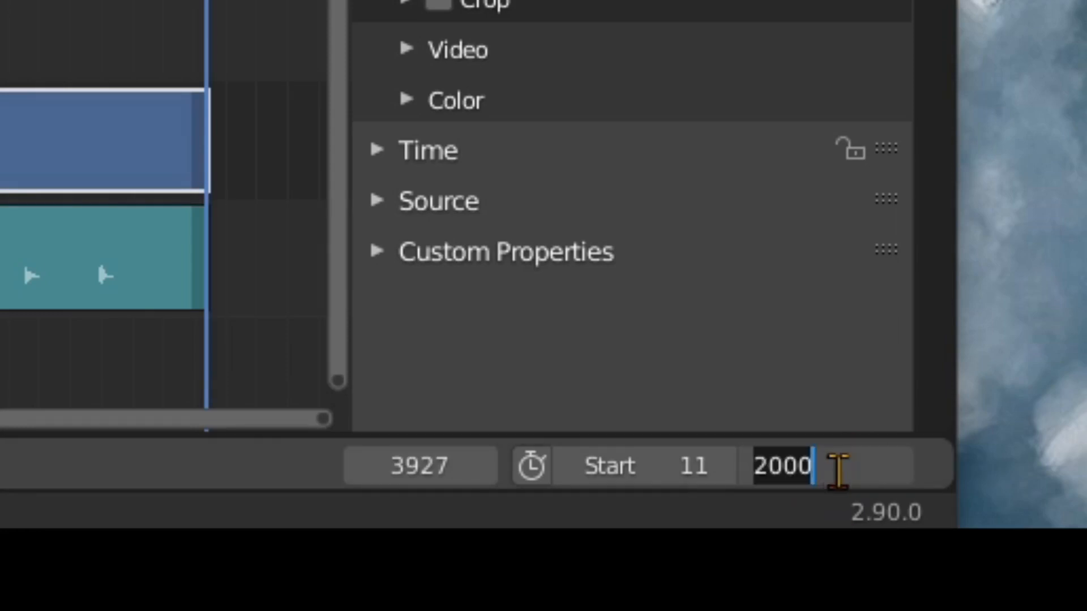
{"action": "key", "text": "ctrl+v"}
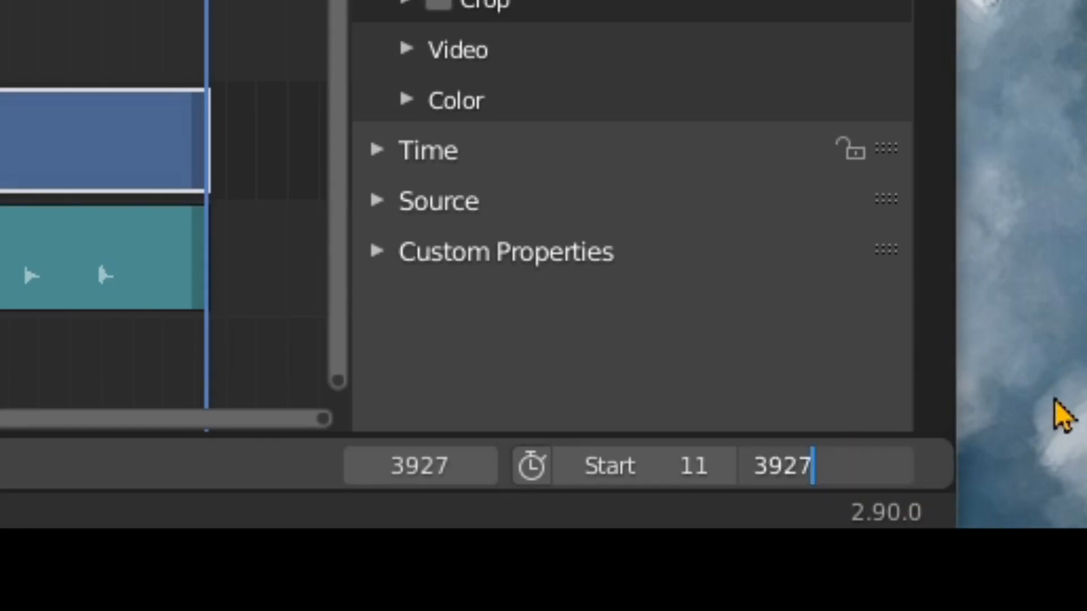
{"action": "key", "text": "Return"}
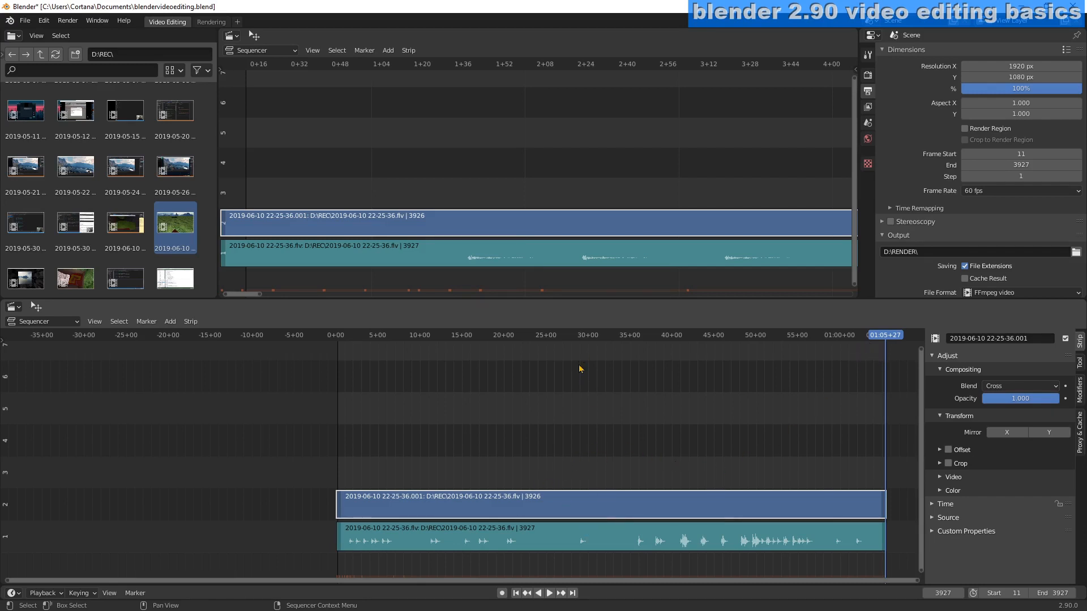
{"action": "left_click_drag", "start_coordinate": [852, 339], "coordinate": [528, 357]}
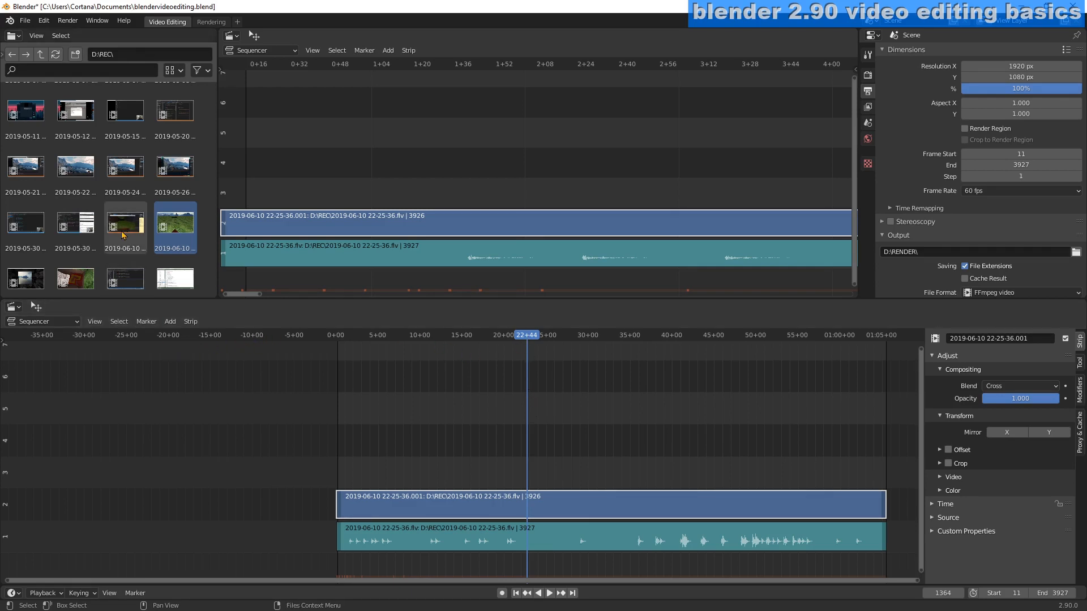
{"action": "left_click_drag", "start_coordinate": [128, 232], "coordinate": [456, 374]}
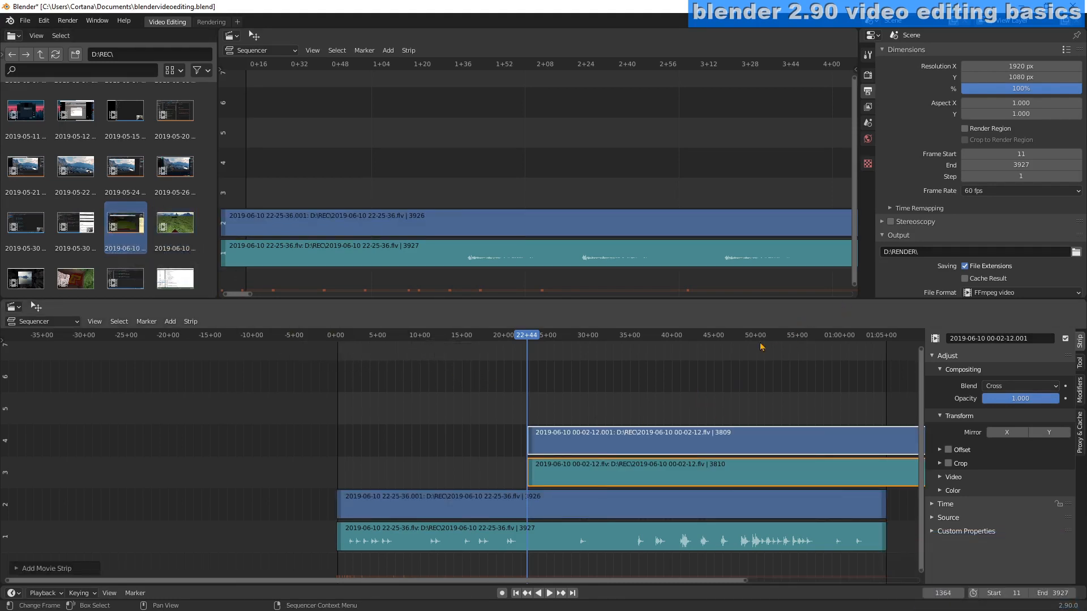
- Slide each clip's video and sound strips together, so the original clip ends at about 20+00 and the added one starts at about 1+30
{"action": "left_click_drag", "start_coordinate": [690, 392], "coordinate": [740, 466]}
{"action": "left_click_drag", "start_coordinate": [824, 477], "coordinate": [627, 485]}
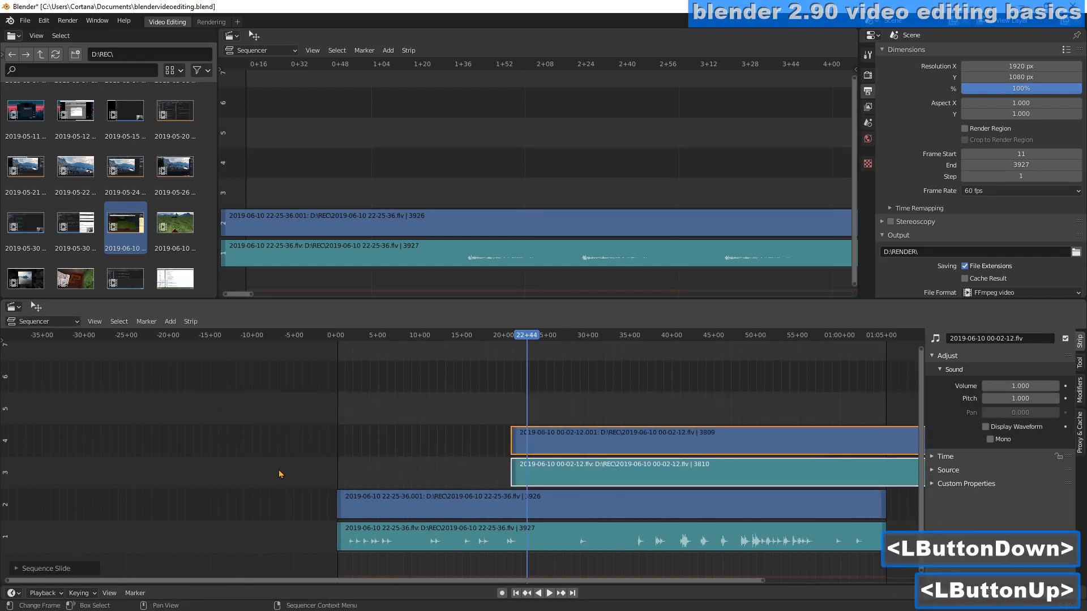
{"action": "left_click_drag", "start_coordinate": [279, 475], "coordinate": [419, 557]}
{"action": "left_click_drag", "start_coordinate": [719, 538], "coordinate": [654, 540]}
{"action": "left_click", "coordinate": [210, 423]}
{"action": "left_click_drag", "start_coordinate": [190, 400], "coordinate": [317, 564]}
{"action": "left_click_drag", "start_coordinate": [712, 539], "coordinate": [386, 541]}
{"action": "left_click_drag", "start_coordinate": [538, 412], "coordinate": [498, 466]}
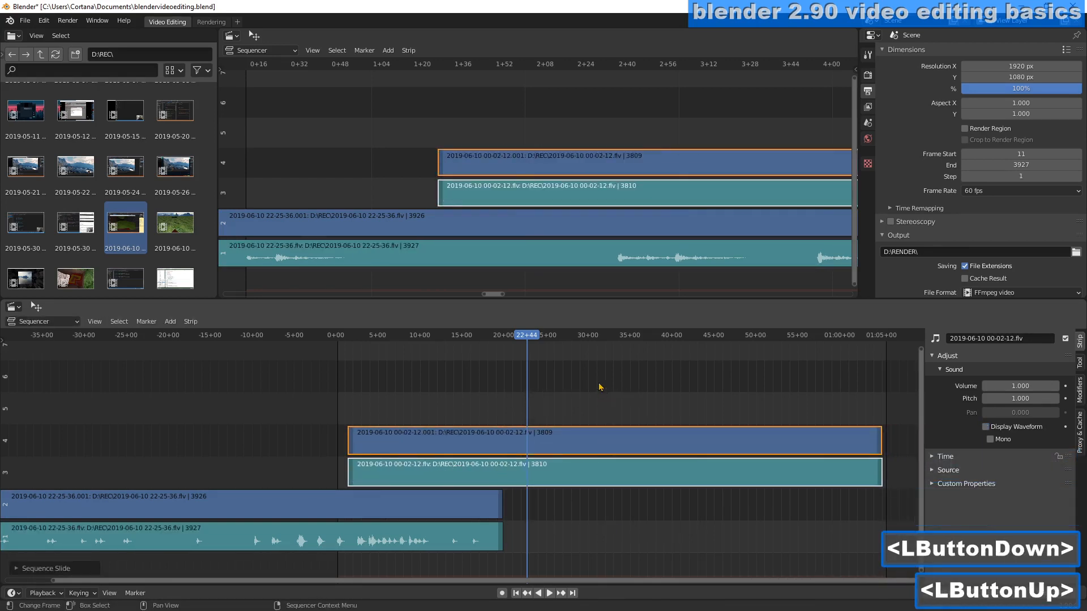
- Try sliding only the channel 4 video strip earlier, apart from its sound strip, and undo the move
{"action": "left_click_drag", "start_coordinate": [595, 381], "coordinate": [671, 533]}
{"action": "left_click", "coordinate": [672, 532]}
{"action": "left_click", "coordinate": [603, 444]}
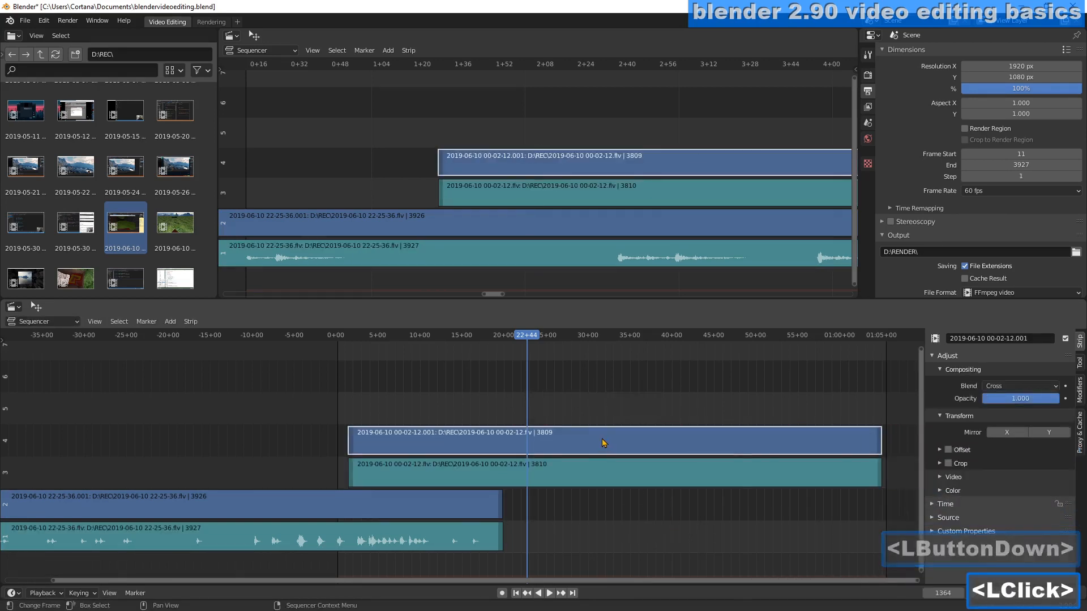
{"action": "left_click_drag", "start_coordinate": [556, 436], "coordinate": [431, 435]}
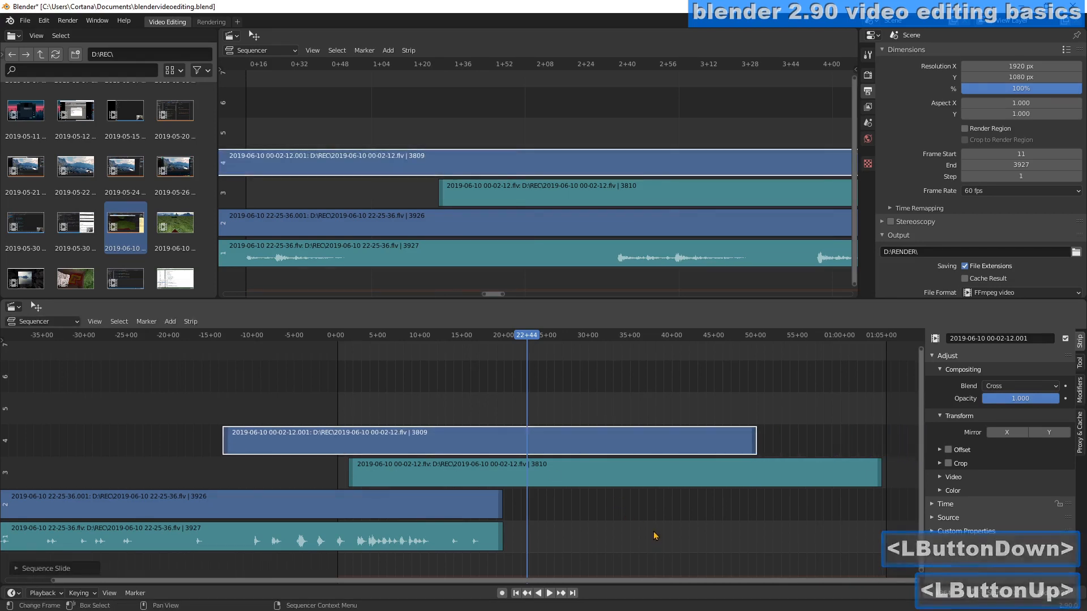
{"action": "key", "text": "ctrl+z"}
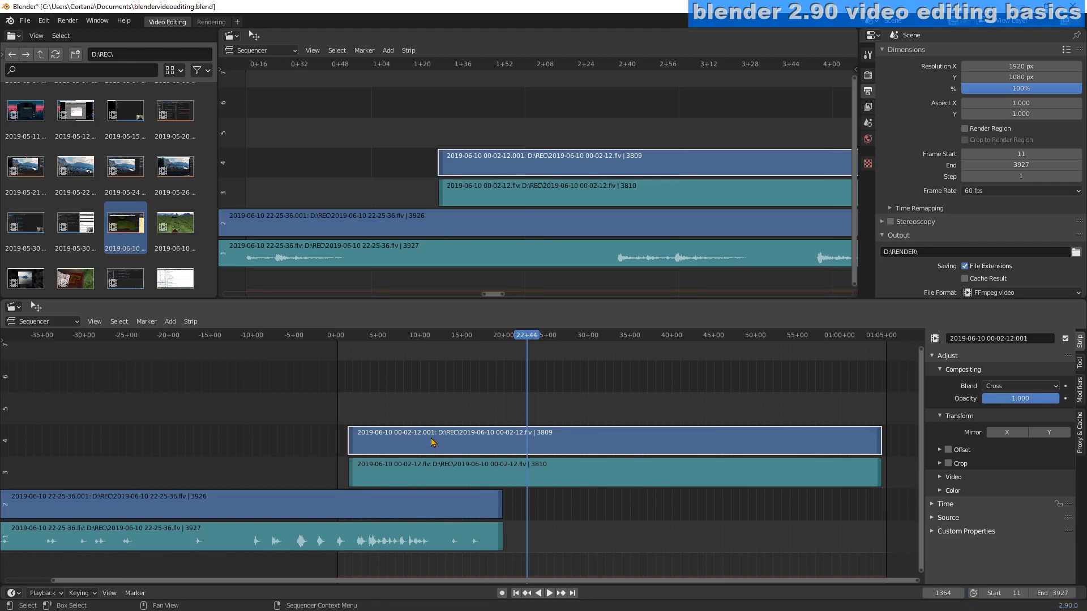
- Slide the channel 4 video strip alone, snap its start to the original clip's end, and snap it back to its sound strip's start
{"action": "left_click_drag", "start_coordinate": [465, 441], "coordinate": [563, 436]}
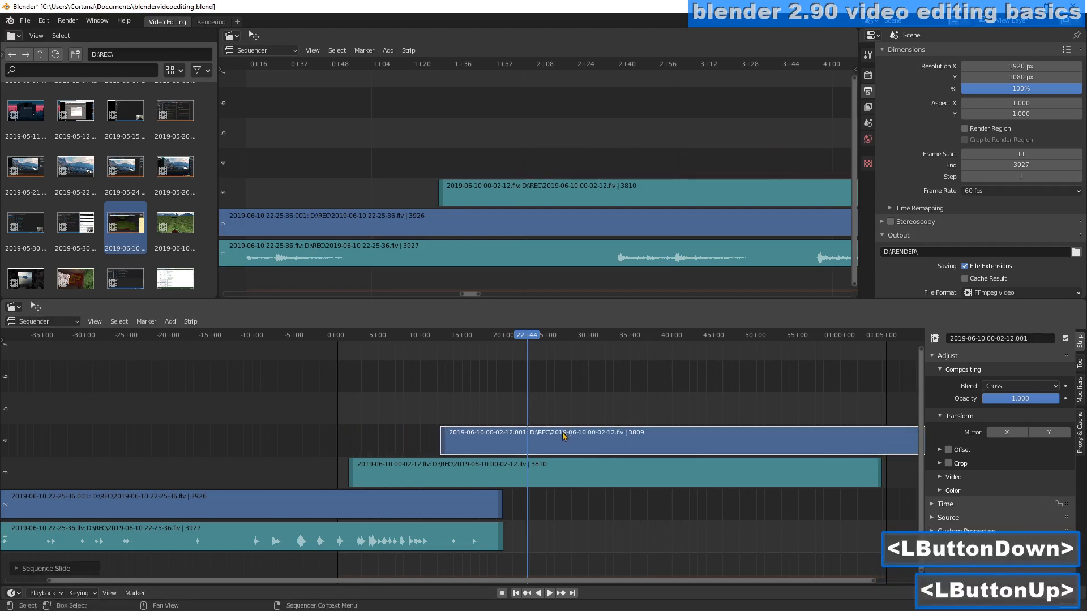
{"action": "left_click_drag", "start_coordinate": [651, 448], "coordinate": [566, 443]}
{"action": "left_click_drag", "start_coordinate": [475, 443], "coordinate": [607, 449], "text": "ctrl"}
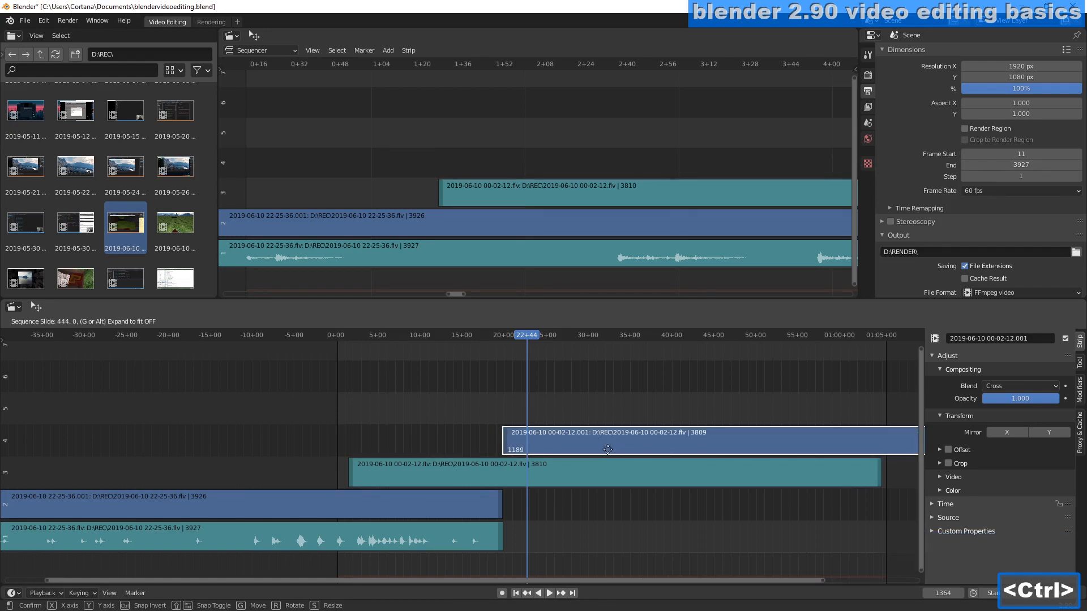
{"action": "left_click_drag", "start_coordinate": [501, 449], "coordinate": [367, 456], "text": "ctrl"}
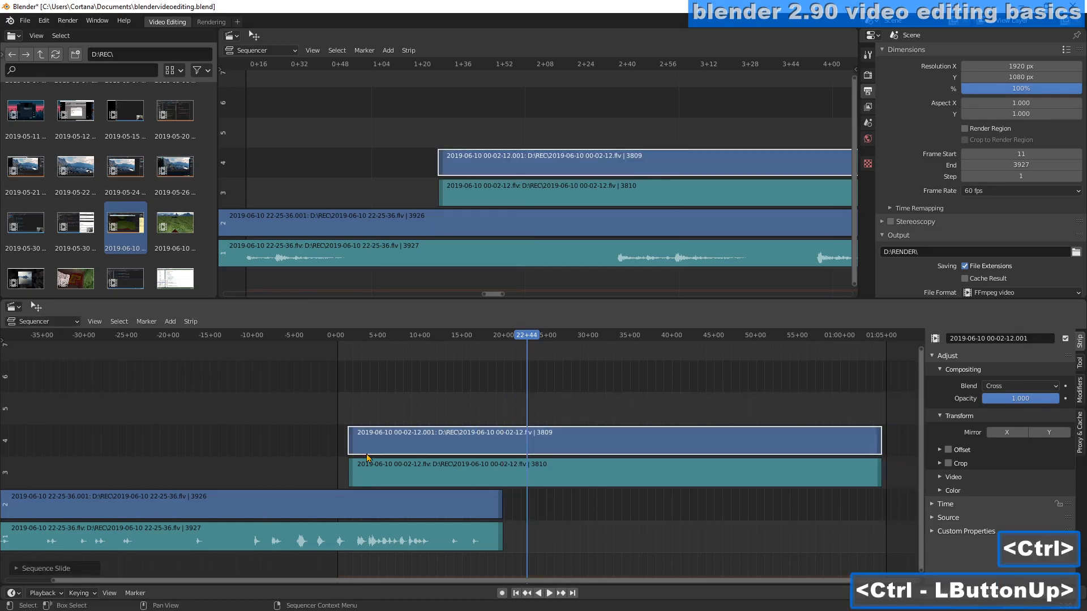
{"action": "left_click", "coordinate": [474, 389]}
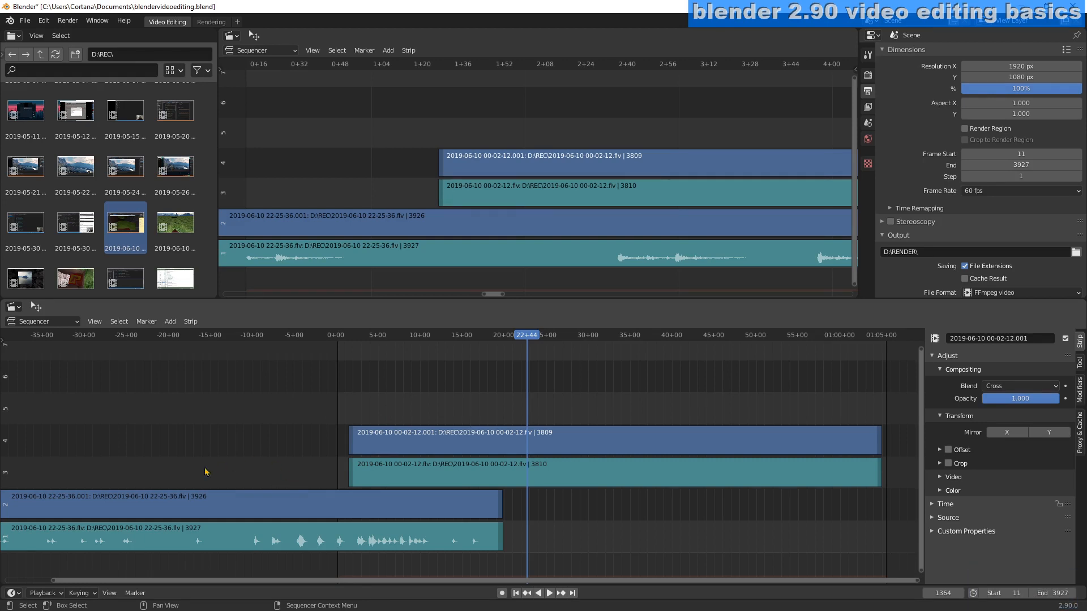
- Slide each clip's video and sound strips together, so the original clip ends at about 30+00 and the added one starts at about 3+00
{"action": "left_click_drag", "start_coordinate": [206, 472], "coordinate": [271, 545]}
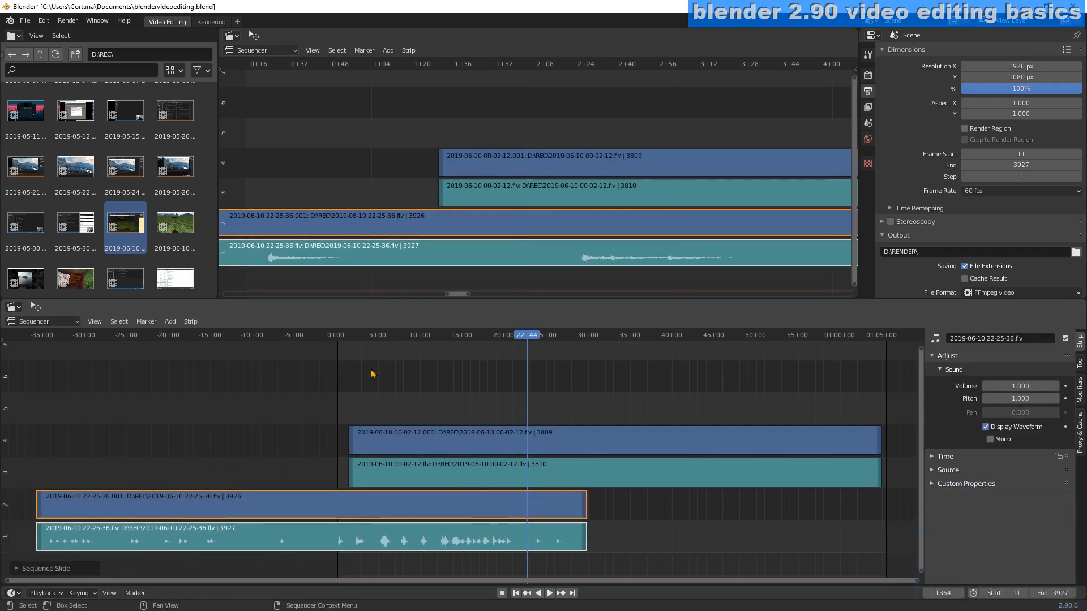
{"action": "left_click_drag", "start_coordinate": [660, 378], "coordinate": [749, 478]}
{"action": "left_click_drag", "start_coordinate": [612, 437], "coordinate": [625, 429]}
{"action": "left_click", "coordinate": [122, 467]}
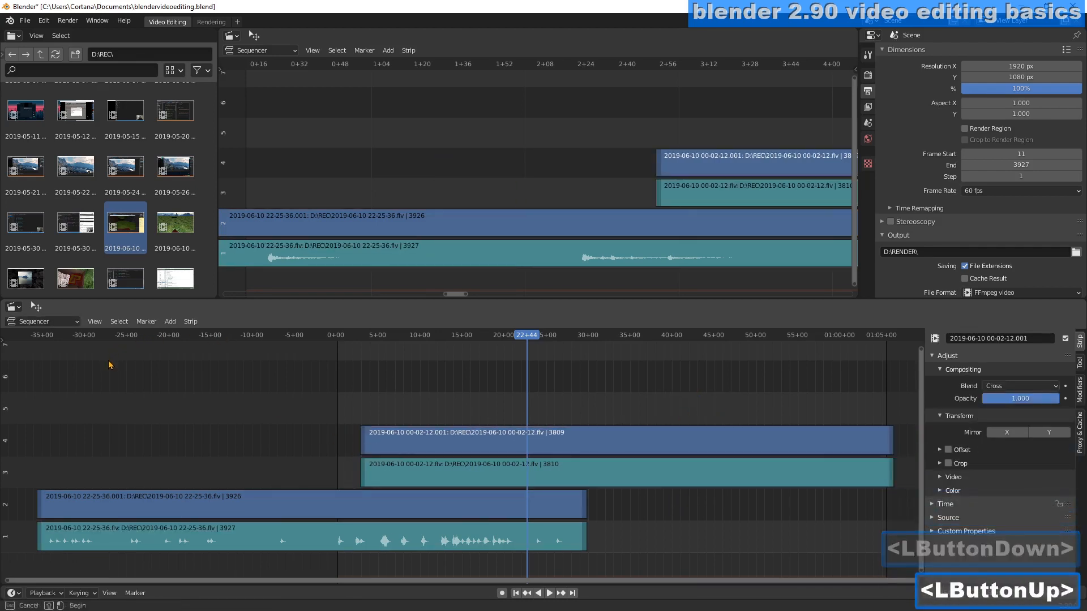
- Move the playhead to 0+00 and trim the original clip's video and sound strips together to start at about -25+30
{"action": "left_click", "coordinate": [132, 335]}
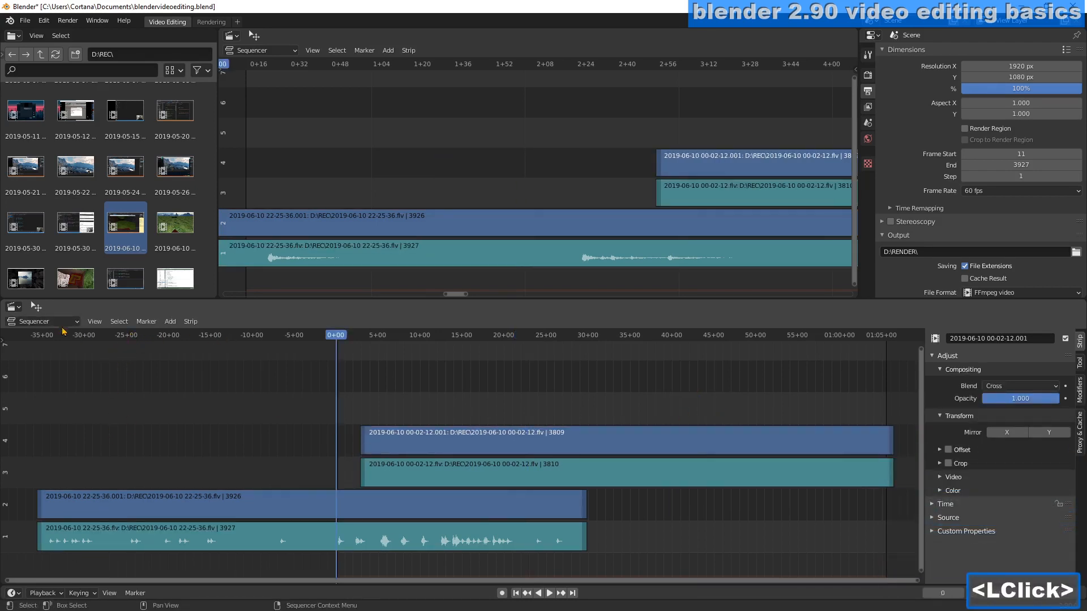
{"action": "scroll", "coordinate": [73, 478], "scroll_direction": "up", "scroll_amount": 2}
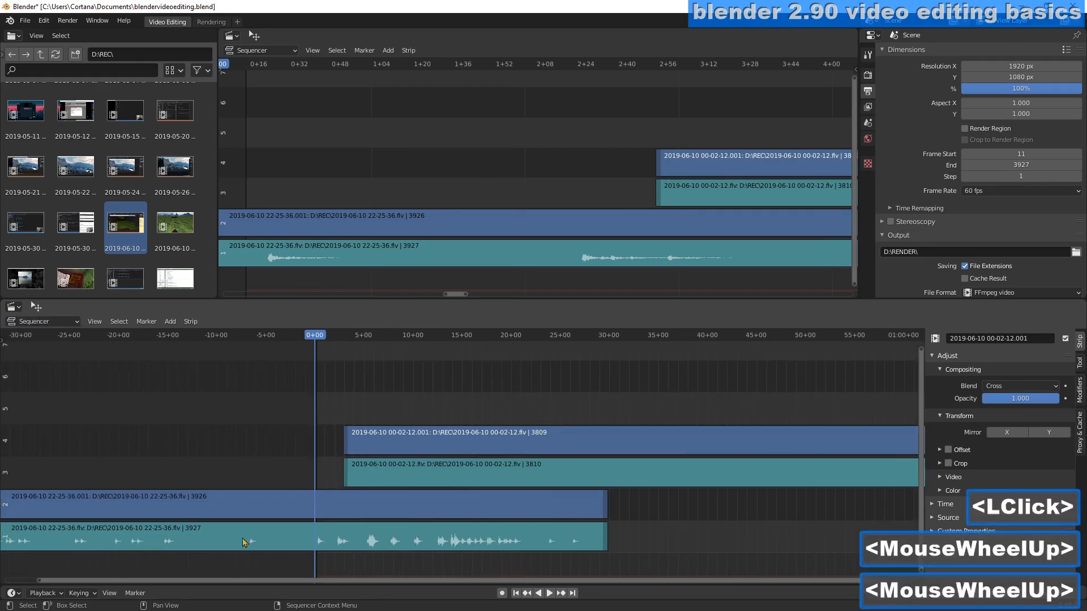
{"action": "left_click_drag", "start_coordinate": [310, 583], "coordinate": [51, 584]}
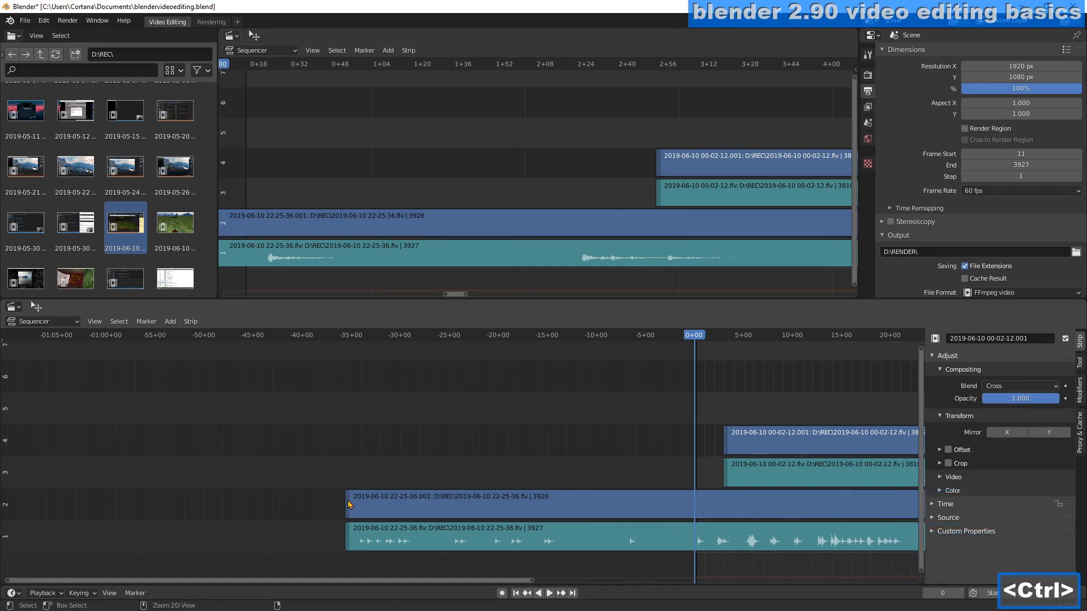
{"action": "left_click", "coordinate": [349, 505], "text": "ctrl"}
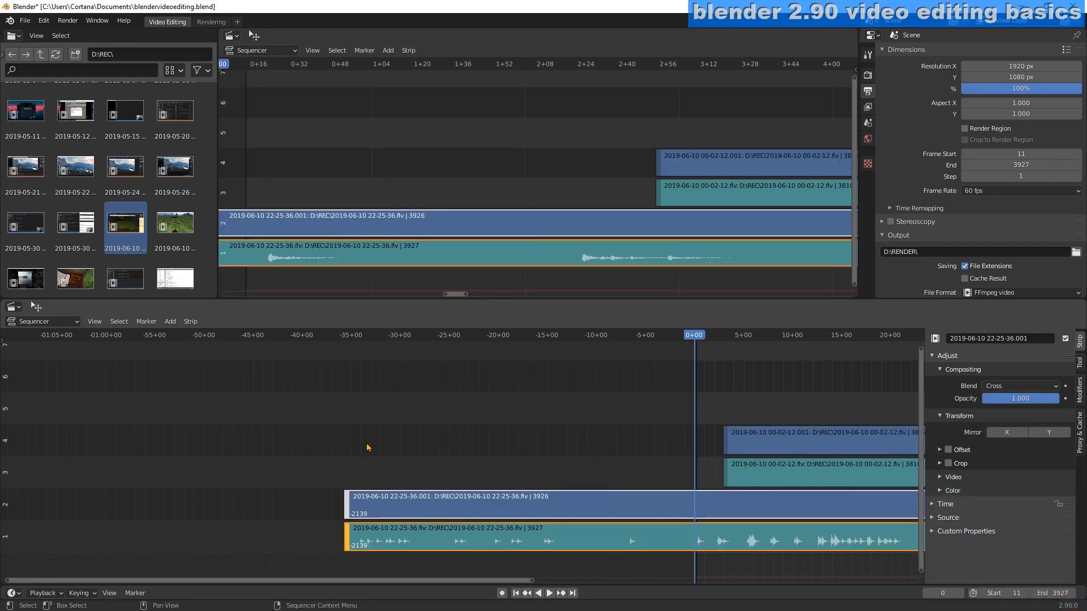
{"action": "left_click", "coordinate": [346, 476]}
{"action": "left_click", "coordinate": [347, 502], "text": "ctrl"}
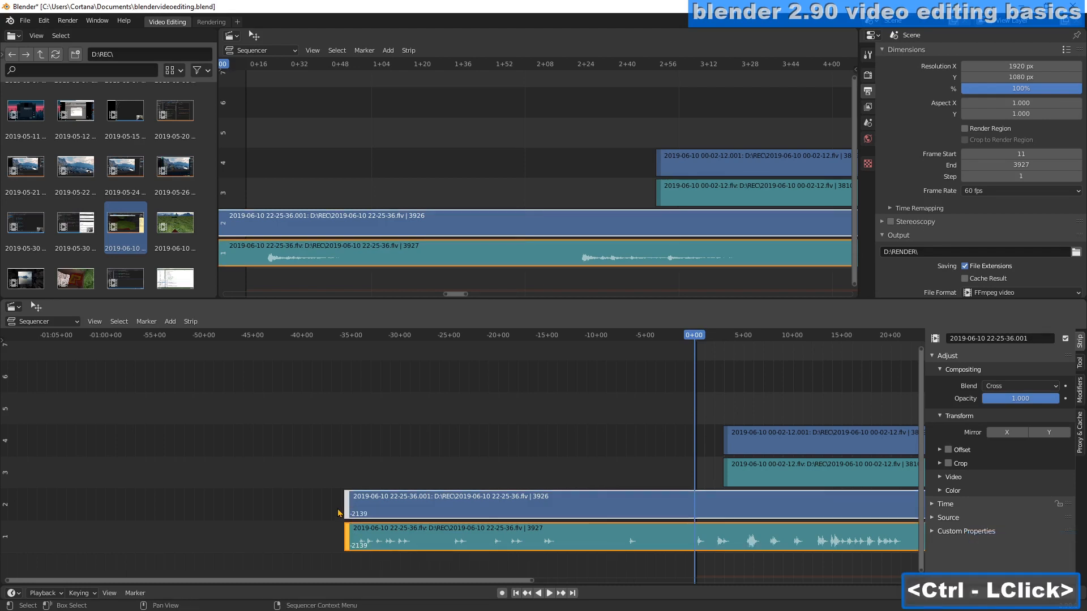
{"action": "left_click_drag", "start_coordinate": [346, 510], "coordinate": [447, 514]}
{"action": "left_click", "coordinate": [578, 463]}
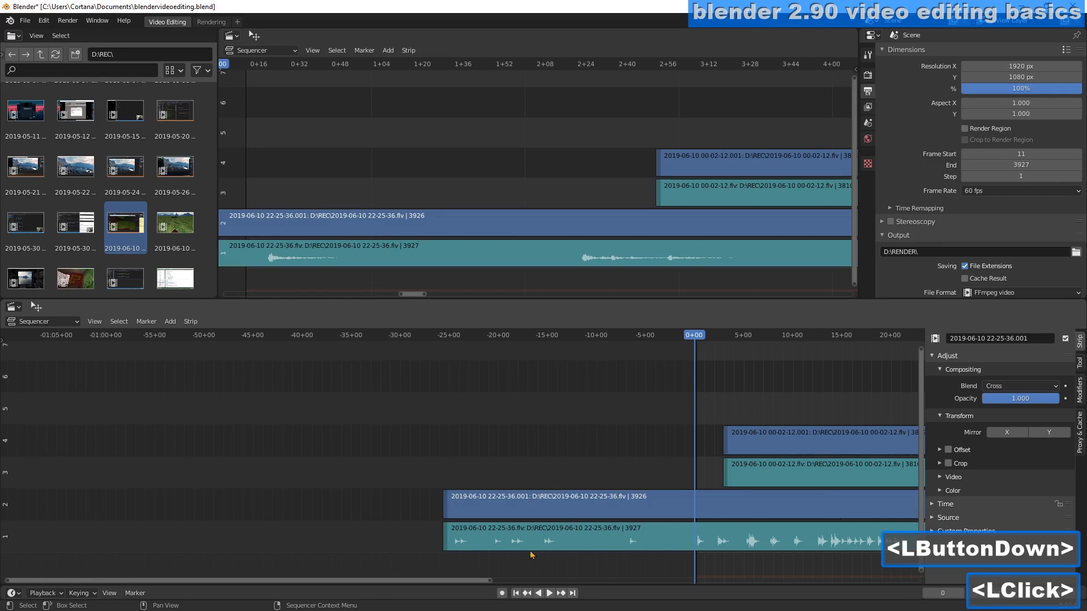
- Select the end handle of the original clip's channel 2 video strip, followed by that of its channel 1 sound strip
{"action": "double_click", "coordinate": [482, 513]}
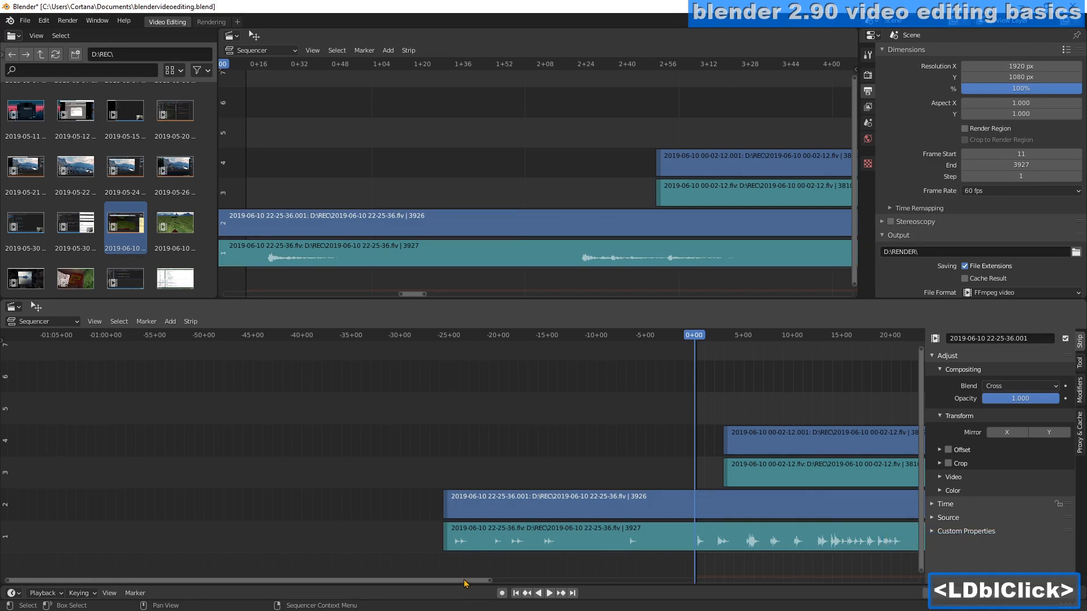
{"action": "left_click_drag", "start_coordinate": [465, 581], "coordinate": [689, 581]}
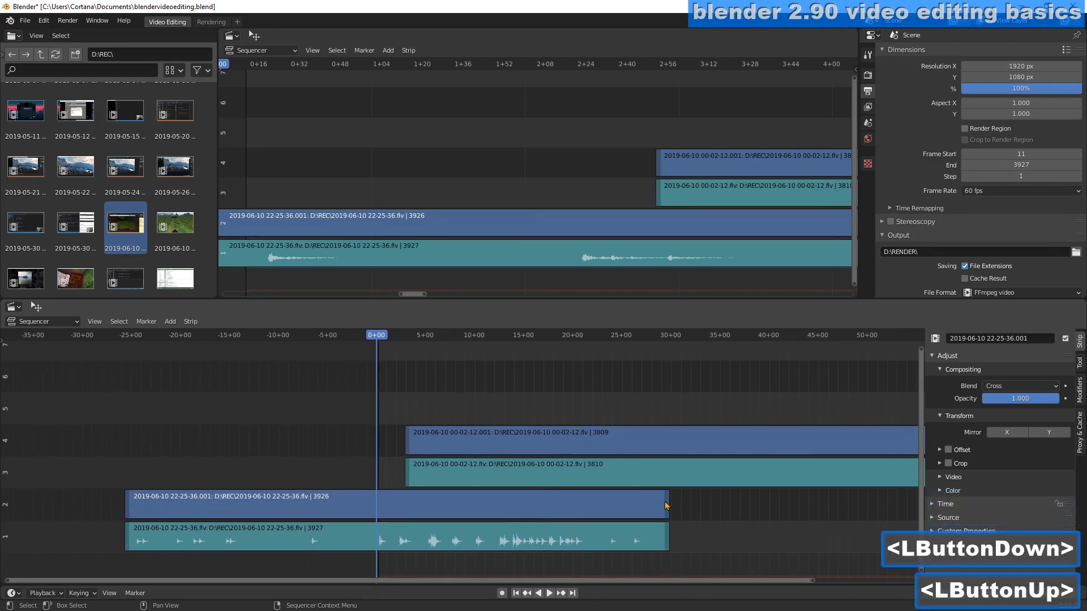
{"action": "key", "text": "ctrl"}
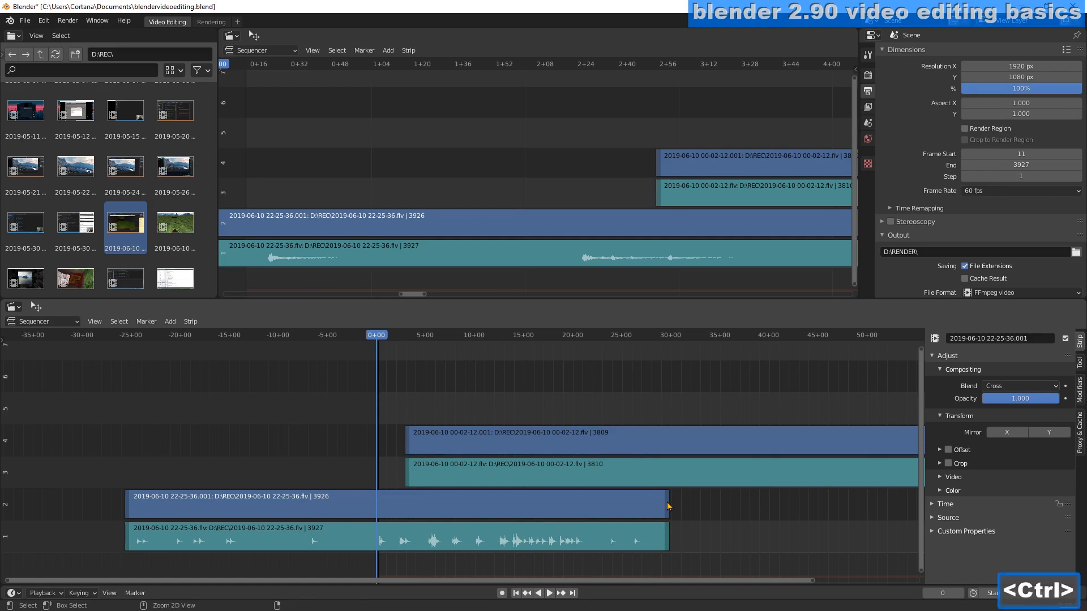
{"action": "left_click", "coordinate": [668, 506], "text": "ctrl"}
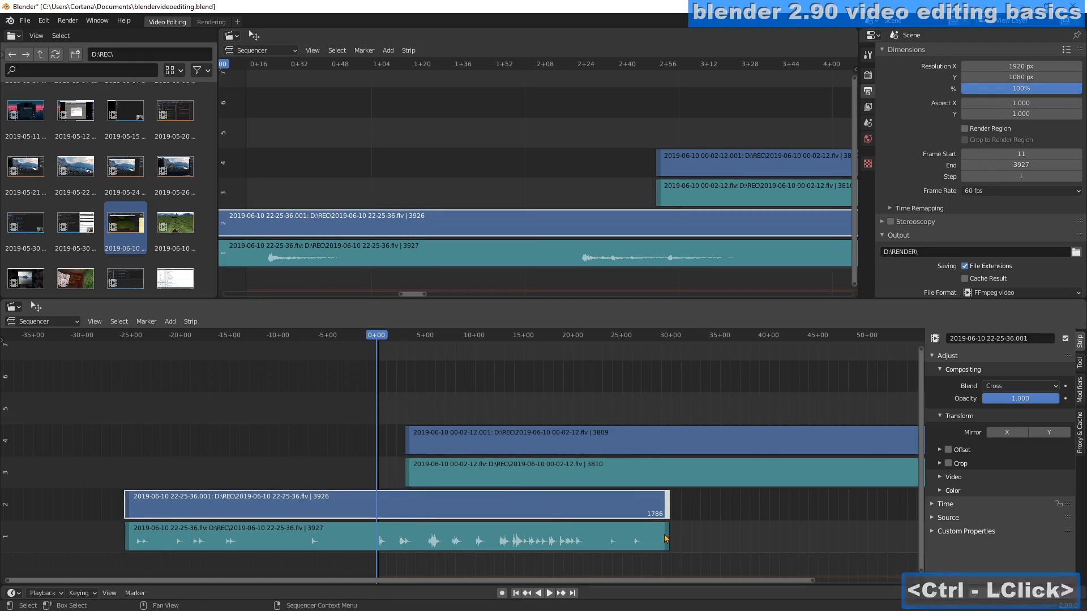
{"action": "left_click", "coordinate": [669, 514], "text": "ctrl"}
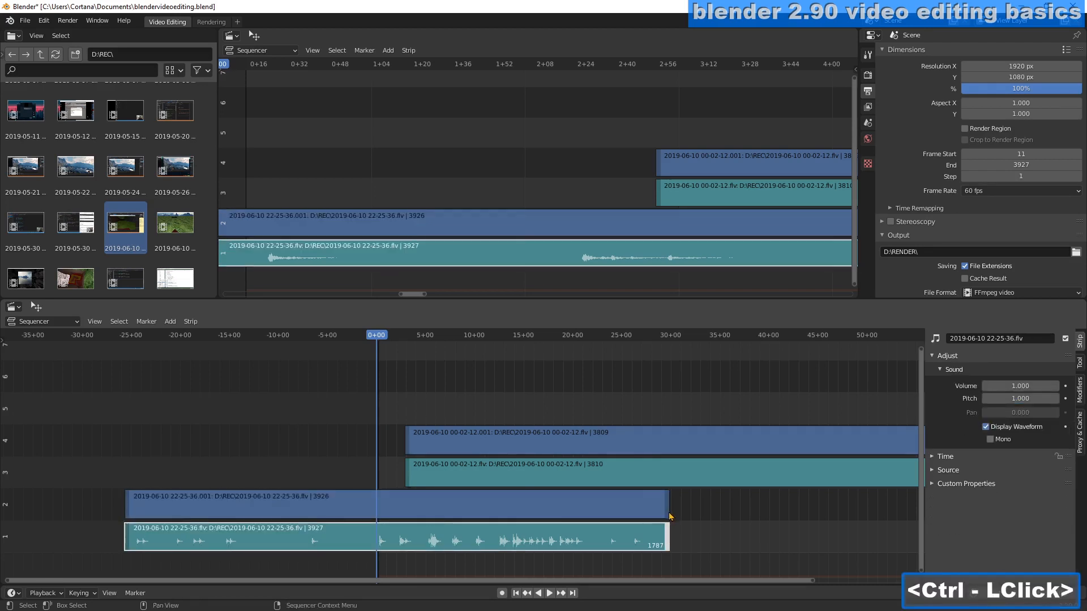
- Select the original clip's whole strips individually, and alternate between the end handles of its video and sound strips
{"action": "left_click", "coordinate": [640, 517]}
{"action": "left_click", "coordinate": [638, 541], "text": "ctrl"}
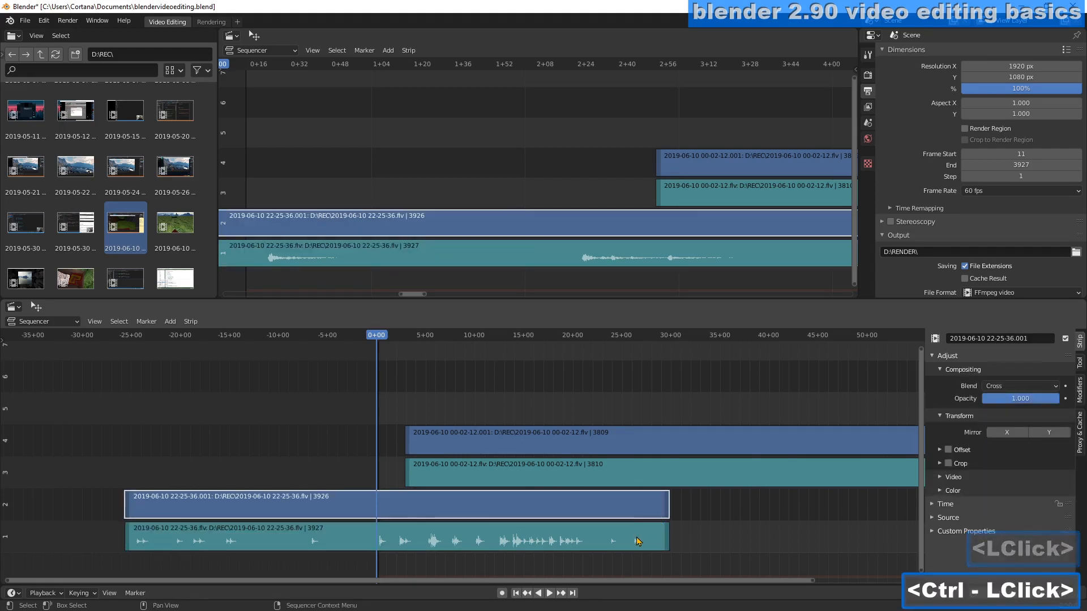
{"action": "left_click", "coordinate": [640, 541]}
{"action": "left_click", "coordinate": [669, 514], "text": "ctrl"}
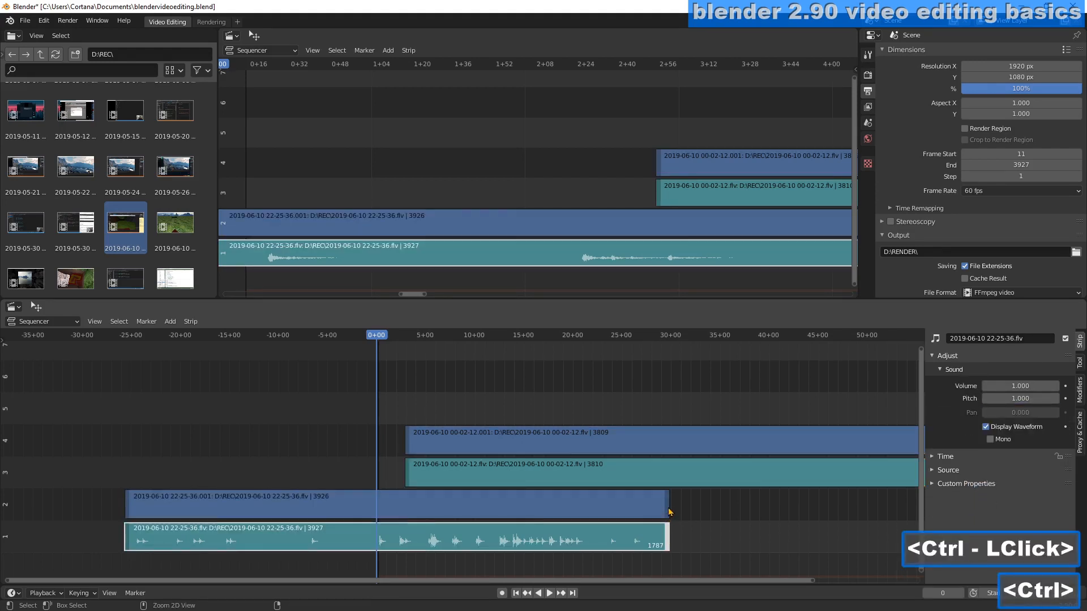
{"action": "left_click", "coordinate": [669, 512], "text": "ctrl"}
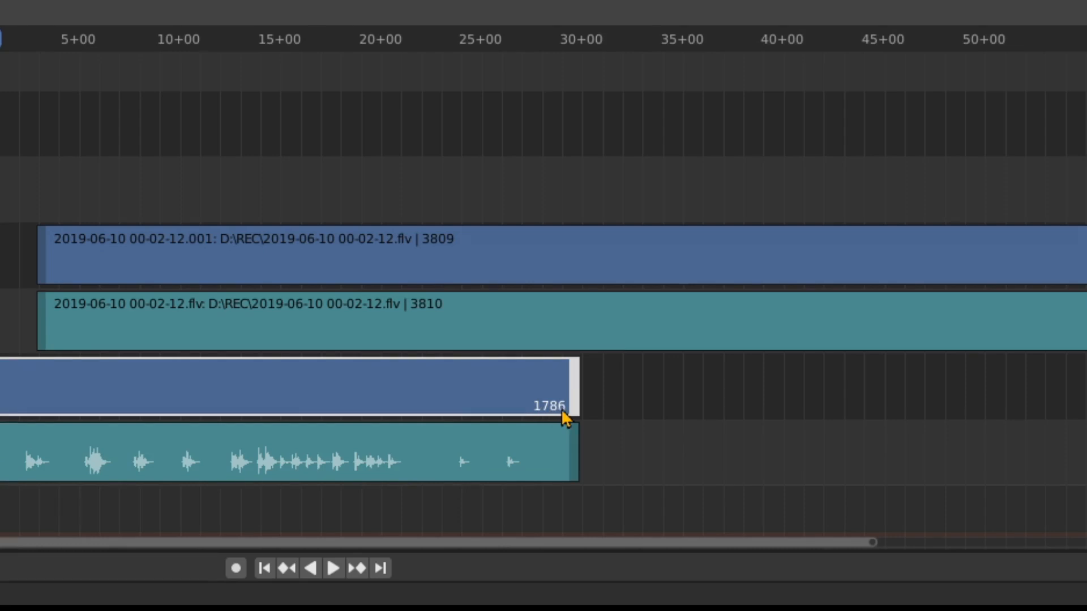
{"action": "left_click", "coordinate": [574, 449]}
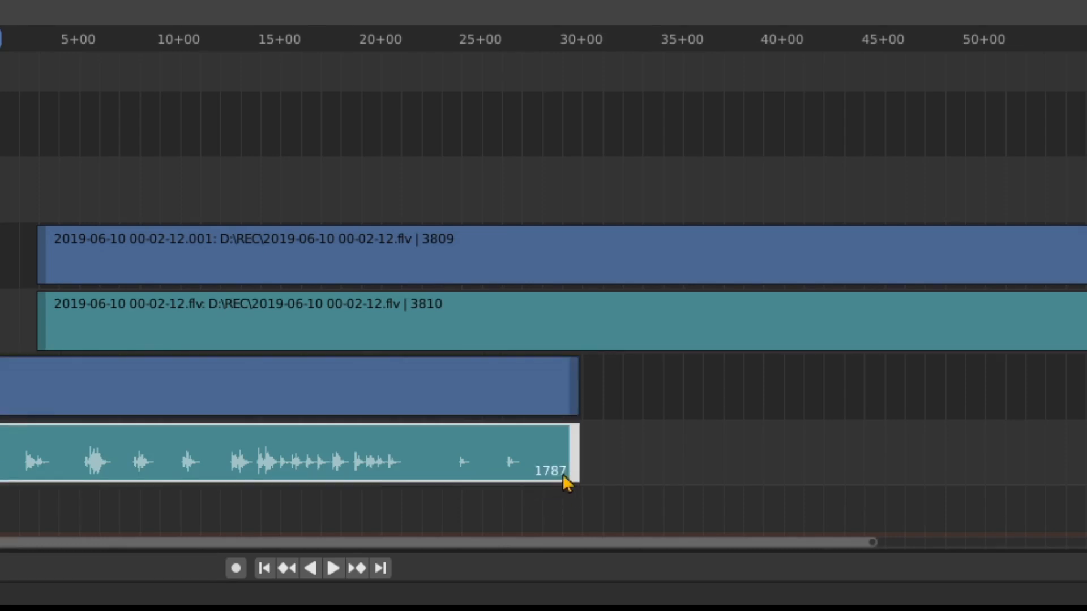
{"action": "left_click", "coordinate": [575, 403]}
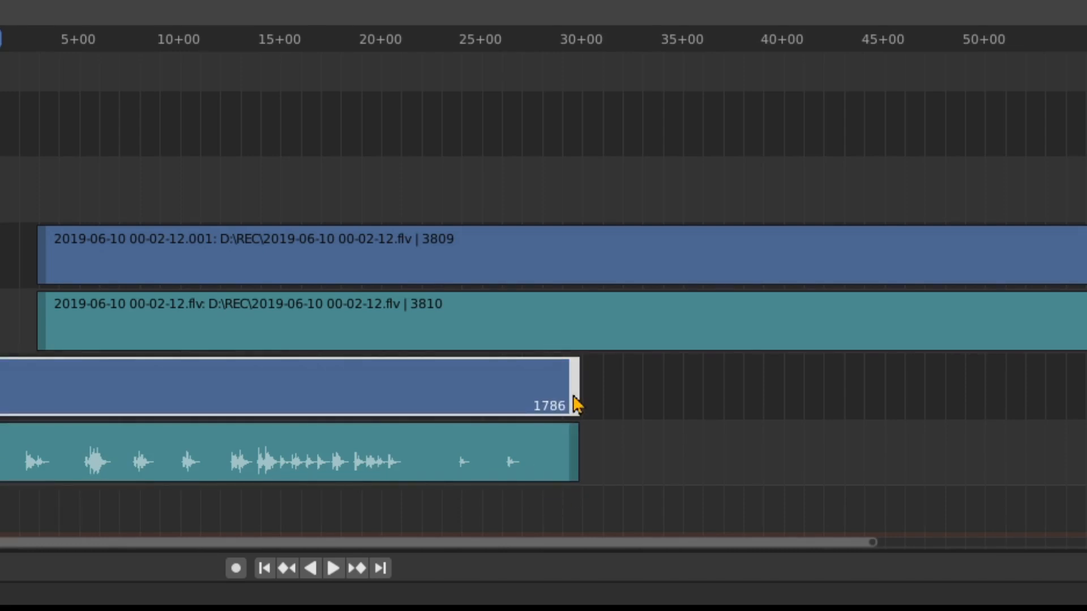
{"action": "left_click", "coordinate": [575, 403], "text": "ctrl"}
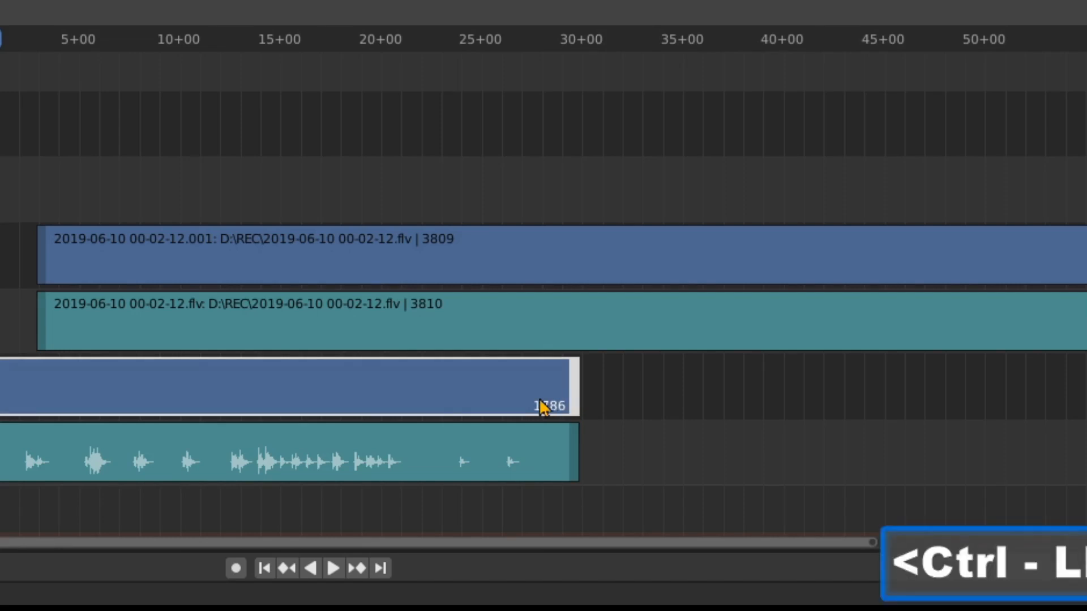
{"action": "key", "text": "ctrl+l"}
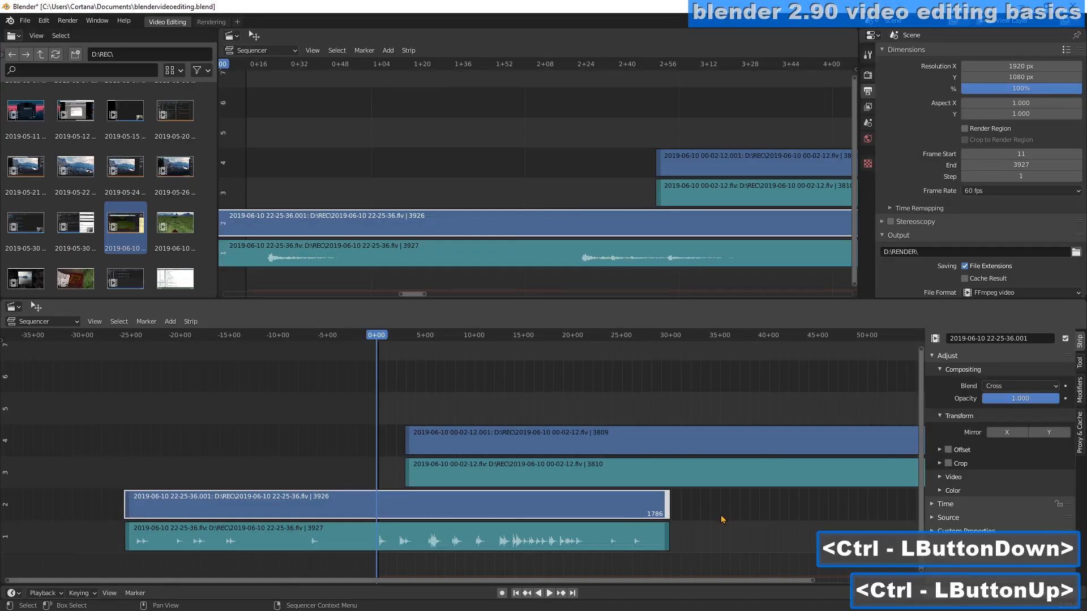
- Try to select the original clip's video and sound end handles together from a cleared selection, and deselect them
{"action": "left_click", "coordinate": [687, 411]}
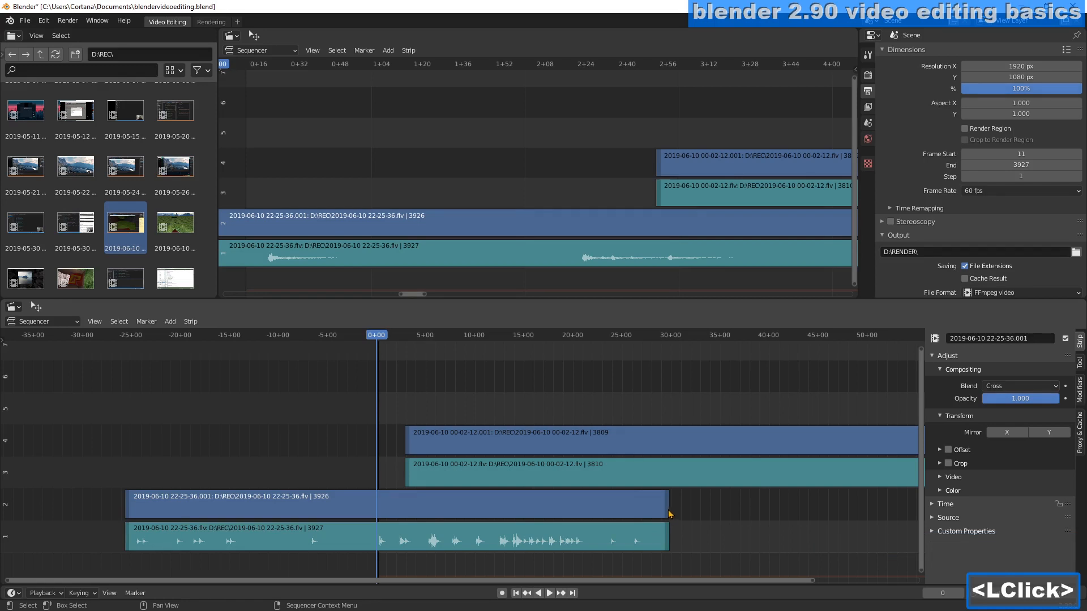
{"action": "key", "text": "ctrl"}
{"action": "left_click", "coordinate": [667, 512], "text": "ctrl"}
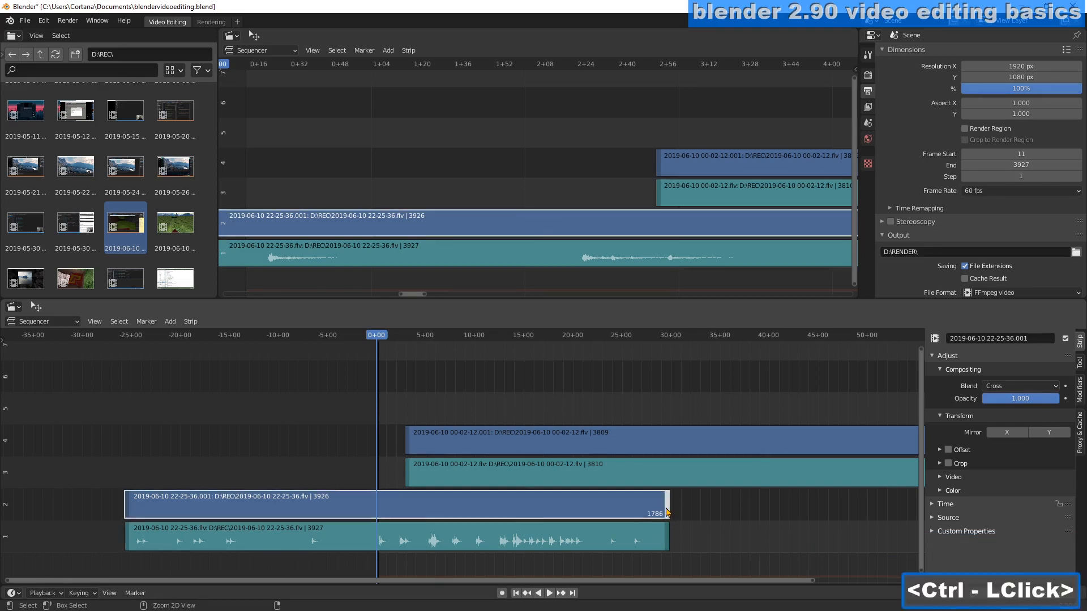
{"action": "left_click", "coordinate": [666, 536], "text": "ctrl"}
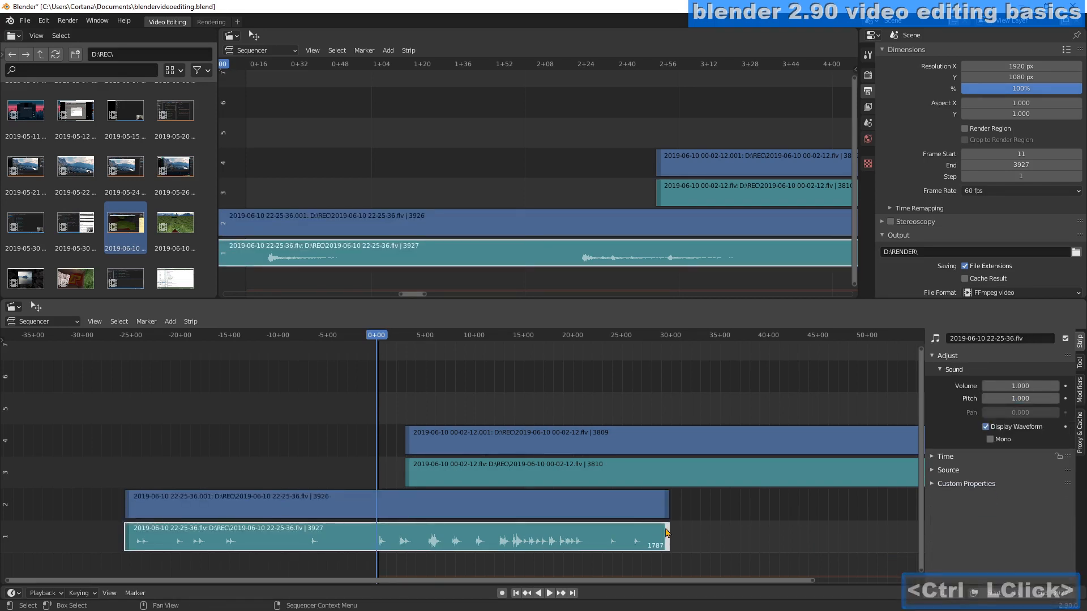
{"action": "left_click", "coordinate": [668, 539]}
{"action": "left_click", "coordinate": [668, 541]}
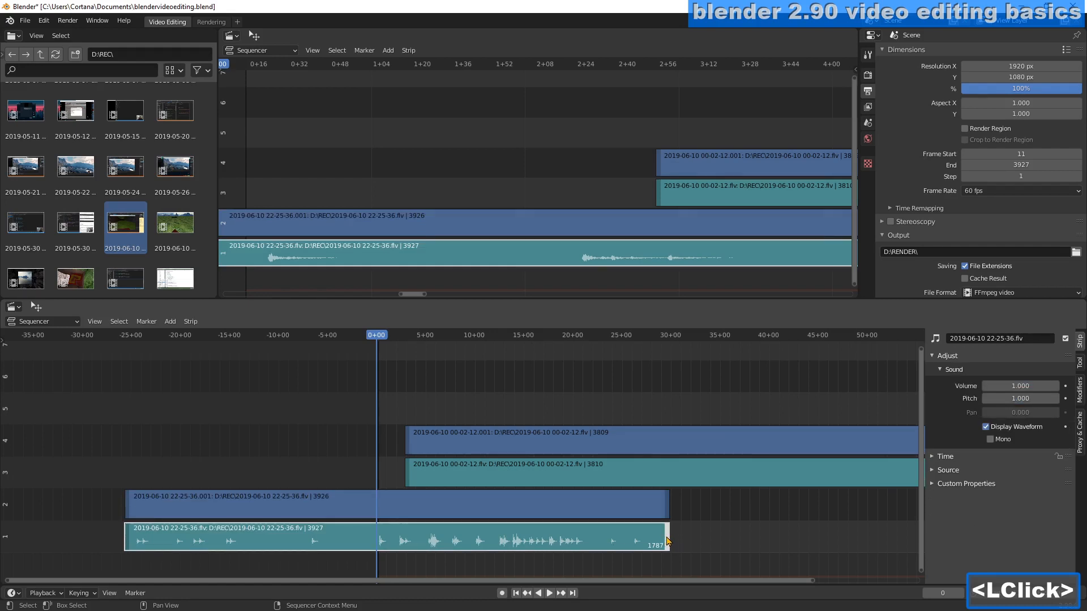
{"action": "mouse_move", "coordinate": [668, 540]}
{"action": "left_mouse_down"}
{"action": "mouse_move", "coordinate": [658, 537]}
{"action": "mouse_move", "coordinate": [672, 535]}
{"action": "left_mouse_up"}
{"action": "left_click", "coordinate": [691, 533]}
{"action": "left_click", "coordinate": [670, 516]}
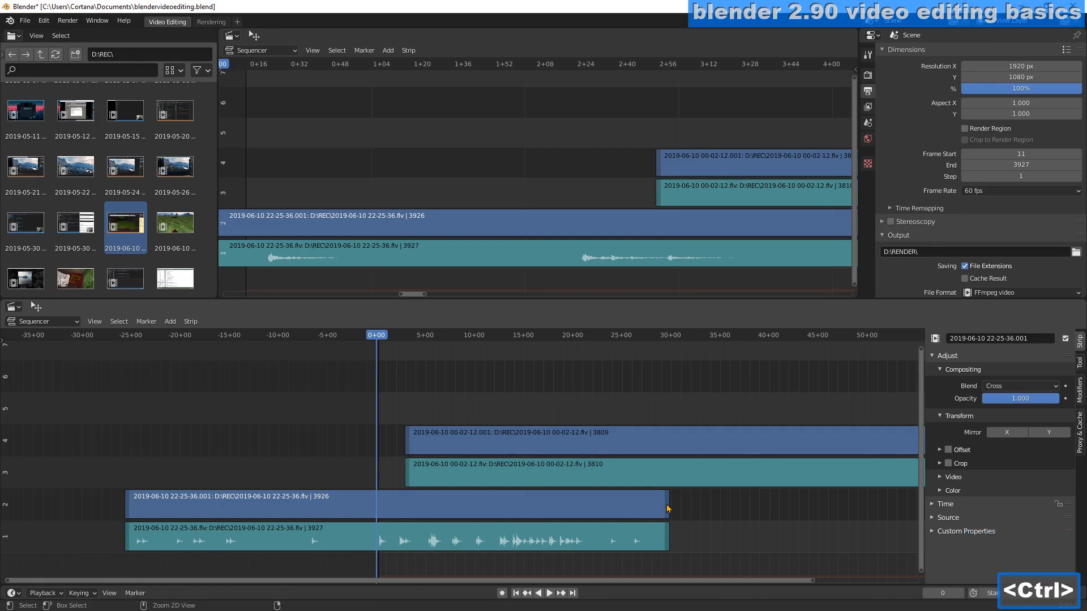
- Select the original clip's linked video and sound strips together, including the end handles of both
{"action": "left_click", "coordinate": [668, 508], "text": "ctrl"}
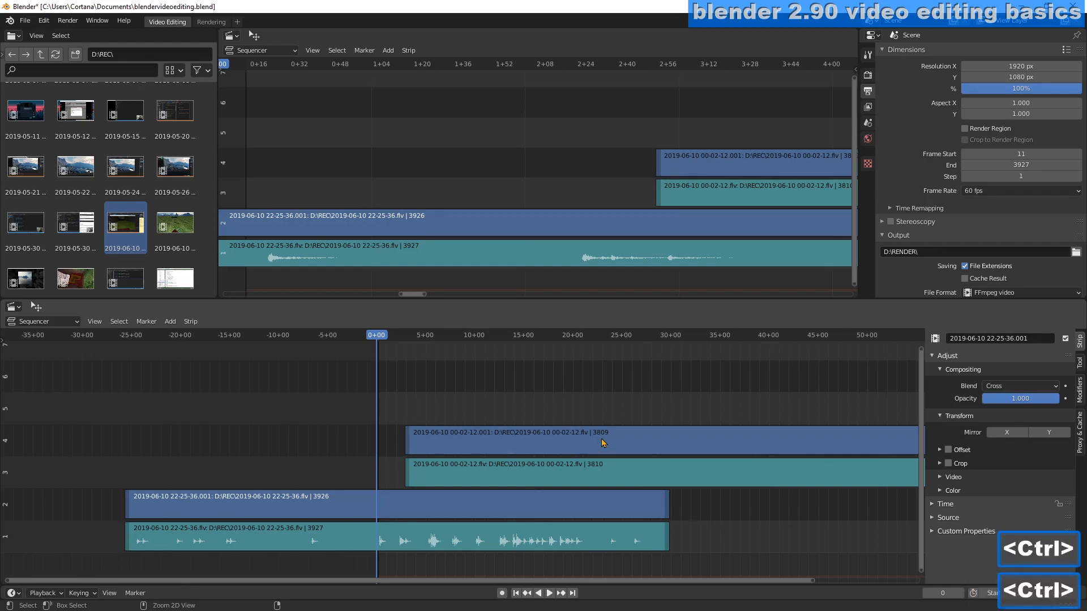
{"action": "left_click", "coordinate": [578, 503], "text": "ctrl"}
{"action": "left_click", "coordinate": [577, 503]}
{"action": "double_click", "coordinate": [531, 508], "text": "ctrl"}
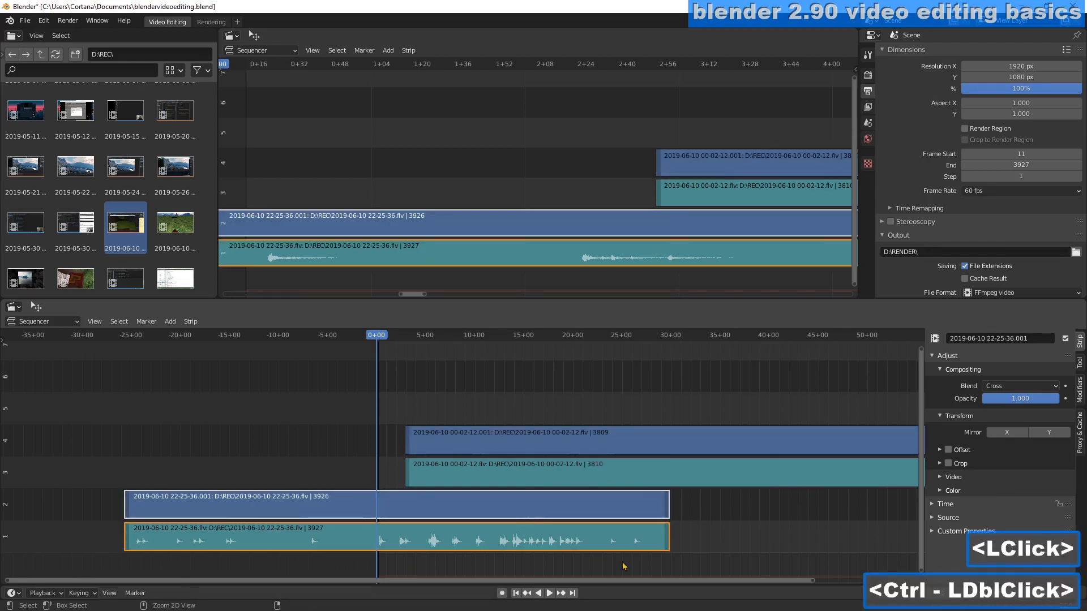
{"action": "left_click", "coordinate": [667, 504]}
{"action": "left_click", "coordinate": [667, 504], "text": "ctrl"}
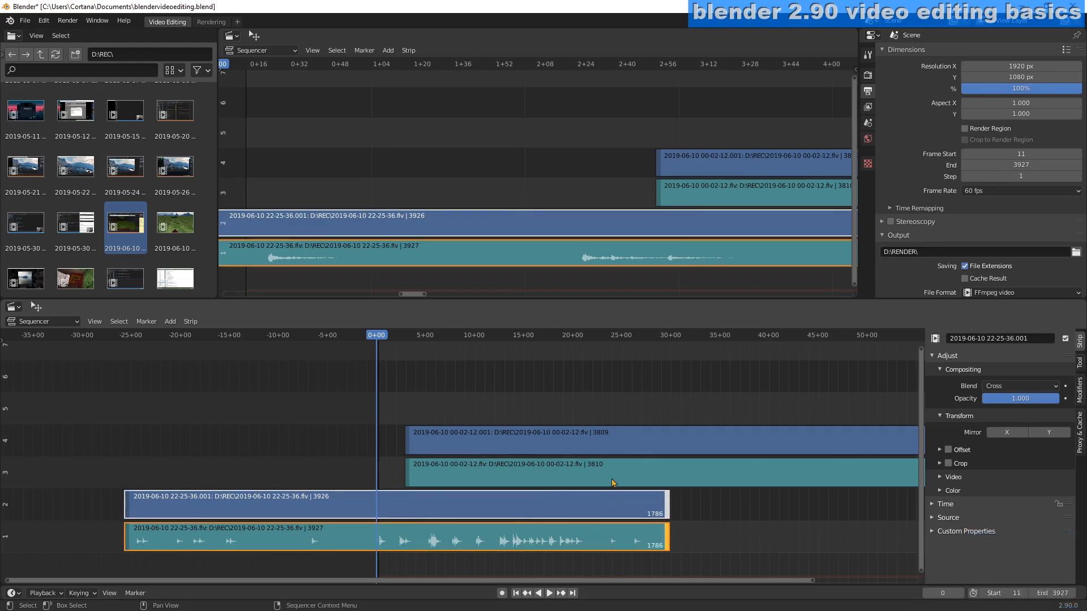
- Clear the selection, select the added clip's channel 4 video strip, and switch to the end handle of its channel 3 sound strip
{"action": "left_click", "coordinate": [728, 495]}
{"action": "double_click", "coordinate": [682, 448], "text": "ctrl"}
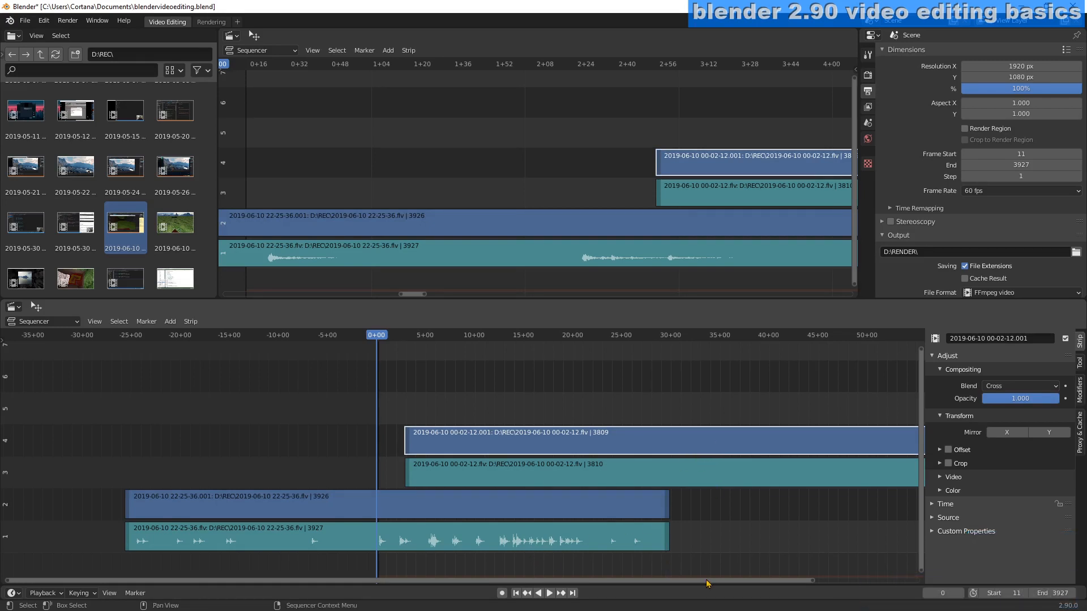
{"action": "left_click_drag", "start_coordinate": [707, 584], "coordinate": [835, 460]}
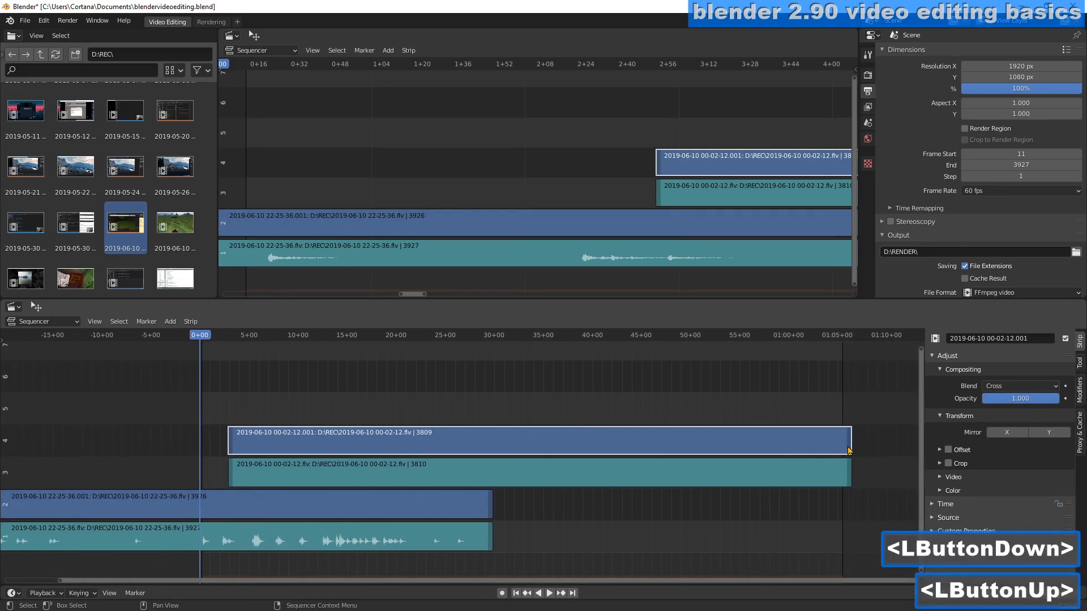
{"action": "left_click", "coordinate": [849, 472], "text": "ctrl"}
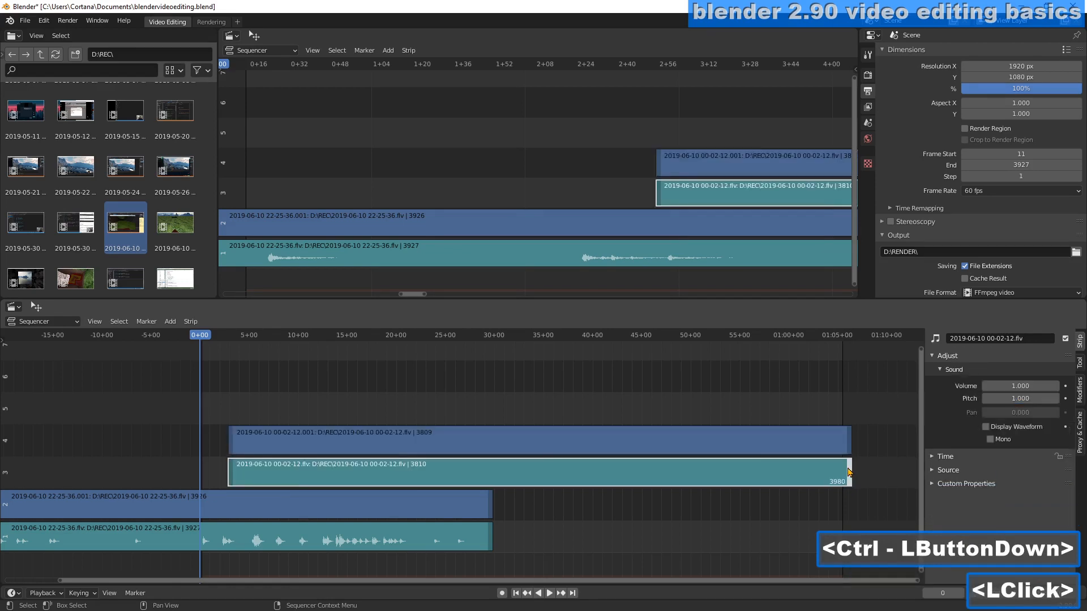
- Alternate between the added clip's video and sound end handles, and trim the channel 3 sound strip's end to frame 3979
{"action": "left_click", "coordinate": [849, 447]}
{"action": "left_click", "coordinate": [850, 472]}
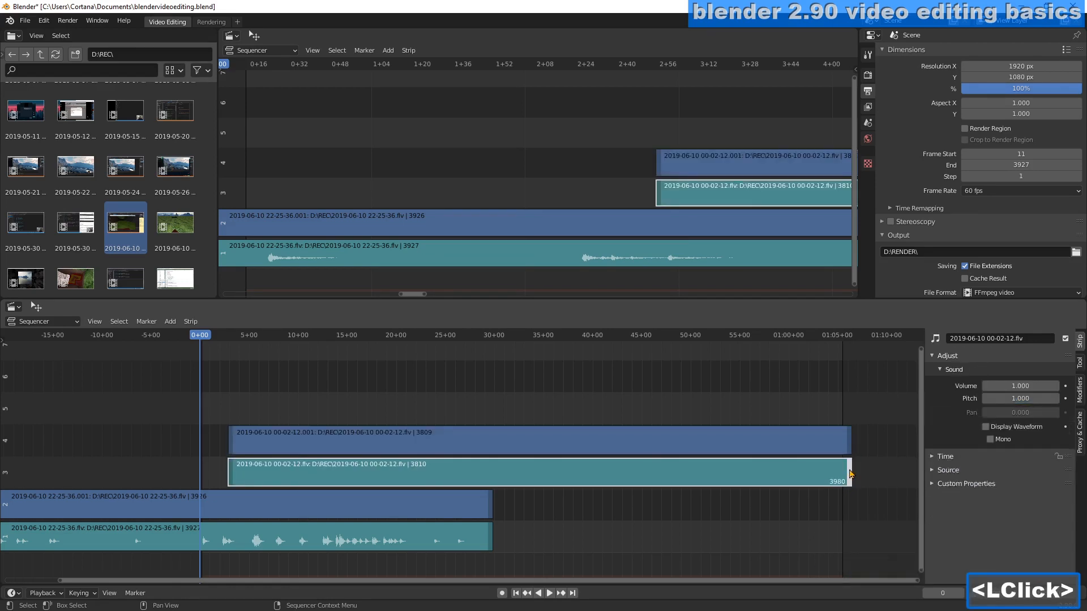
{"action": "left_click", "coordinate": [850, 473], "text": "ctrl"}
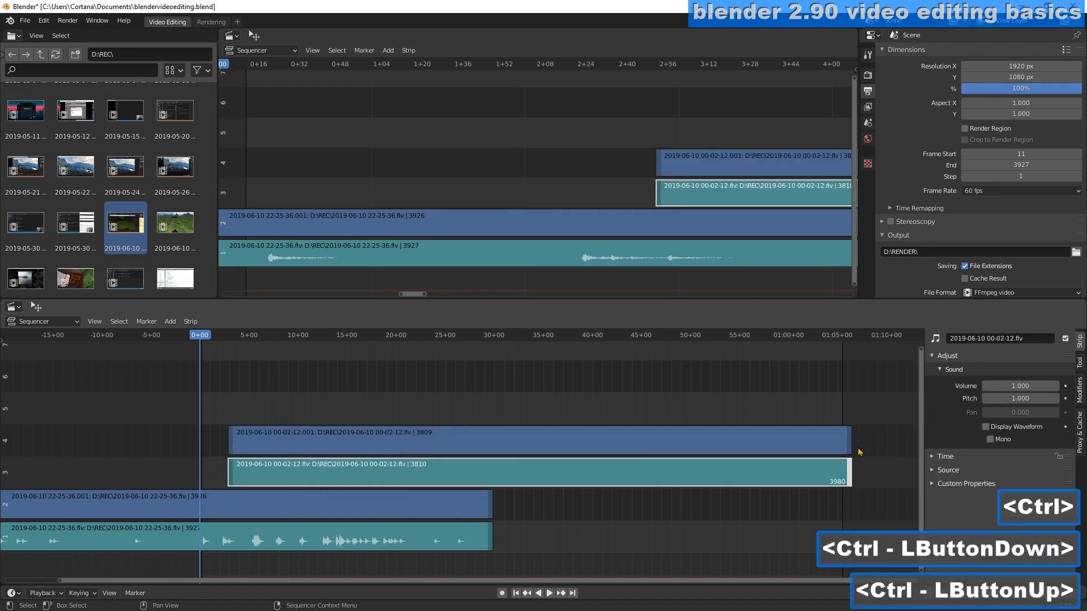
{"action": "left_click_drag", "start_coordinate": [850, 475], "coordinate": [841, 454], "text": "ctrl"}
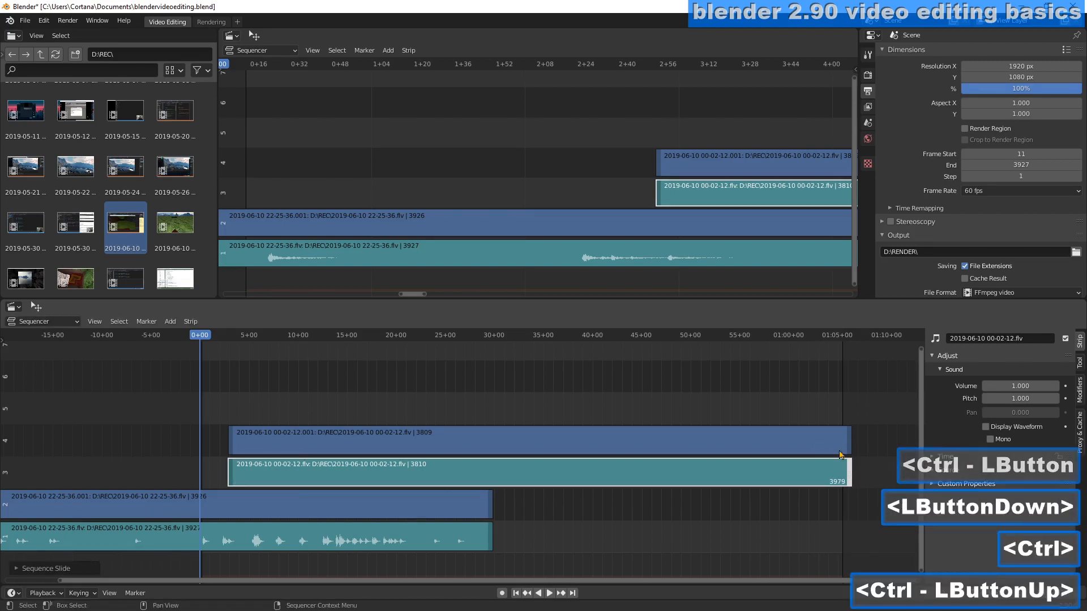
- Select the added clip's linked video and sound strips together, and move them up one channel and about 5 seconds later
{"action": "left_click", "coordinate": [678, 448], "text": "ctrl"}
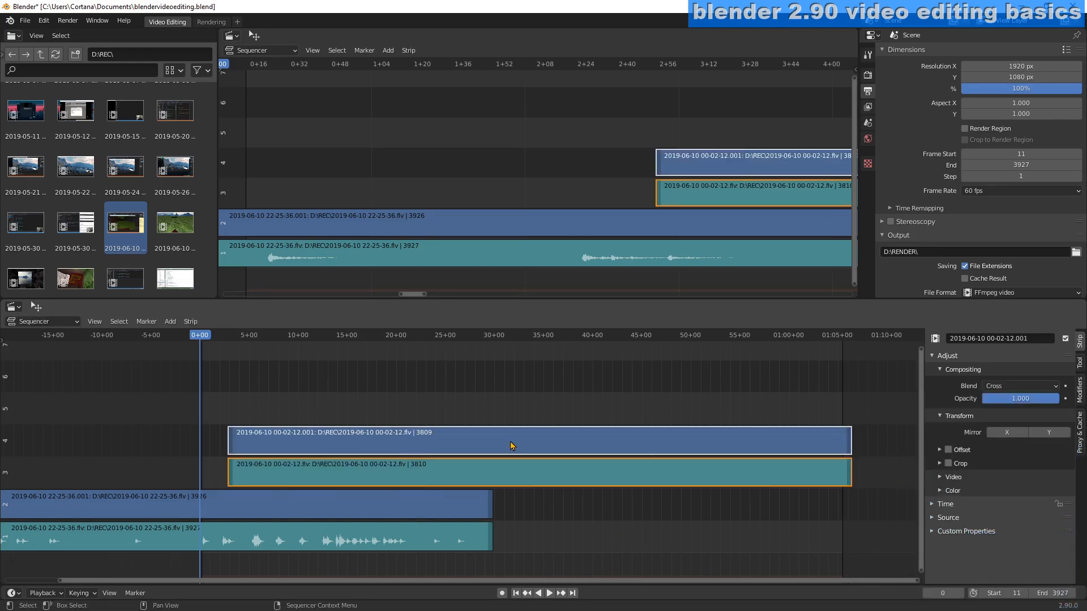
{"action": "left_click_drag", "start_coordinate": [509, 441], "coordinate": [554, 412], "text": "ctrl"}
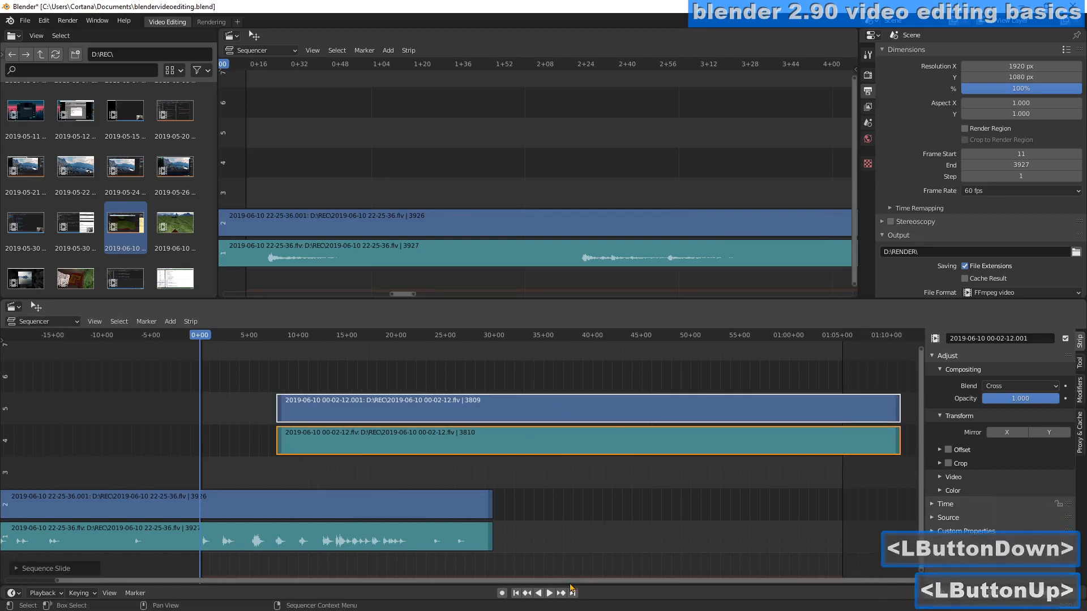
- Trim the ends of the original clip's linked video and sound strips together to frame 1353, and clear the selection
{"action": "left_click_drag", "start_coordinate": [567, 581], "coordinate": [416, 585]}
{"action": "left_click", "coordinate": [691, 546]}
{"action": "left_click", "coordinate": [554, 502], "text": "ctrl"}
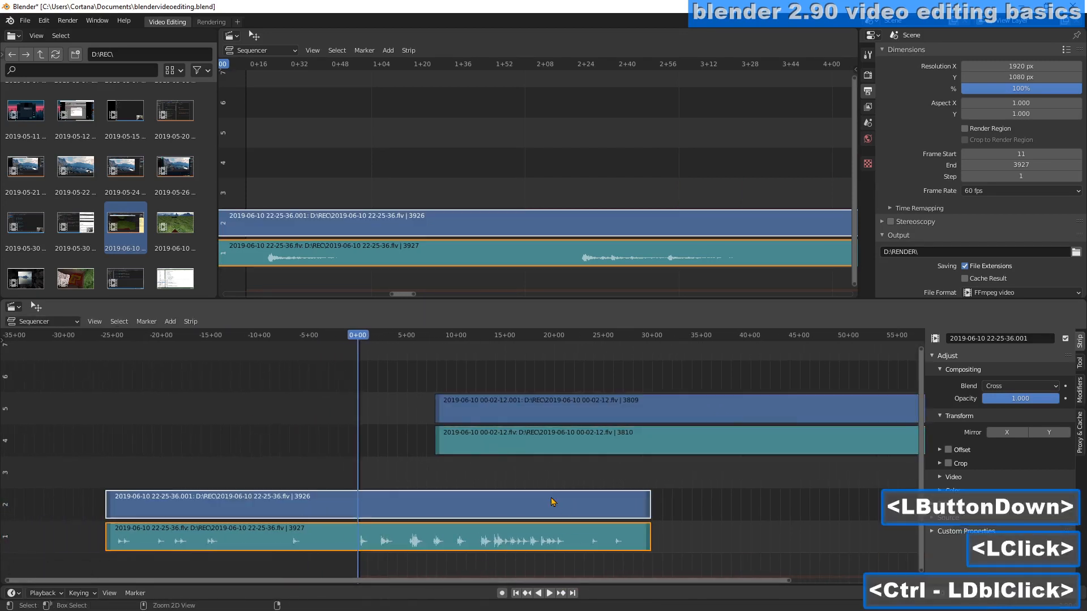
{"action": "left_click", "coordinate": [655, 535]}
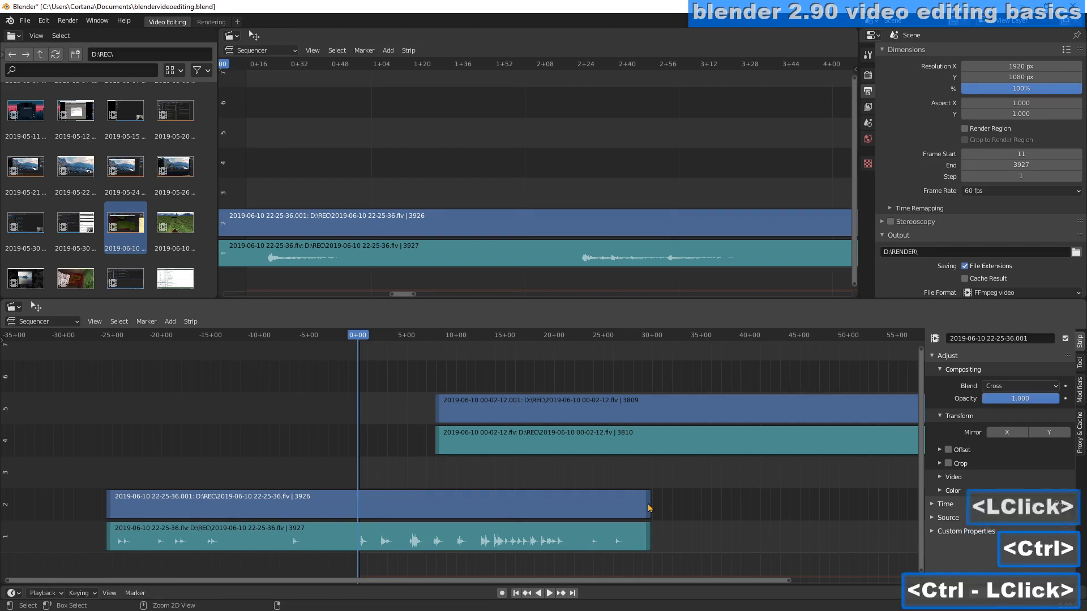
{"action": "left_click", "coordinate": [650, 508], "text": "ctrl"}
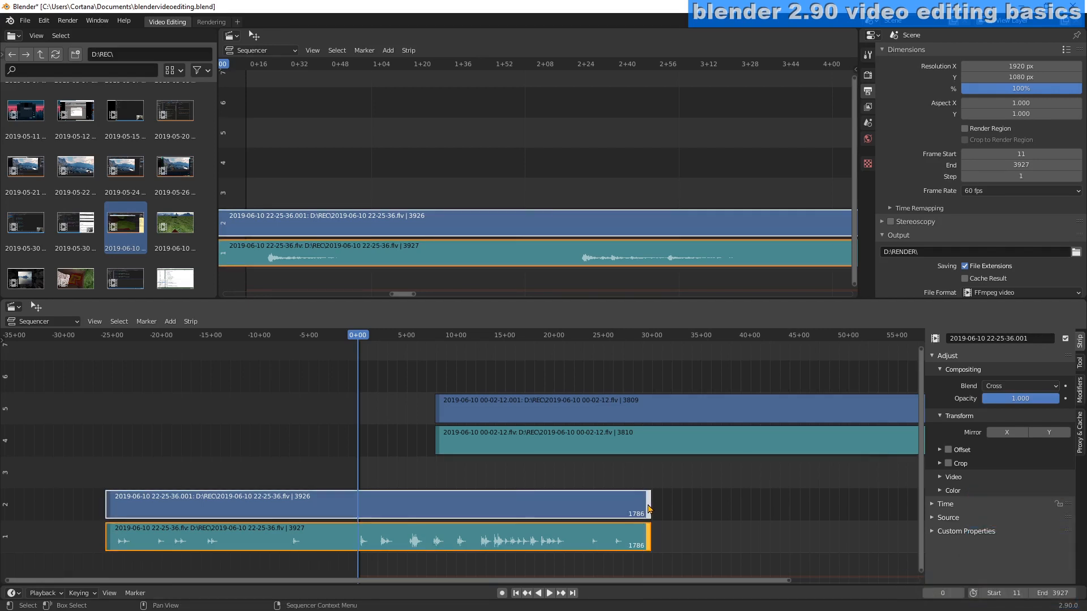
{"action": "left_click_drag", "start_coordinate": [649, 508], "coordinate": [578, 507]}
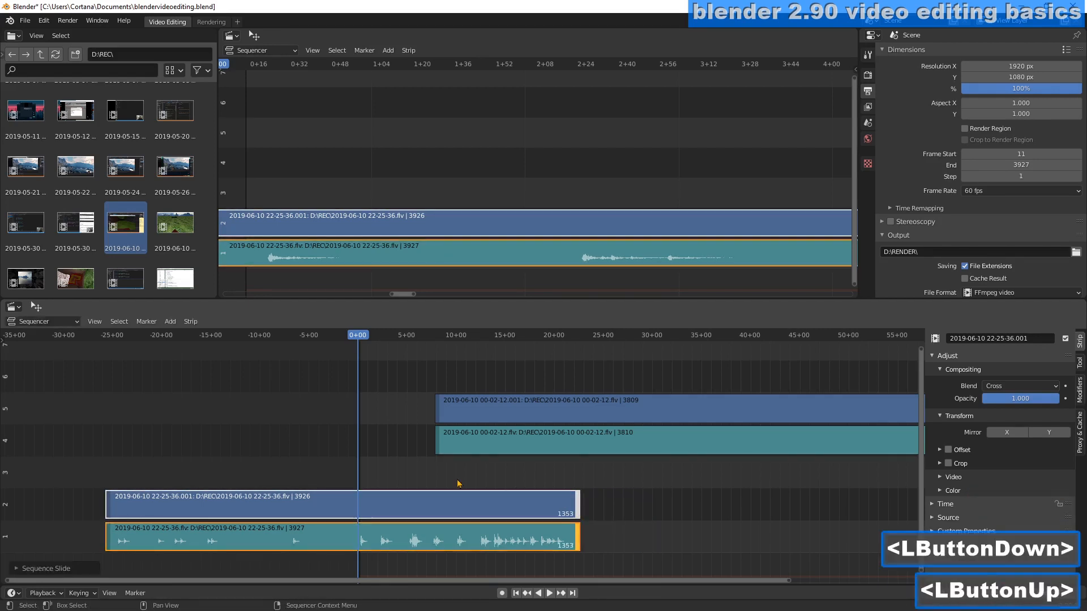
{"action": "left_click", "coordinate": [299, 466]}
{"action": "left_click_drag", "start_coordinate": [344, 338], "coordinate": [292, 339]}
{"action": "left_click", "coordinate": [256, 338]}
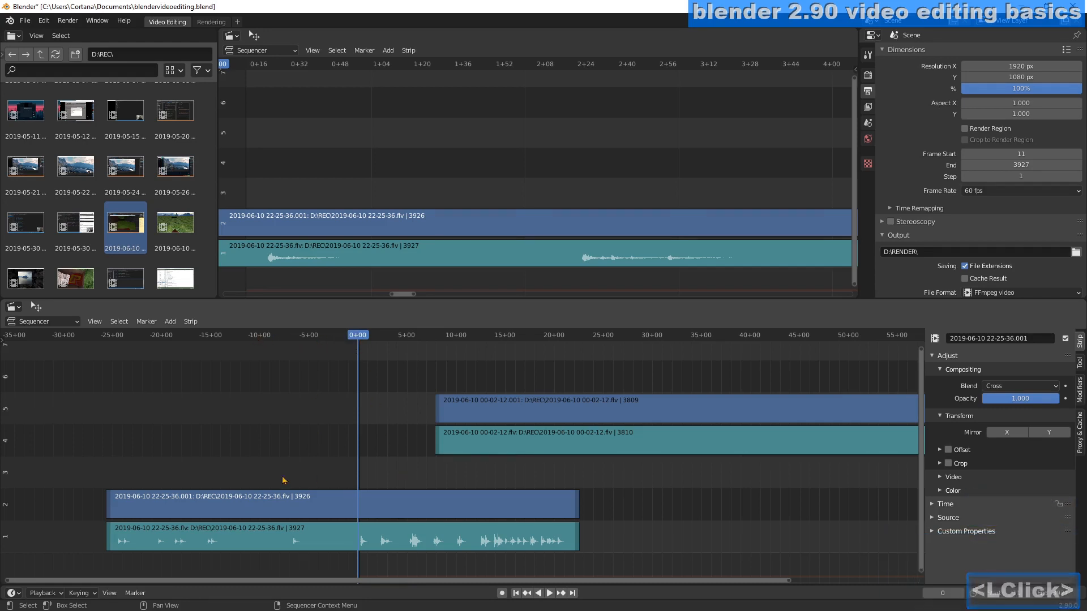
{"action": "double_click", "coordinate": [188, 335]}
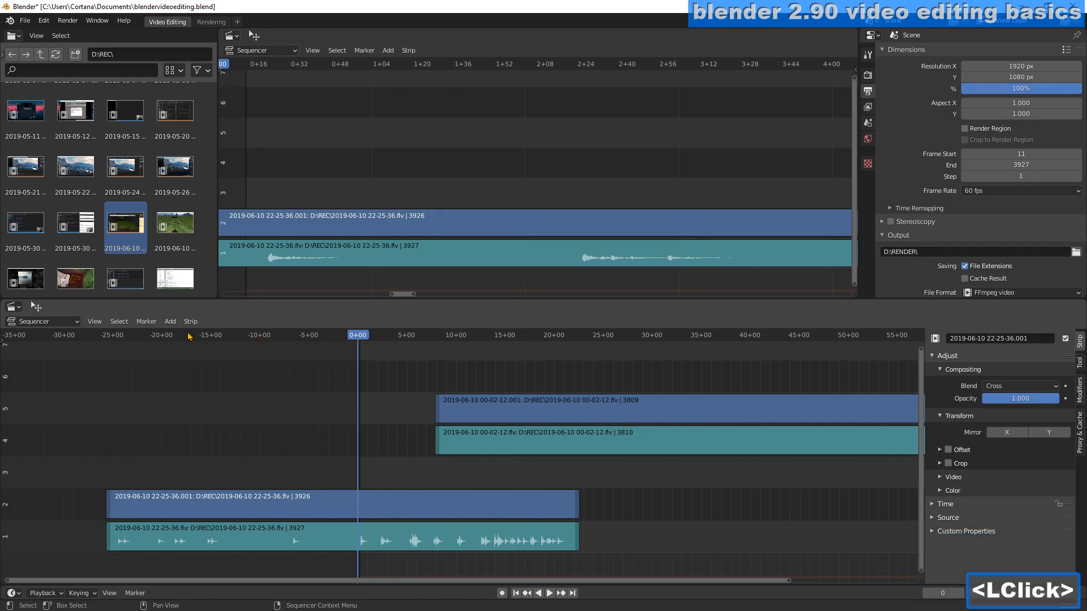
{"action": "left_click", "coordinate": [191, 337]}
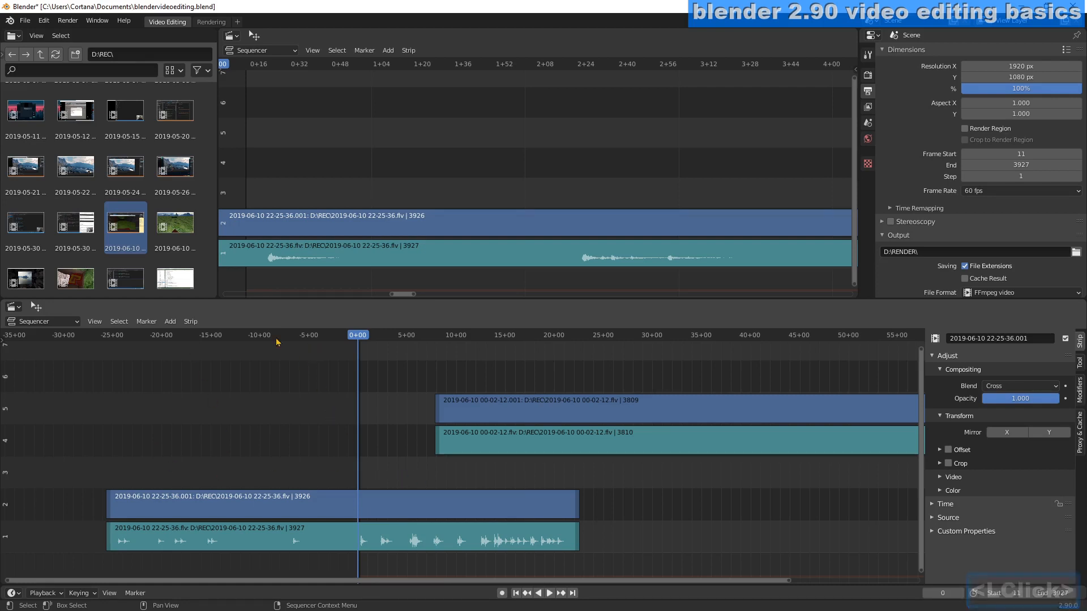
- Move the original clip's video and sound strips to start just after 0+00, and the added clip's strips to start at about 37 seconds
{"action": "left_click_drag", "start_coordinate": [77, 461], "coordinate": [282, 566]}
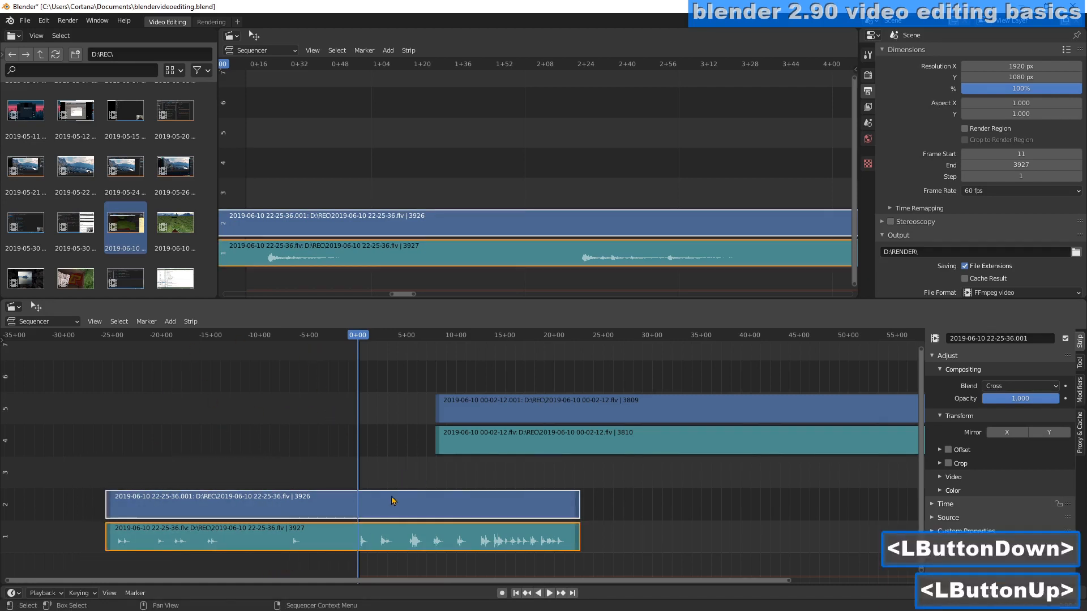
{"action": "left_click_drag", "start_coordinate": [393, 500], "coordinate": [649, 500]}
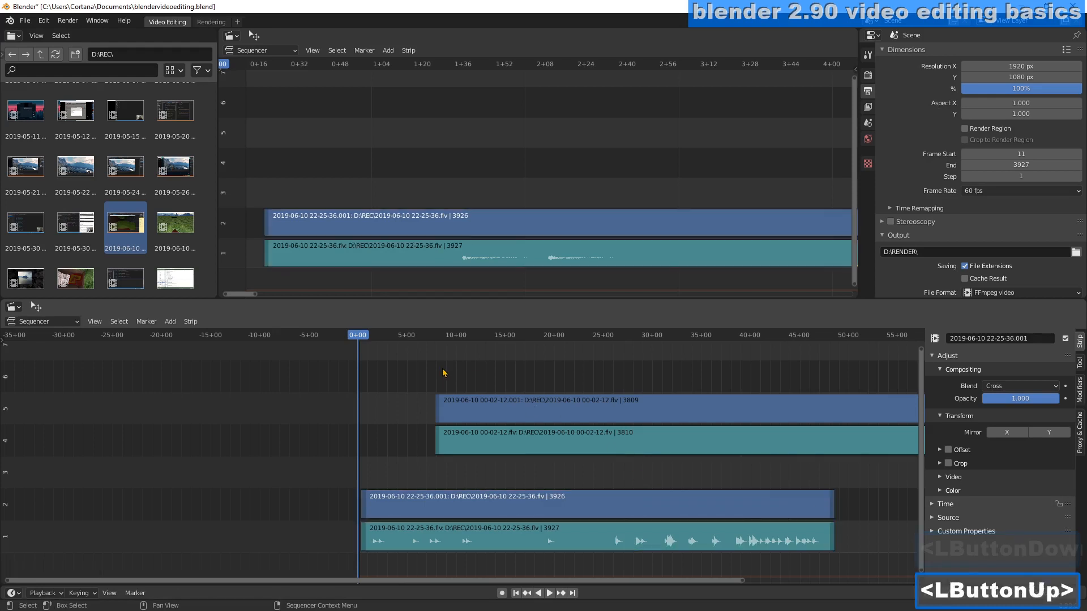
{"action": "left_click_drag", "start_coordinate": [445, 372], "coordinate": [396, 447]}
{"action": "left_click_drag", "start_coordinate": [607, 408], "coordinate": [895, 408]}
{"action": "left_click", "coordinate": [509, 390]}
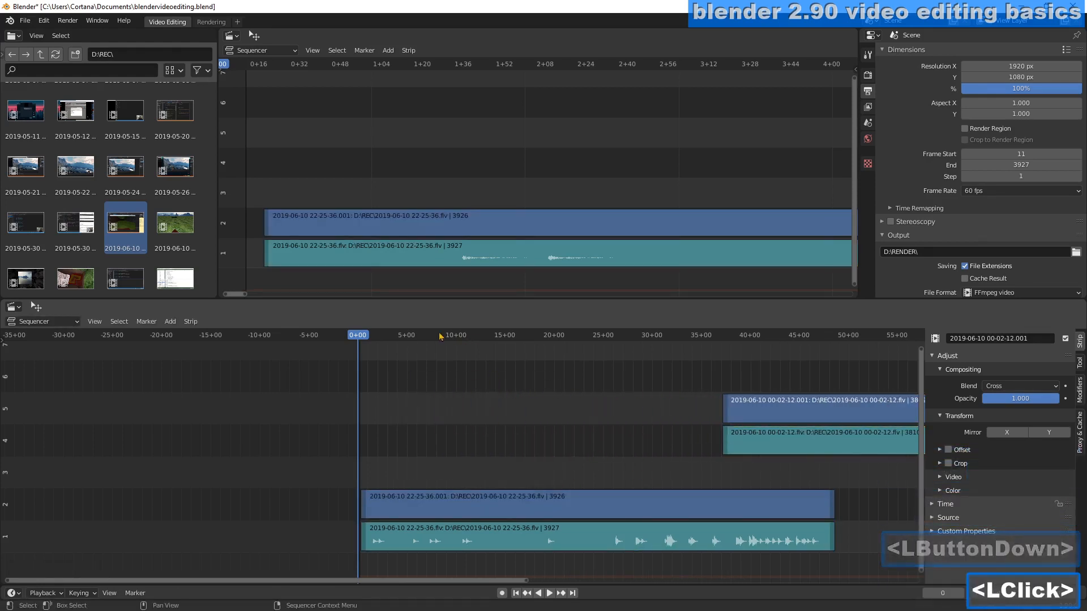
- Place the playhead at 12+58, select the original clip's linked strips, and view the operations offered for them
{"action": "left_click_drag", "start_coordinate": [413, 335], "coordinate": [485, 335]}
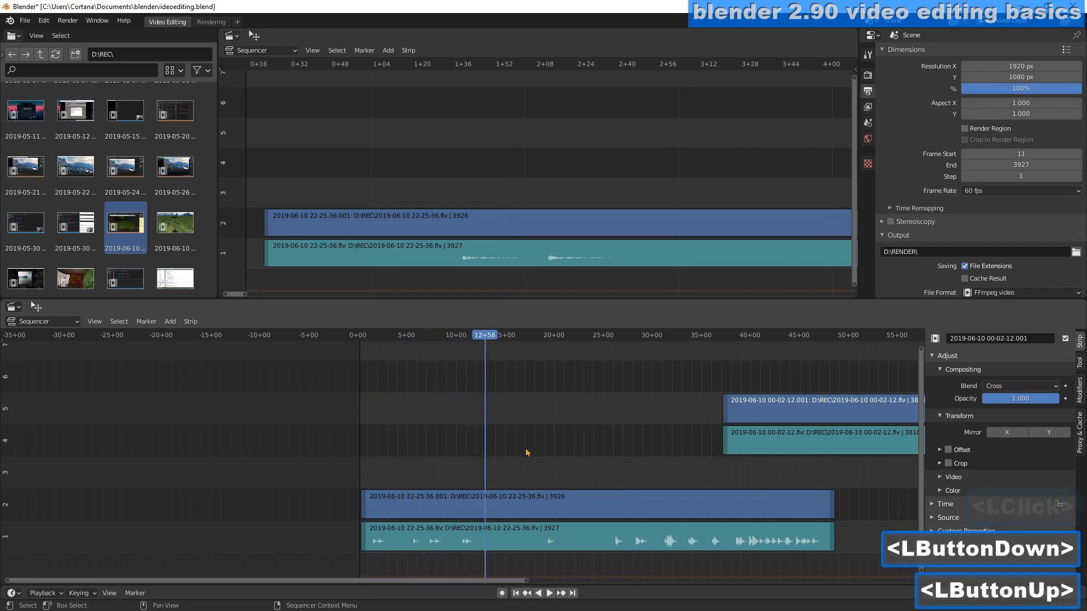
{"action": "left_click", "coordinate": [495, 507], "text": "ctrl"}
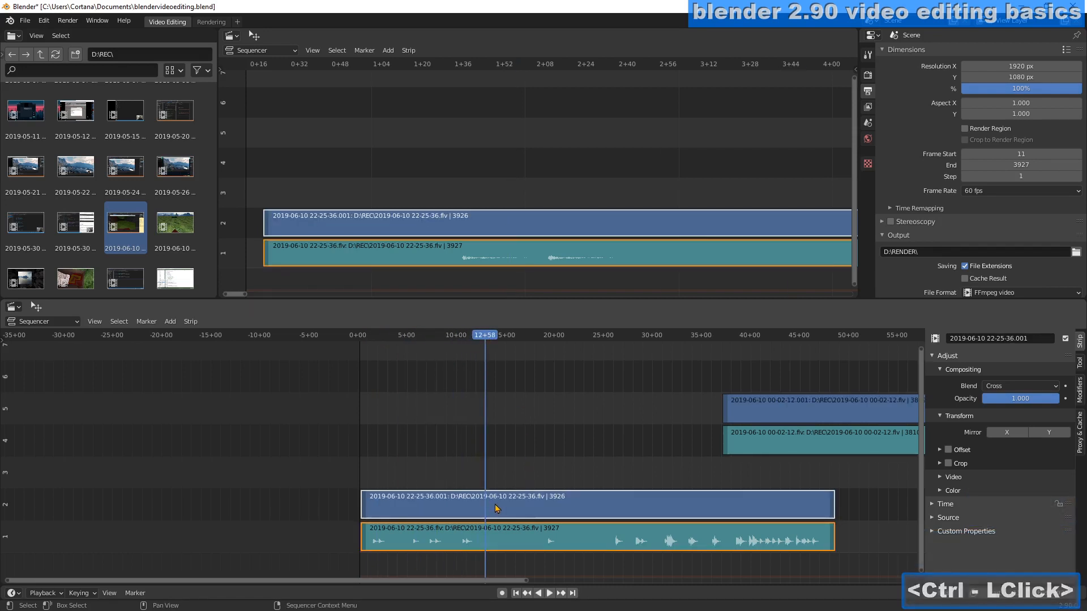
{"action": "right_click", "coordinate": [484, 507]}
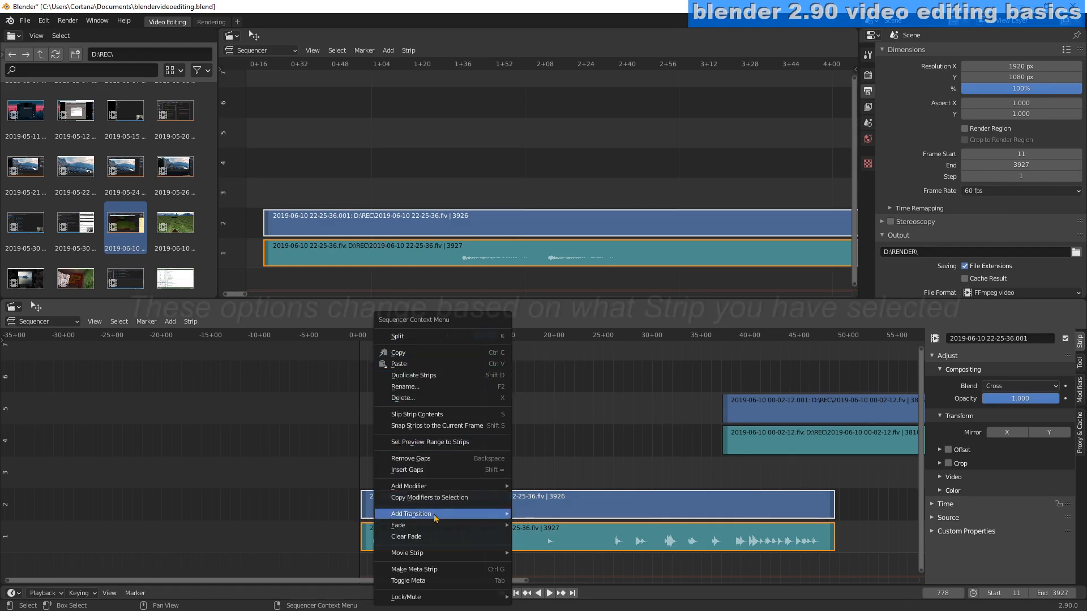
{"action": "mouse_move", "coordinate": [435, 519]}
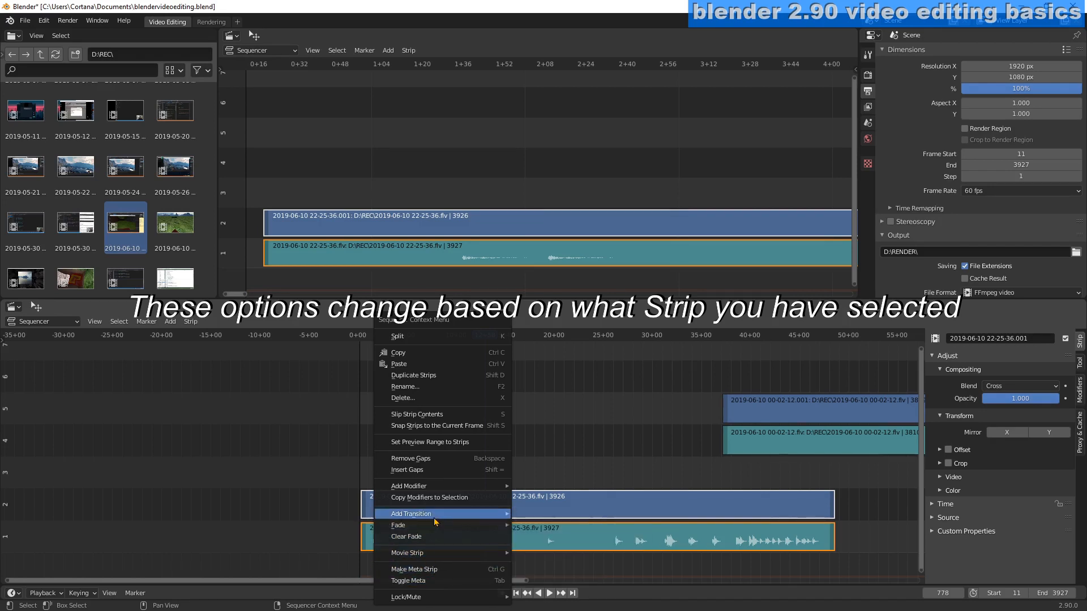
{"action": "left_click", "coordinate": [565, 450]}
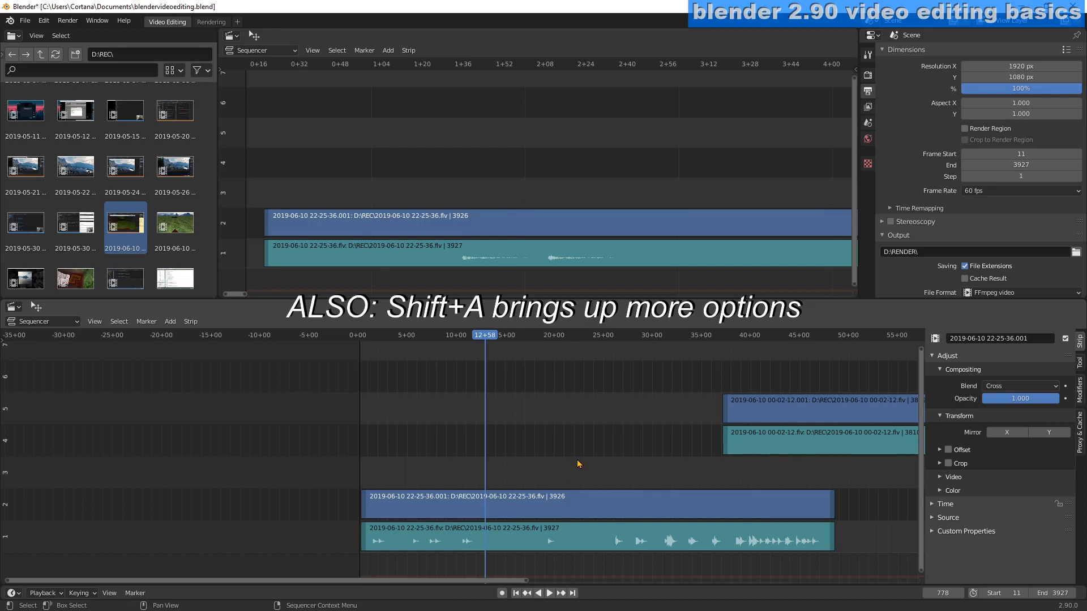
- Split the original clip's linked video and sound strips at the playhead, and move the second section about 3 seconds later
{"action": "left_click", "coordinate": [513, 506], "text": "ctrl"}
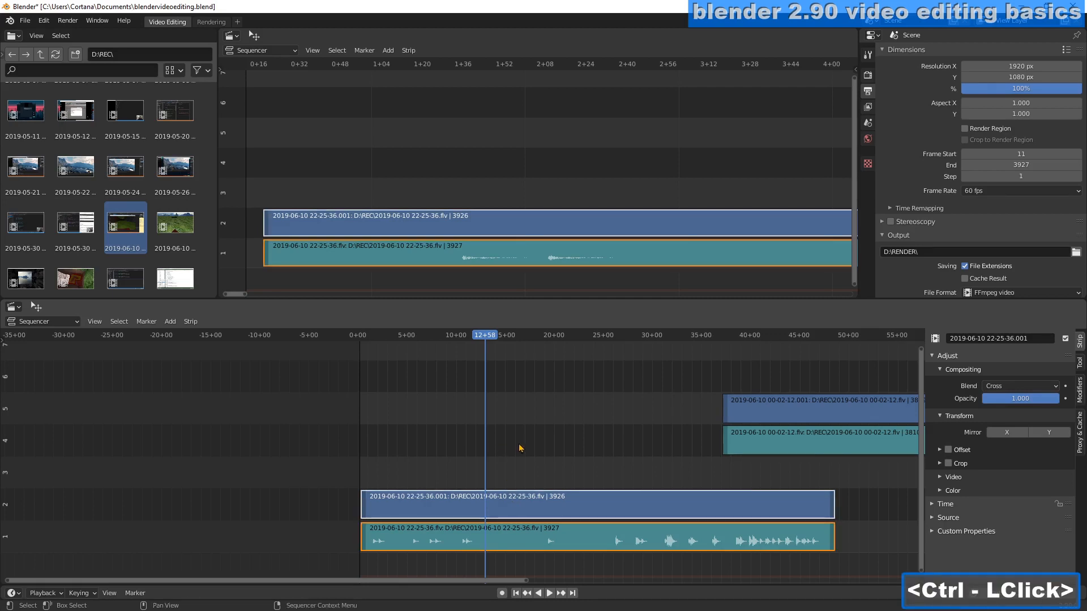
{"action": "key", "text": "k"}
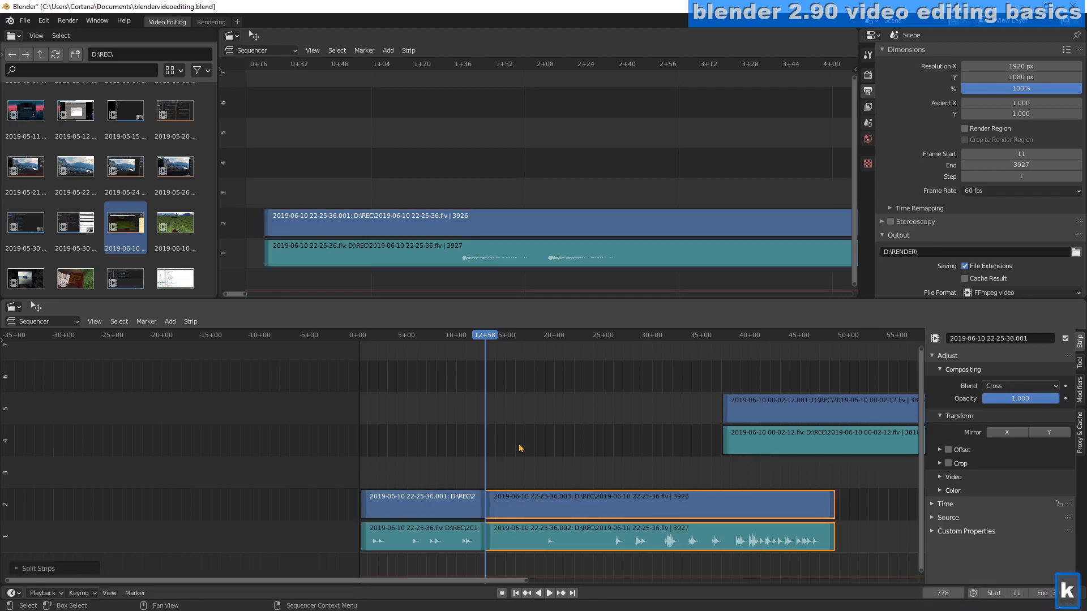
{"action": "left_click", "coordinate": [547, 461]}
{"action": "left_click_drag", "start_coordinate": [575, 453], "coordinate": [656, 573]}
{"action": "left_click_drag", "start_coordinate": [637, 505], "coordinate": [667, 505]}
{"action": "left_click", "coordinate": [464, 486]}
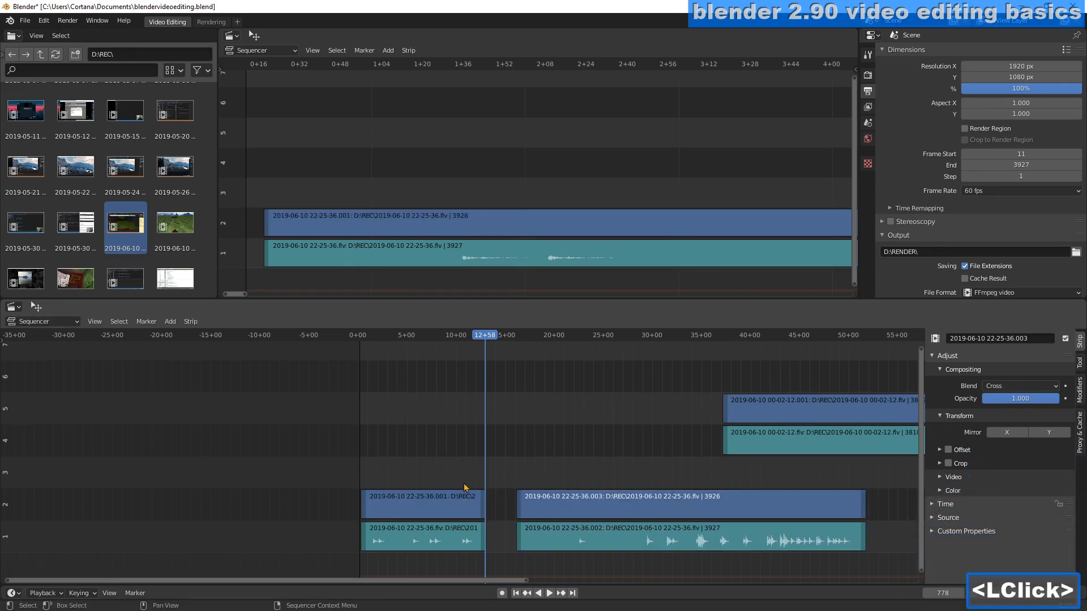
- Trim the end of the first section's video and sound strips together to frame 524
{"action": "left_click", "coordinate": [484, 501], "text": "ctrl"}
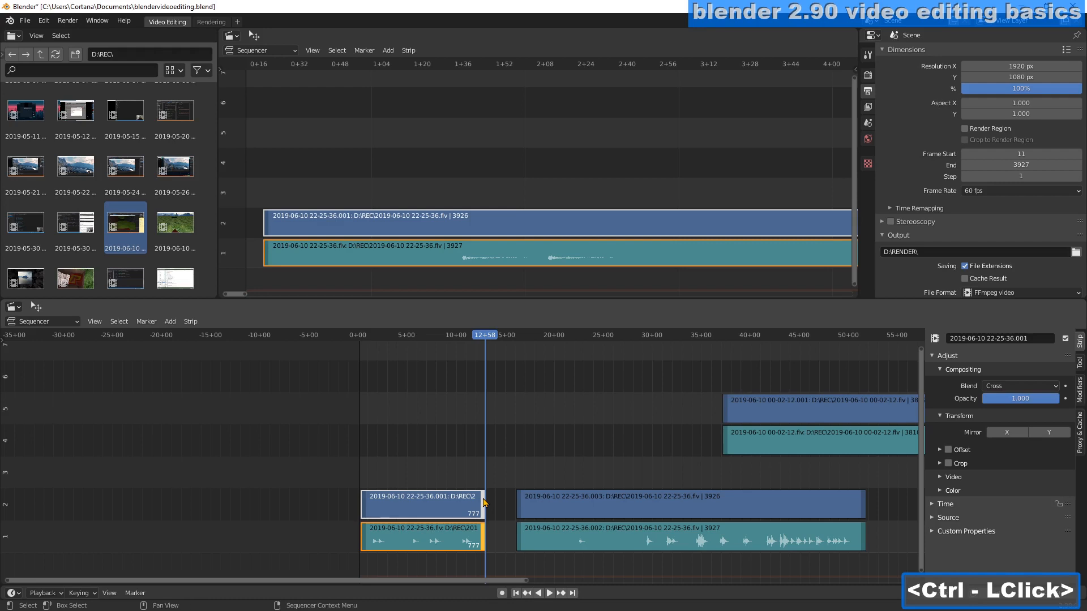
{"action": "left_click_drag", "start_coordinate": [485, 503], "coordinate": [444, 505]}
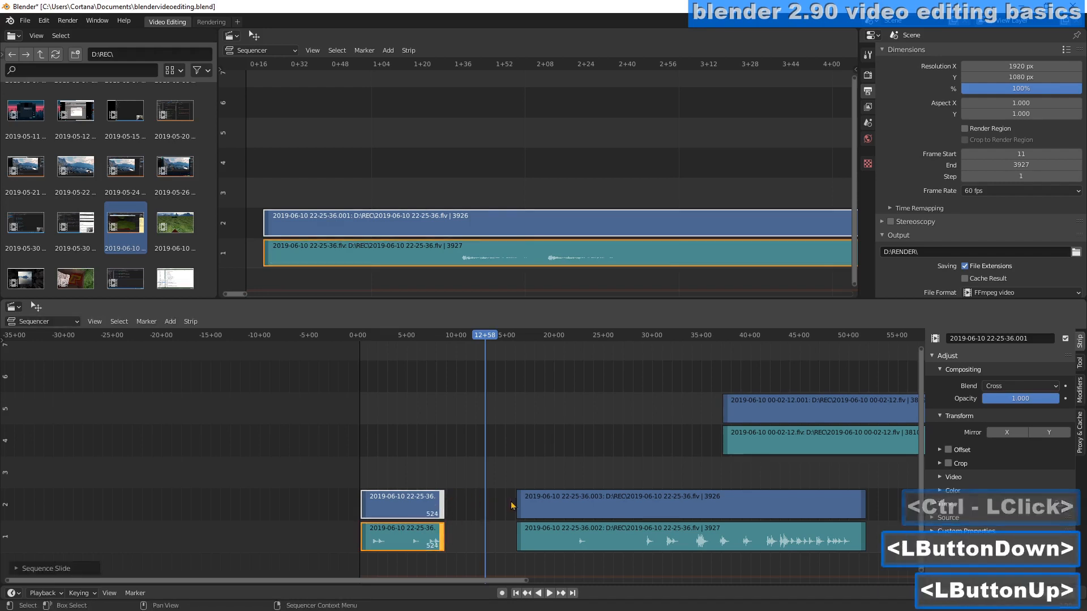
- Trim the start of the second section's video and sound strips together to frame 1376 and further to frame 1625
{"action": "left_click", "coordinate": [541, 507], "text": "ctrl"}
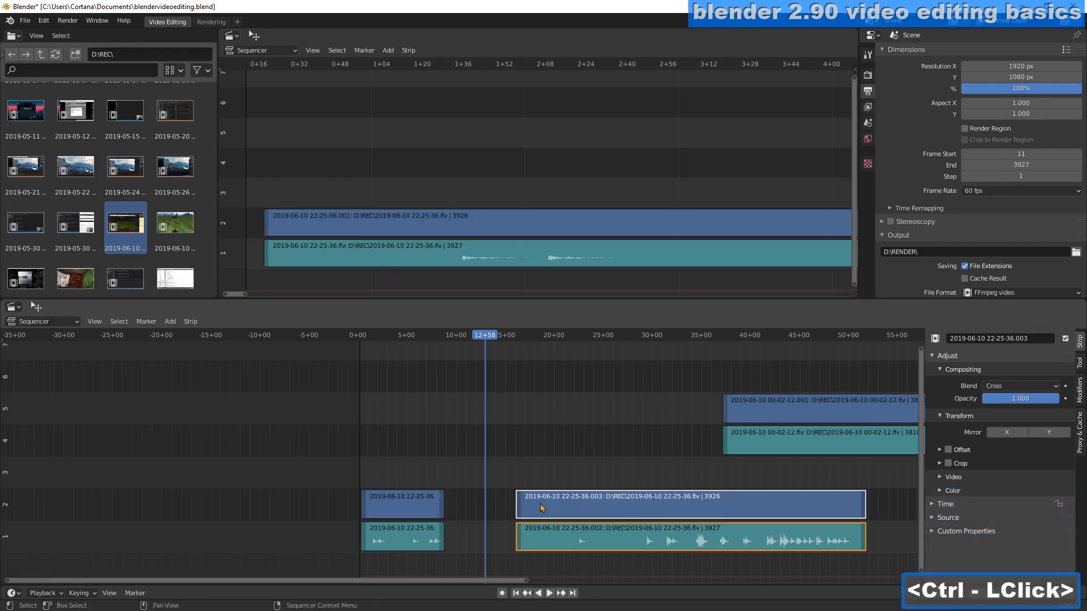
{"action": "left_click_drag", "start_coordinate": [607, 507], "coordinate": [646, 513], "text": "ctrl"}
{"action": "key", "text": "Escape"}
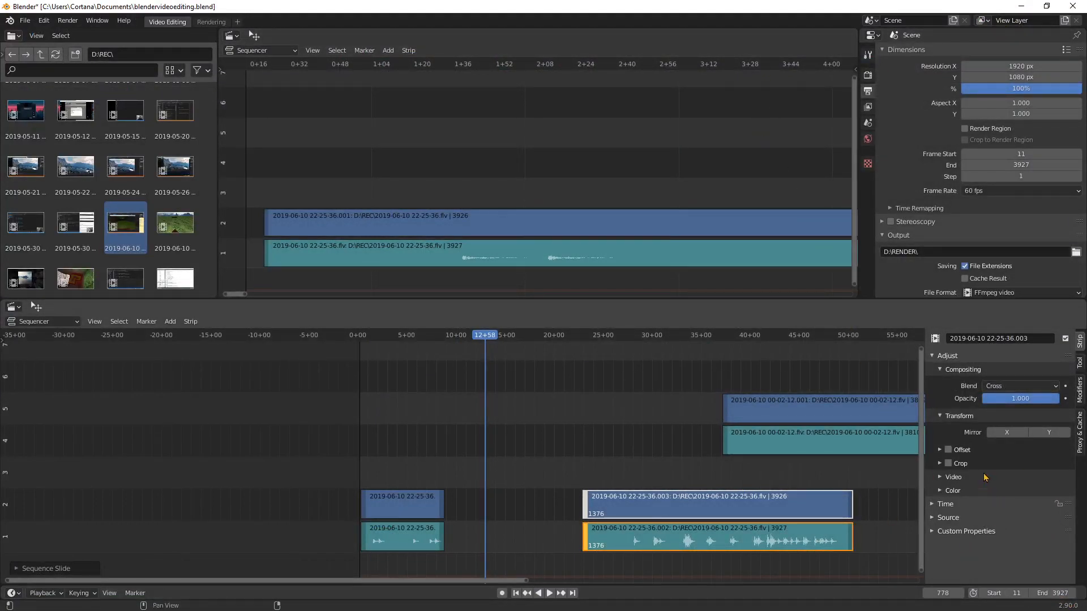
{"action": "left_click", "coordinate": [744, 474]}
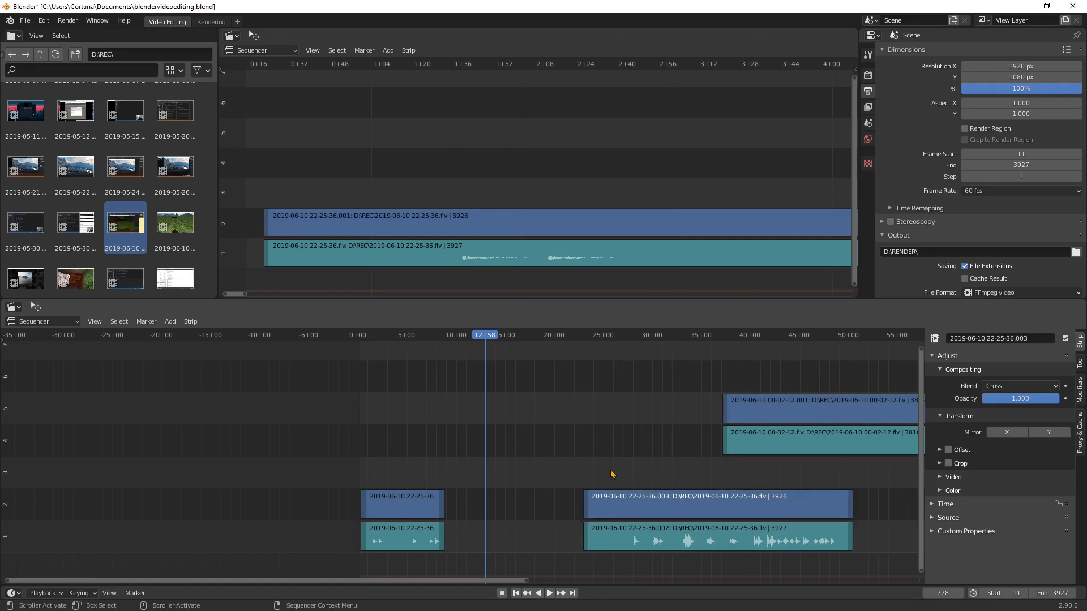
{"action": "left_click", "coordinate": [587, 506]}
{"action": "left_click_drag", "start_coordinate": [587, 504], "coordinate": [629, 492]}
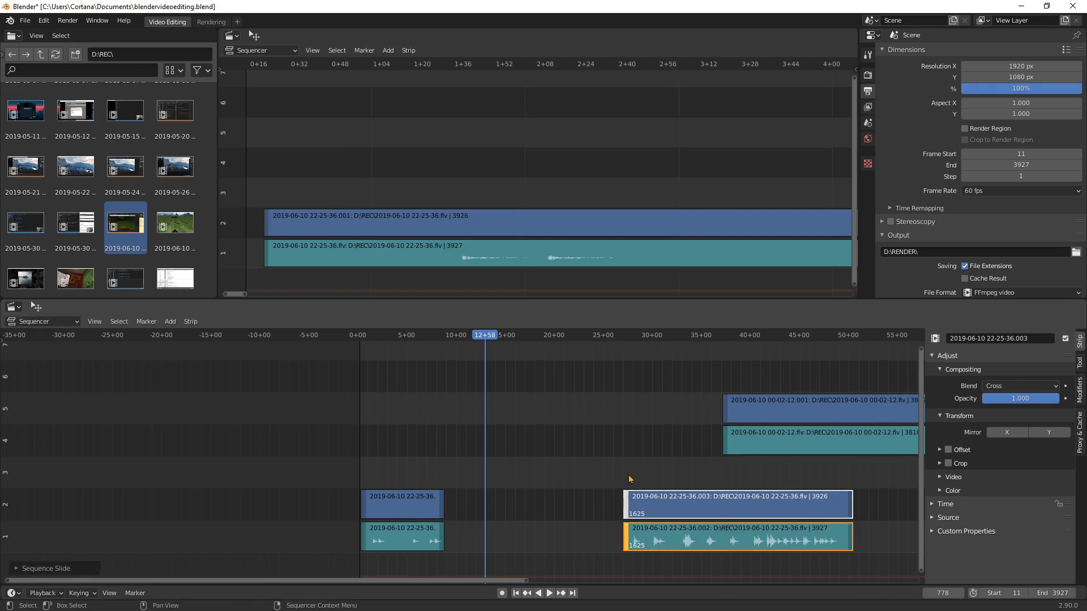
- Select the second section's video and sound strips, and move them earlier to butt against the end of the first section
{"action": "left_click", "coordinate": [630, 466]}
{"action": "left_click_drag", "start_coordinate": [691, 470], "coordinate": [742, 581]}
{"action": "left_click_drag", "start_coordinate": [783, 504], "coordinate": [591, 495]}
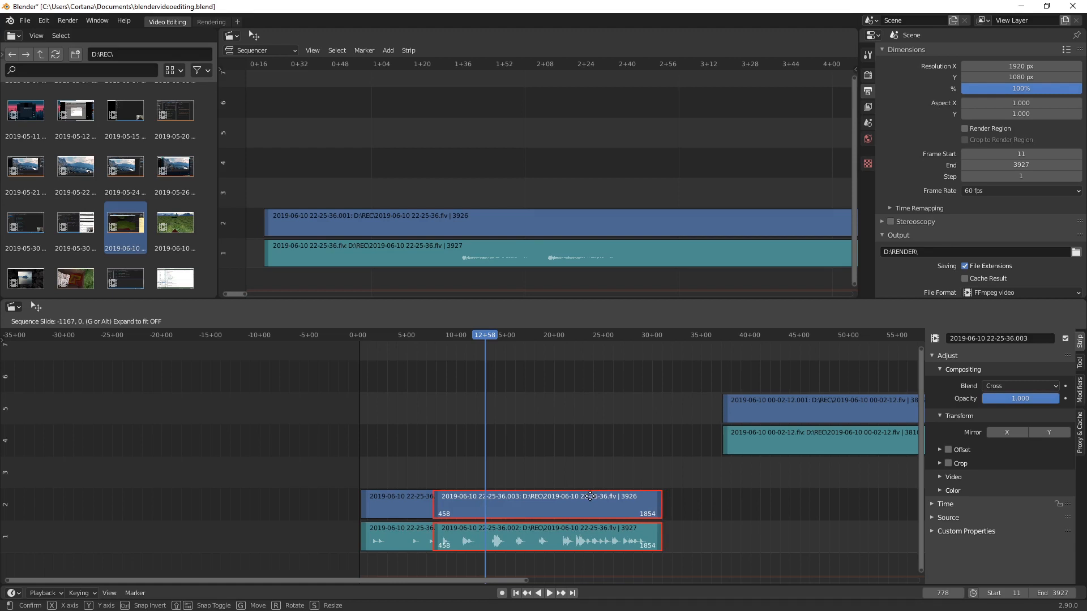
{"action": "left_click_drag", "start_coordinate": [590, 495], "coordinate": [592, 501]}
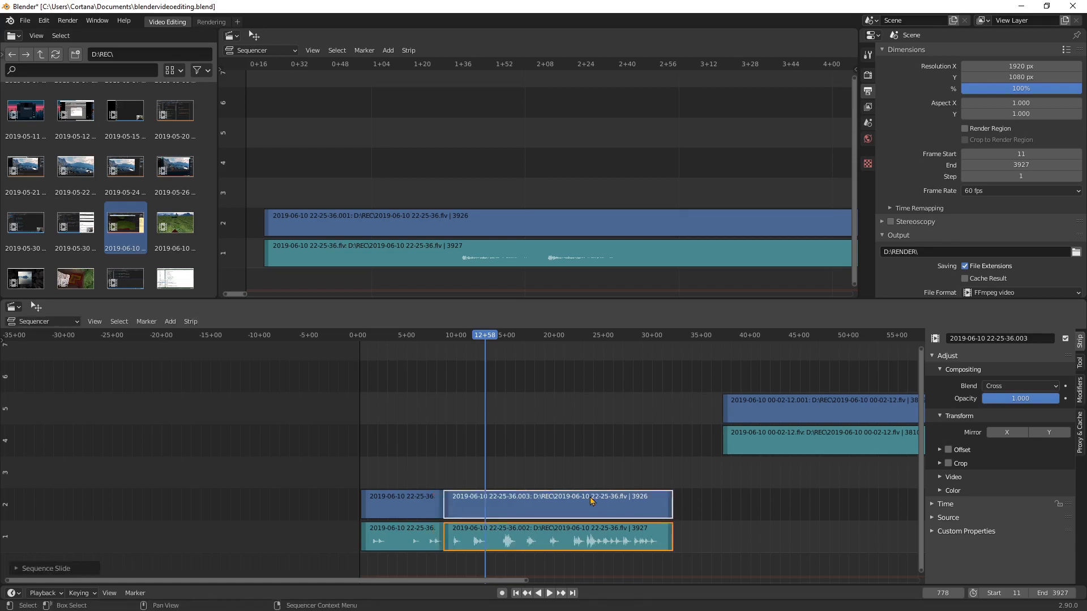
- Examine the join between the two sections, select the second section's video and sound strips together, and clear the selection
{"action": "scroll", "coordinate": [437, 412], "scroll_direction": "up", "scroll_amount": 4}
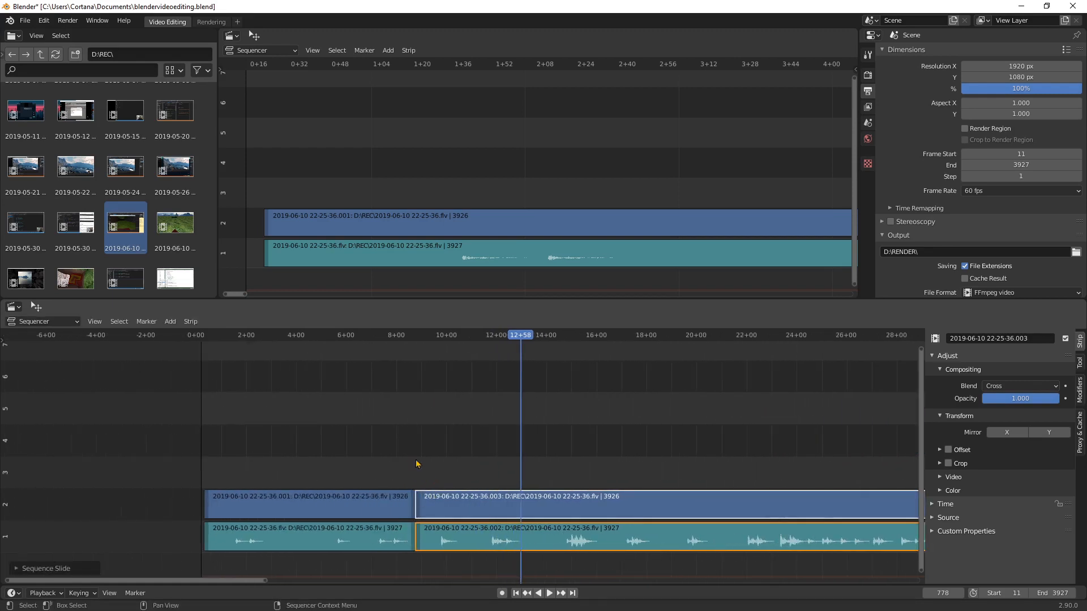
{"action": "mouse_move", "coordinate": [696, 536]}
{"action": "left_mouse_down"}
{"action": "mouse_move", "coordinate": [488, 535]}
{"action": "mouse_move", "coordinate": [693, 534]}
{"action": "left_mouse_up"}
{"action": "left_click_drag", "start_coordinate": [585, 441], "coordinate": [678, 572]}
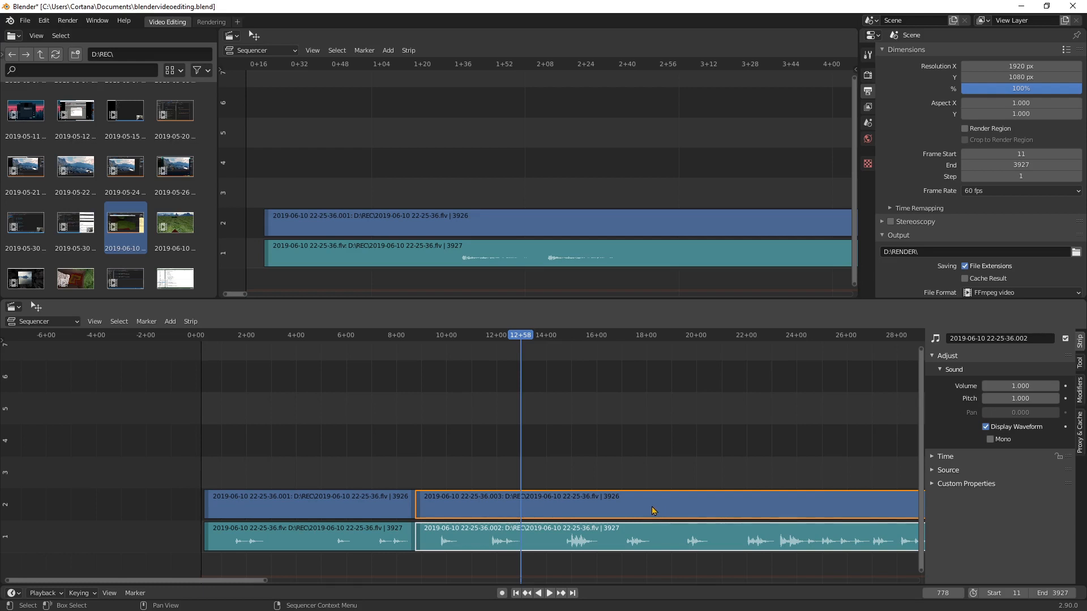
{"action": "left_click_drag", "start_coordinate": [653, 510], "coordinate": [685, 496]}
{"action": "left_click", "coordinate": [691, 451]}
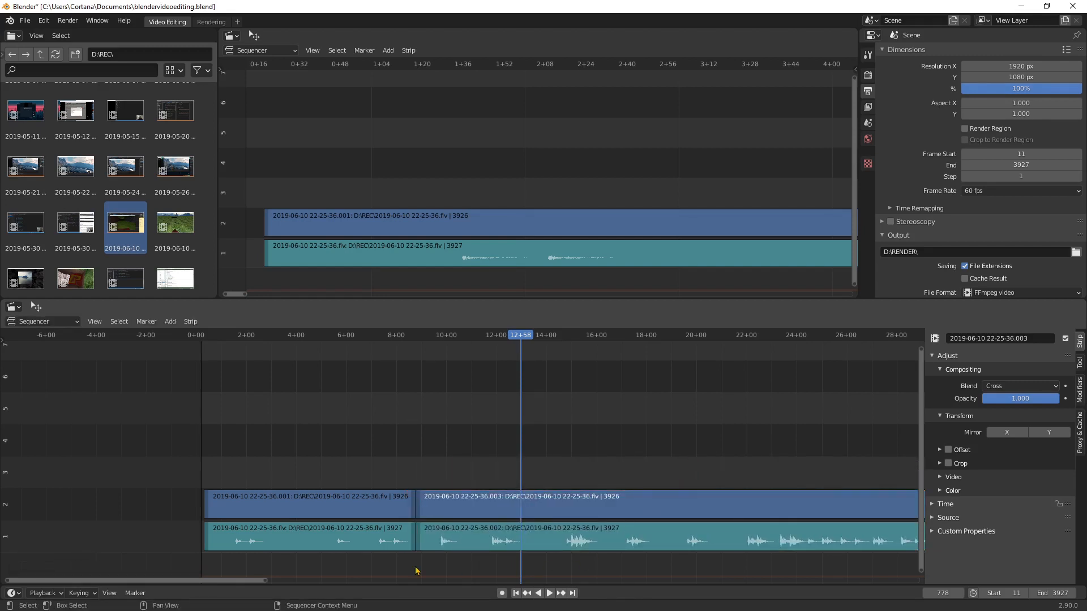
{"action": "scroll", "coordinate": [611, 473], "scroll_direction": "down", "scroll_amount": 5}
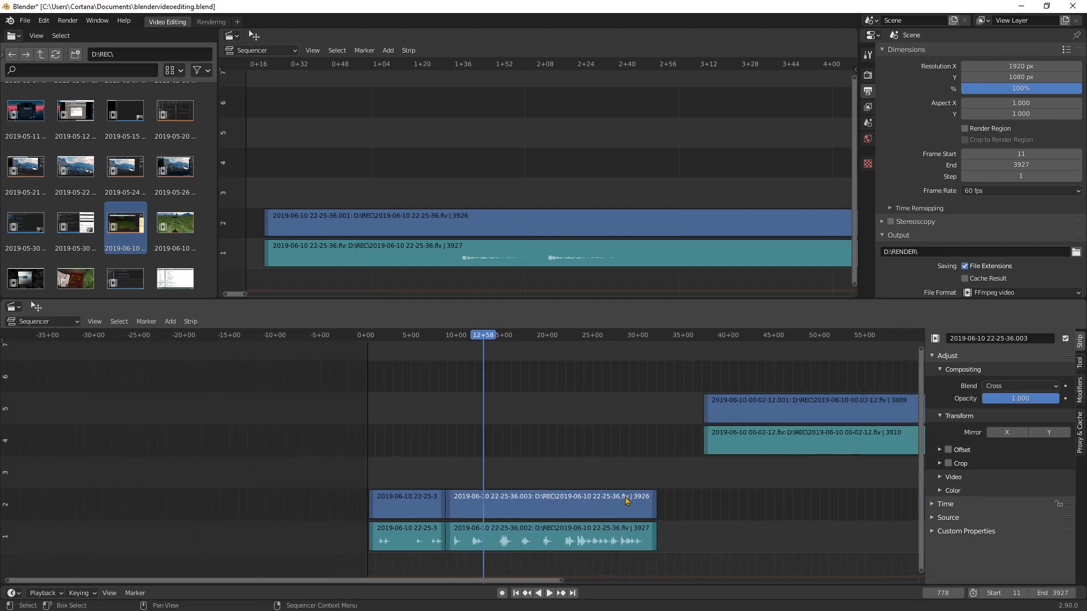
- Split the second section's video and sound strips together at frame 947
{"action": "left_click_drag", "start_coordinate": [478, 341], "coordinate": [509, 339]}
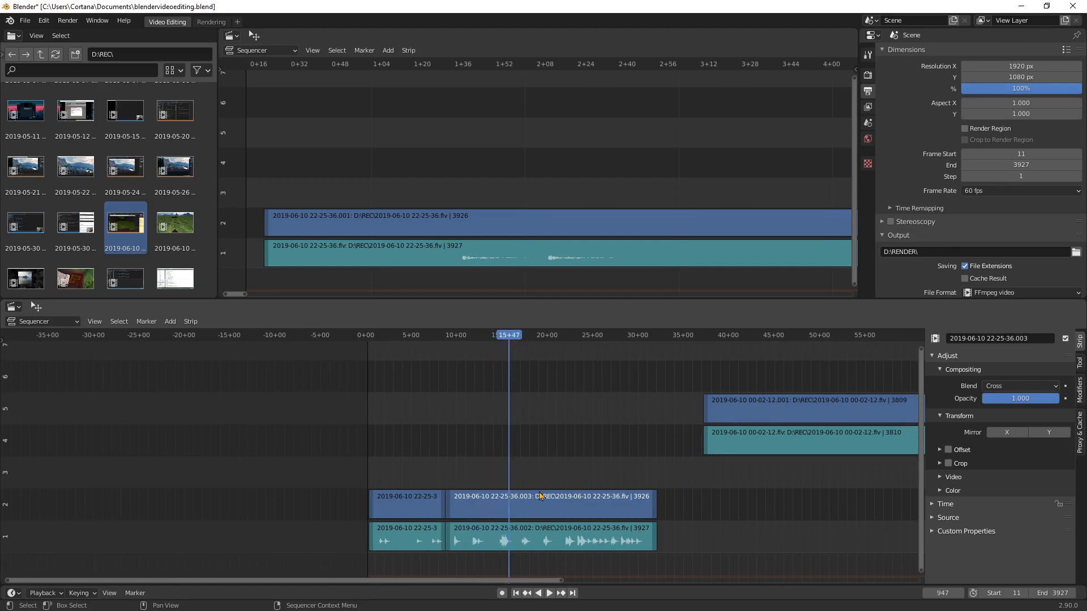
{"action": "left_click", "coordinate": [532, 539]}
{"action": "key", "text": "k"}
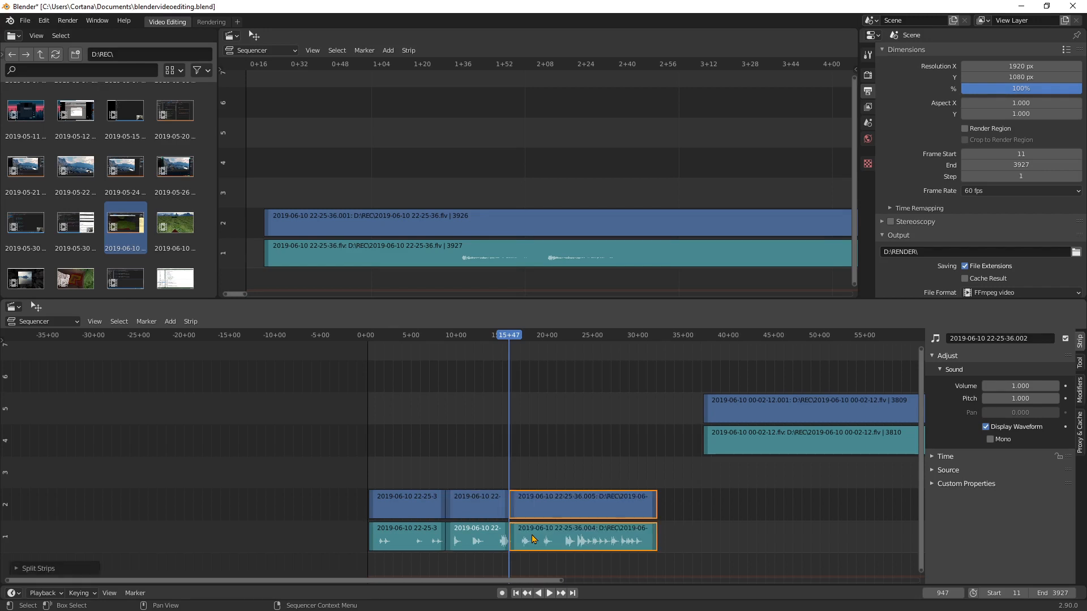
- Trim the start of the split-off third section's video and sound strips, and move them back against the cut at frame 947
{"action": "left_click_drag", "start_coordinate": [511, 512], "coordinate": [553, 544]}
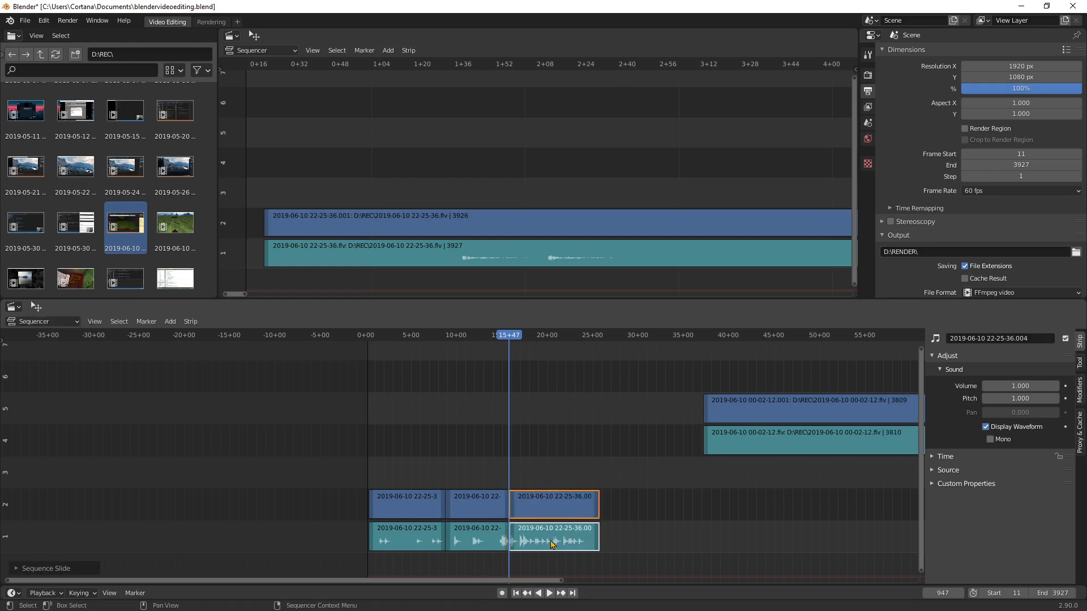
{"action": "left_click", "coordinate": [627, 504]}
{"action": "left_click_drag", "start_coordinate": [510, 339], "coordinate": [538, 364]}
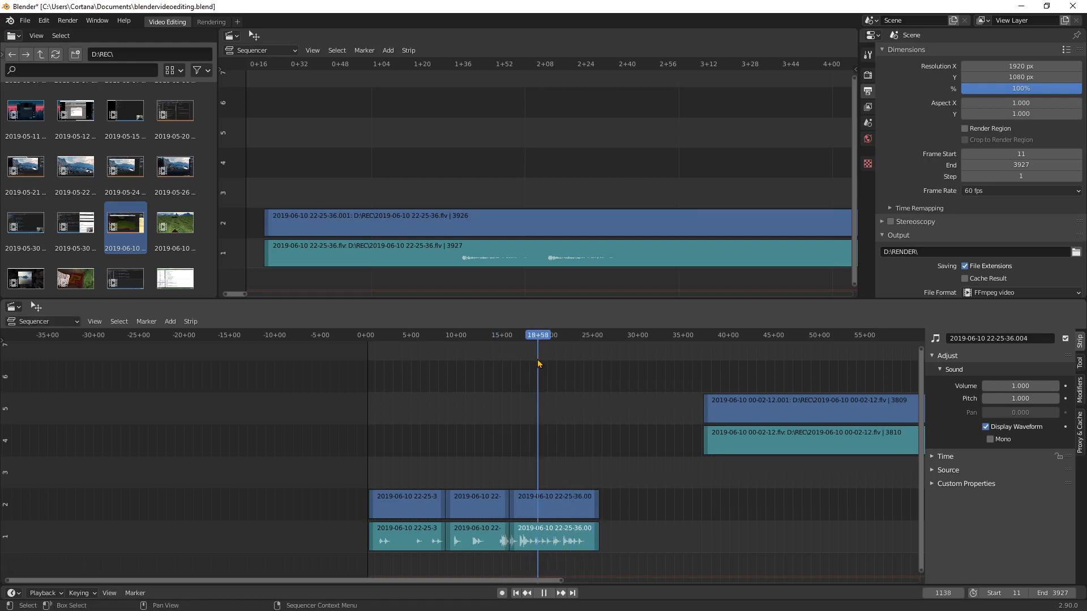
- Set the scene's frame range to start at frame 372 and end at frame 1064
{"action": "left_click", "coordinate": [424, 338]}
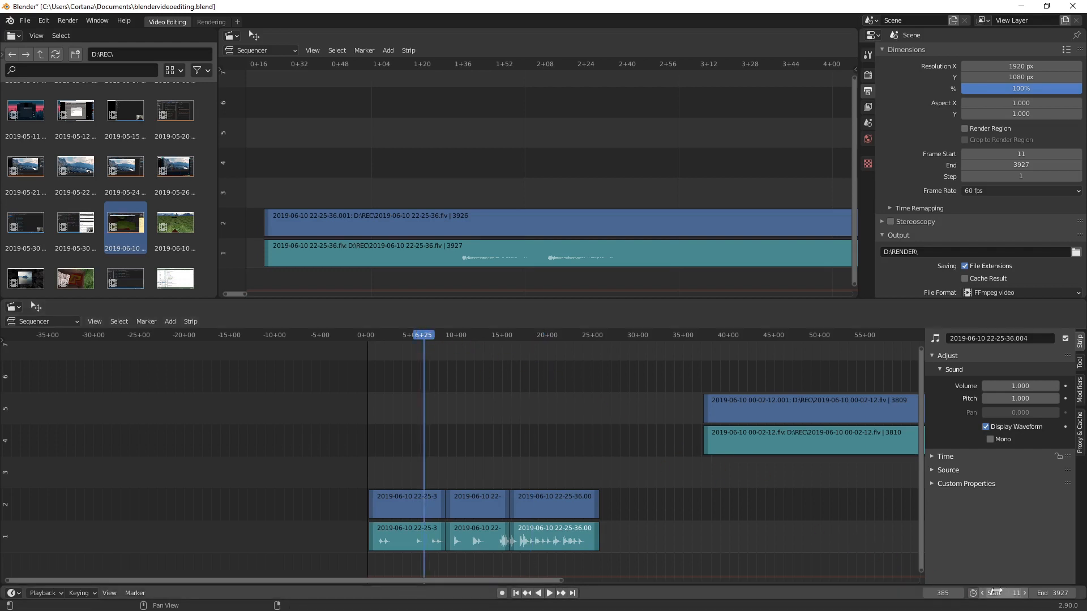
{"action": "mouse_move", "coordinate": [1006, 592]}
{"action": "left_mouse_down"}
{"action": "mouse_move", "coordinate": [1022, 591]}
{"action": "mouse_move", "coordinate": [1001, 590]}
{"action": "left_mouse_up"}
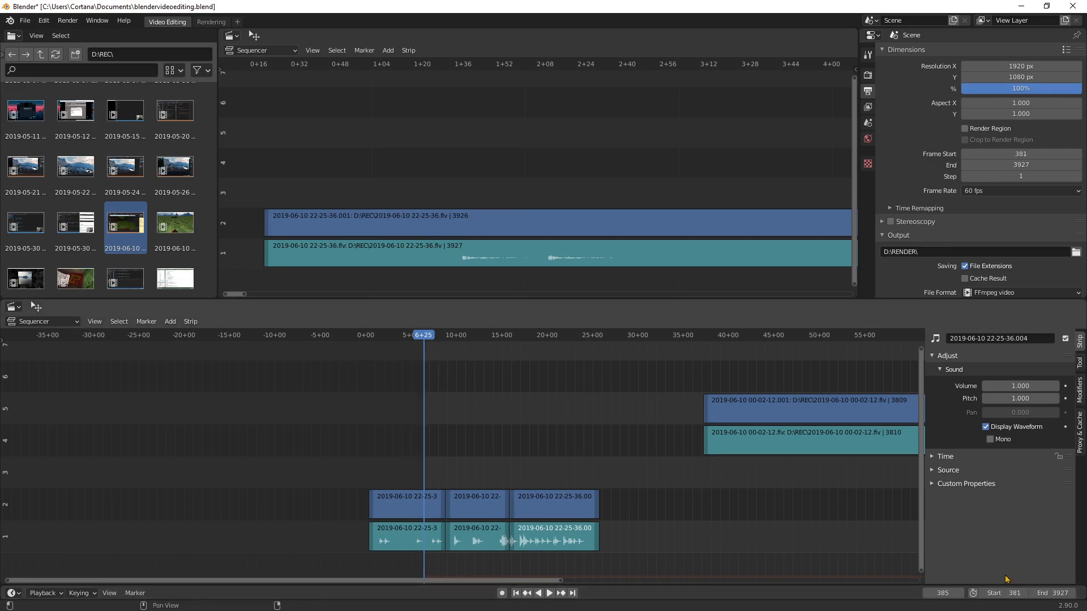
{"action": "left_click_drag", "start_coordinate": [1054, 592], "coordinate": [1020, 593]}
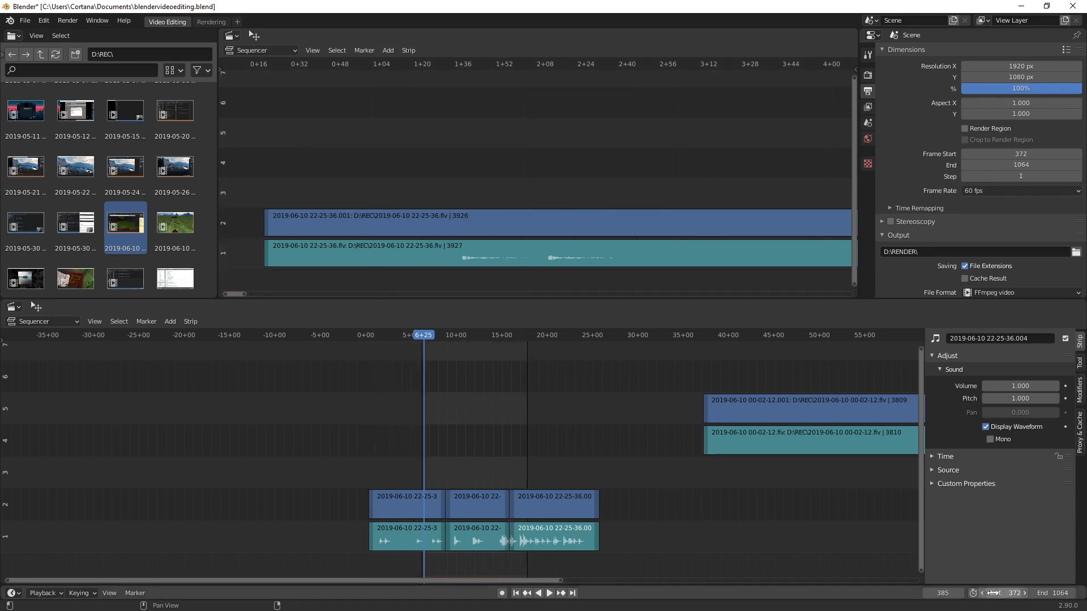
- Switch the upper sequencer area to the Preview view and play the edited frame range, restarting from its first frame
{"action": "left_click", "coordinate": [260, 50]}
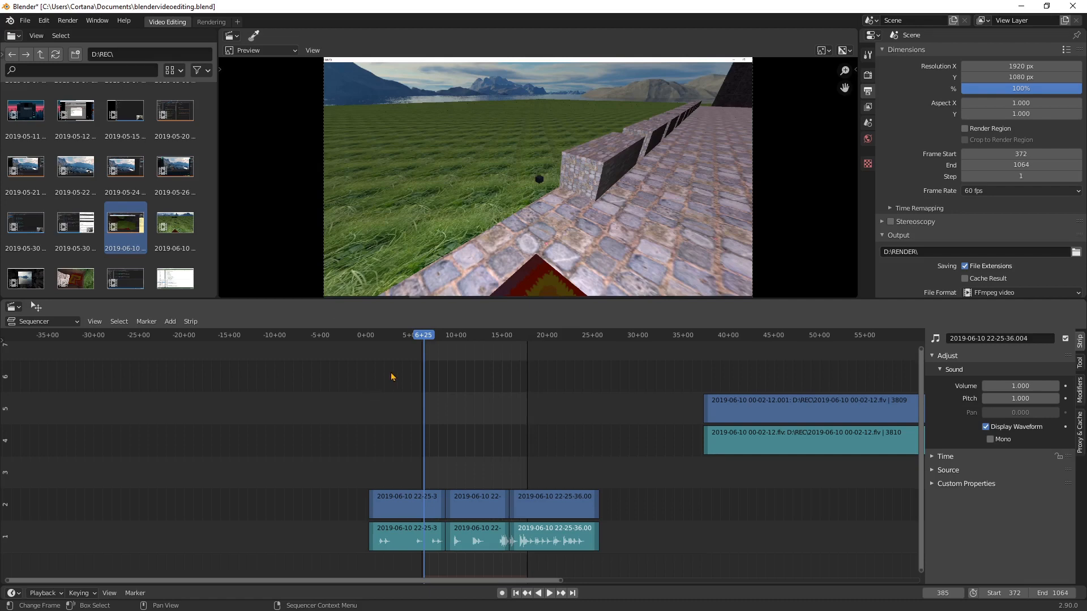
{"action": "key", "text": "space"}
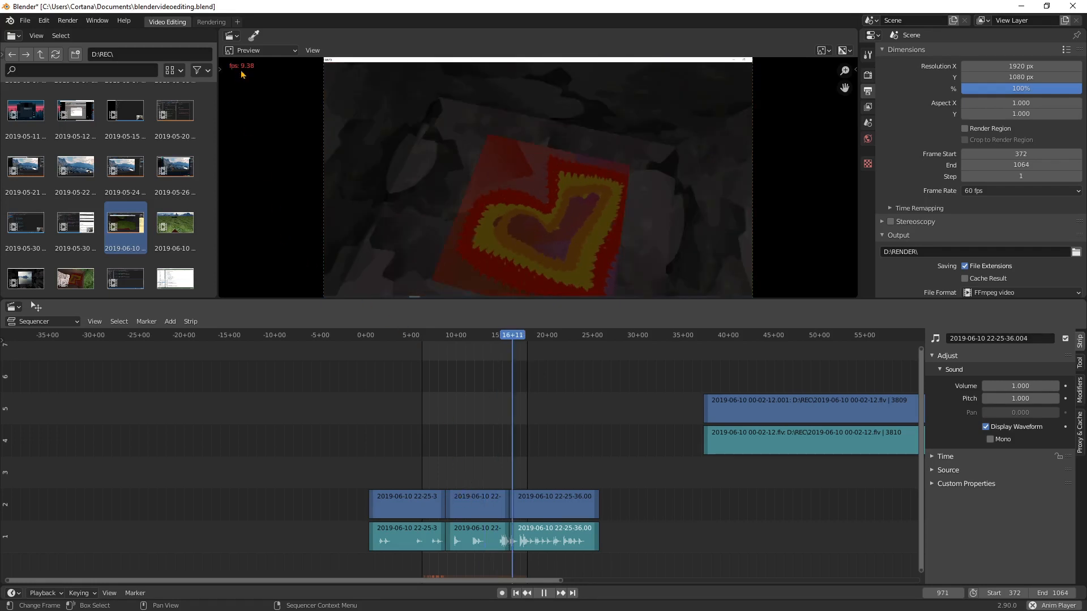
{"action": "key", "text": "shift+Left"}
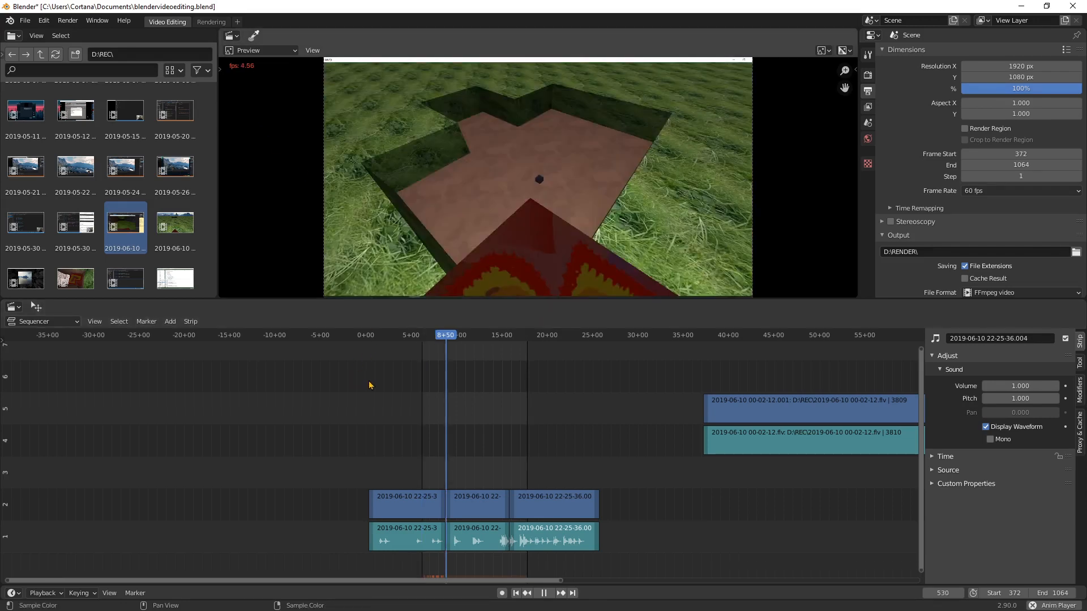
{"action": "key", "text": "space"}
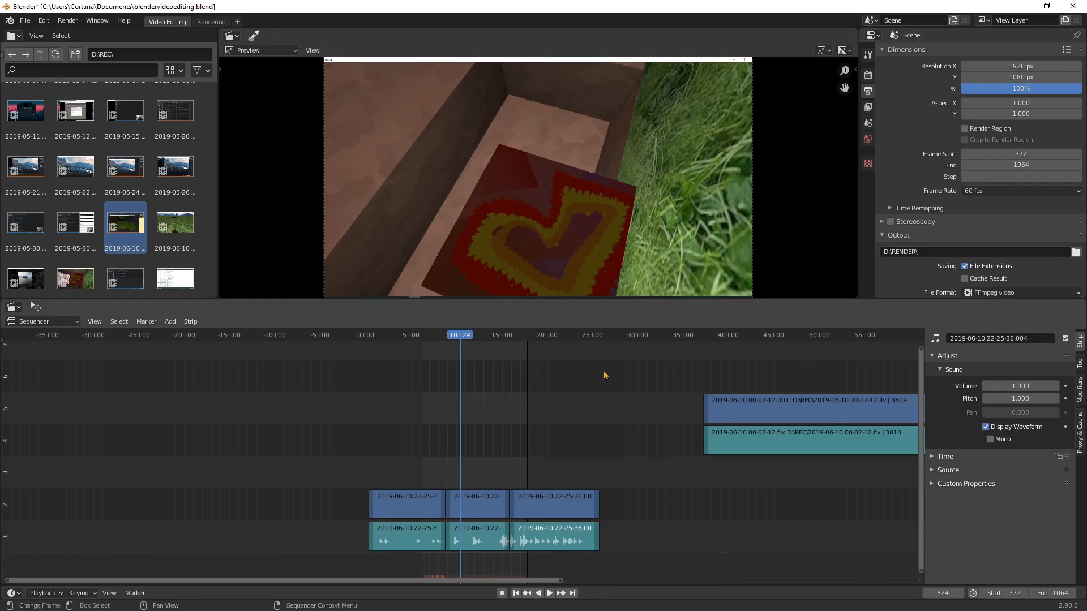
{"action": "left_click", "coordinate": [67, 21]}
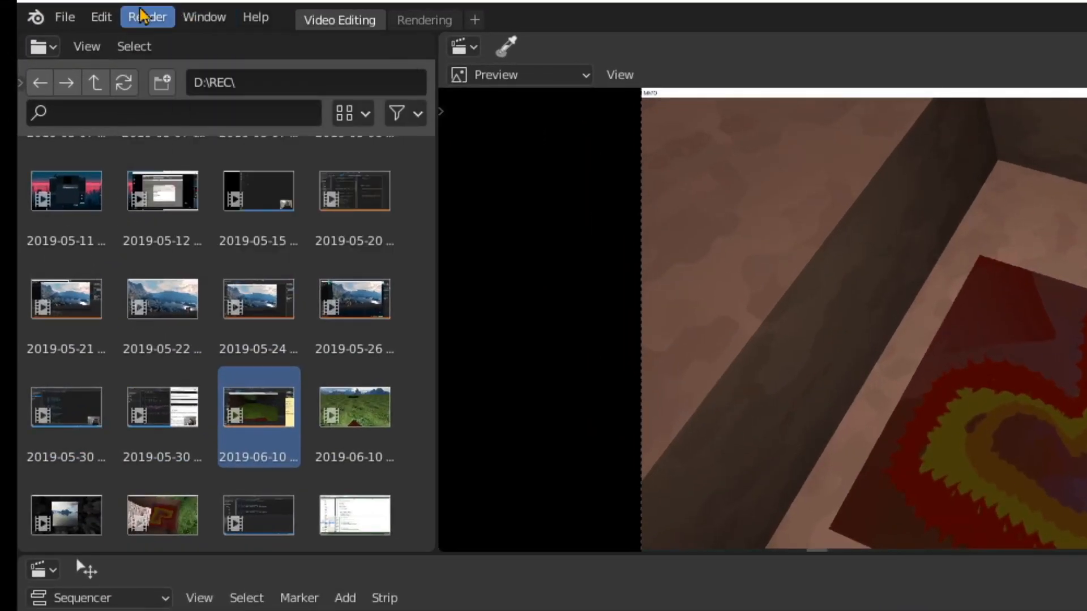
{"action": "left_click", "coordinate": [141, 16]}
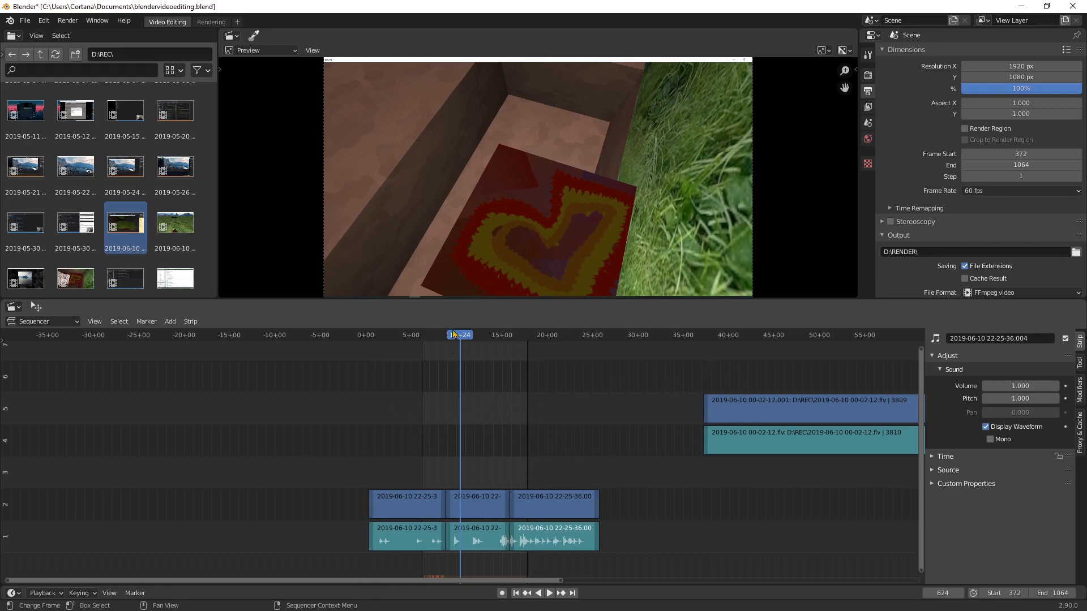
{"action": "left_click_drag", "start_coordinate": [668, 358], "coordinate": [878, 430]}
{"action": "key", "text": "g"}
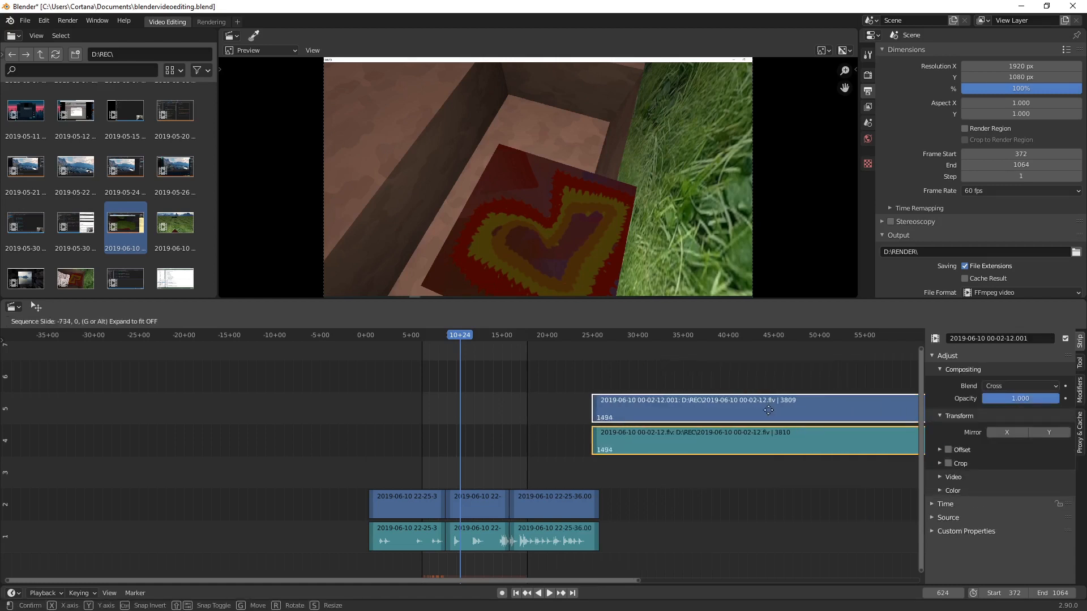
{"action": "left_click", "coordinate": [563, 408]}
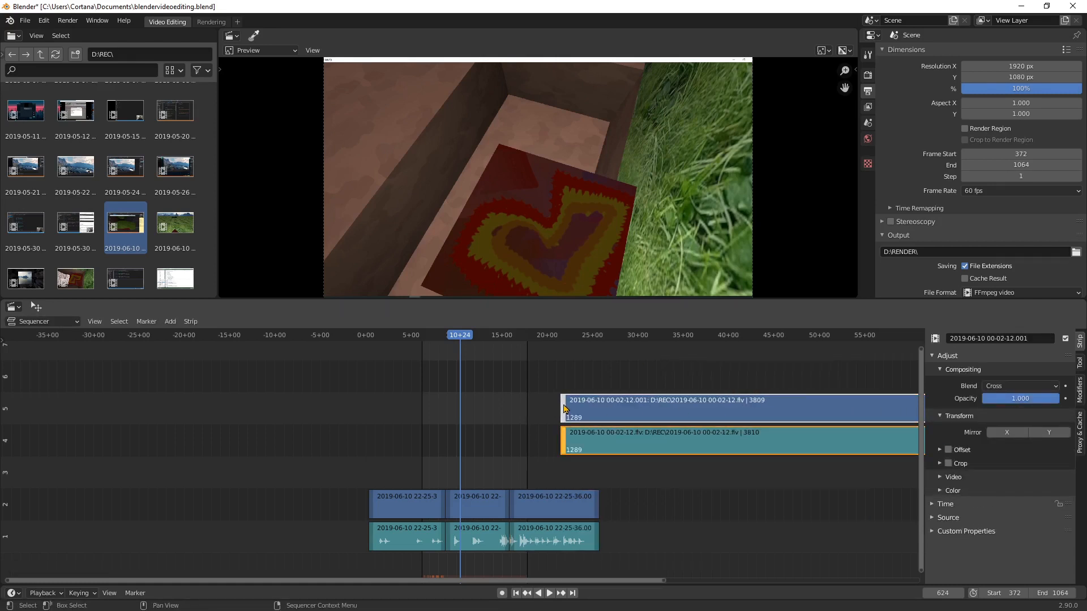
{"action": "key", "text": "g"}
{"action": "left_click", "coordinate": [614, 408]}
{"action": "left_click", "coordinate": [688, 441]}
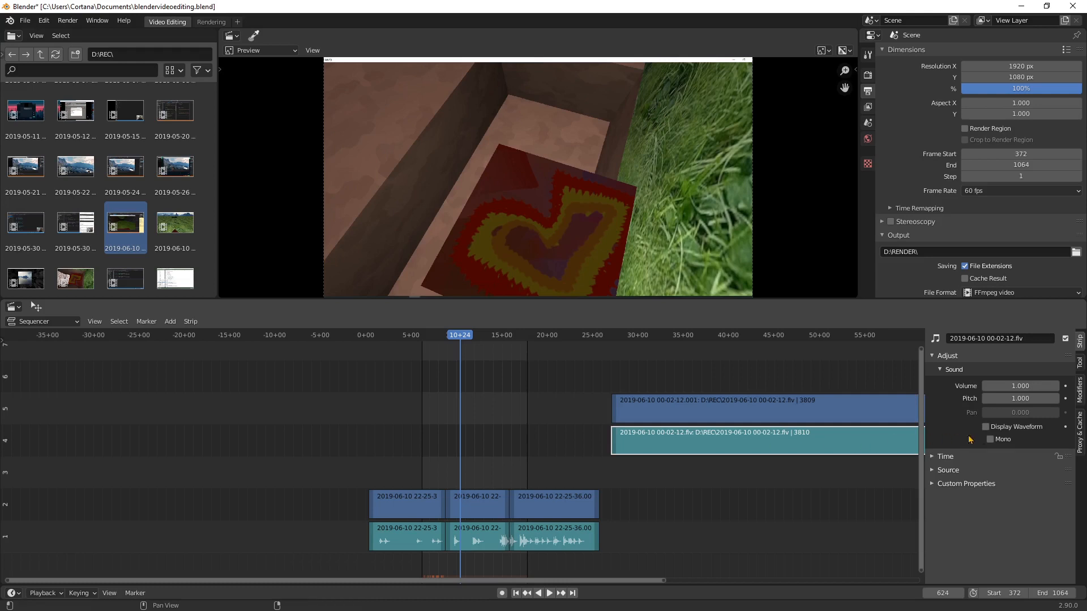
{"action": "left_click", "coordinate": [986, 426]}
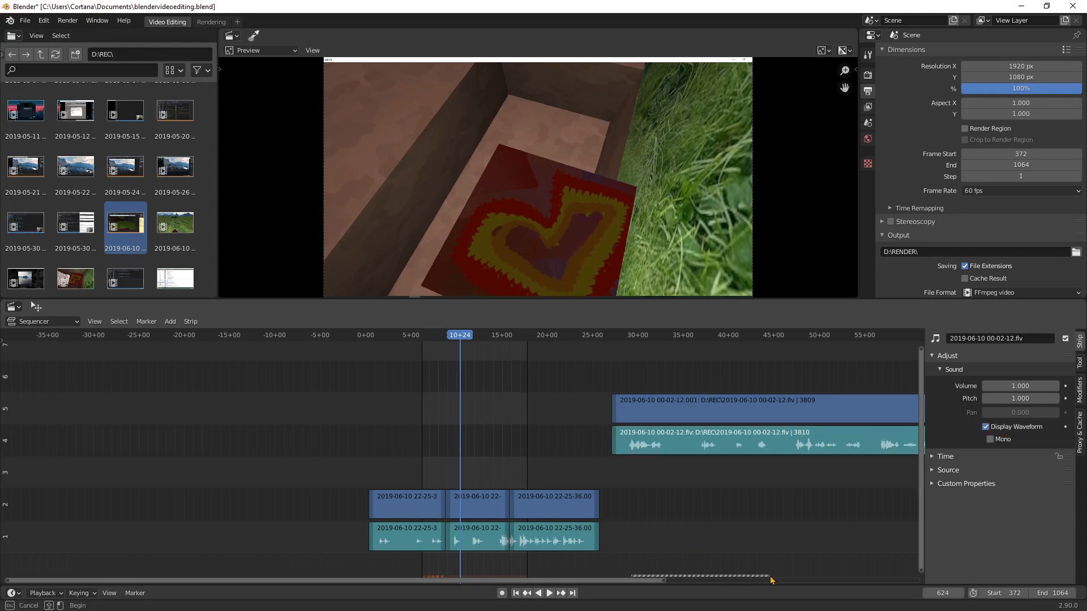
{"action": "left_click_drag", "start_coordinate": [633, 580], "coordinate": [947, 603]}
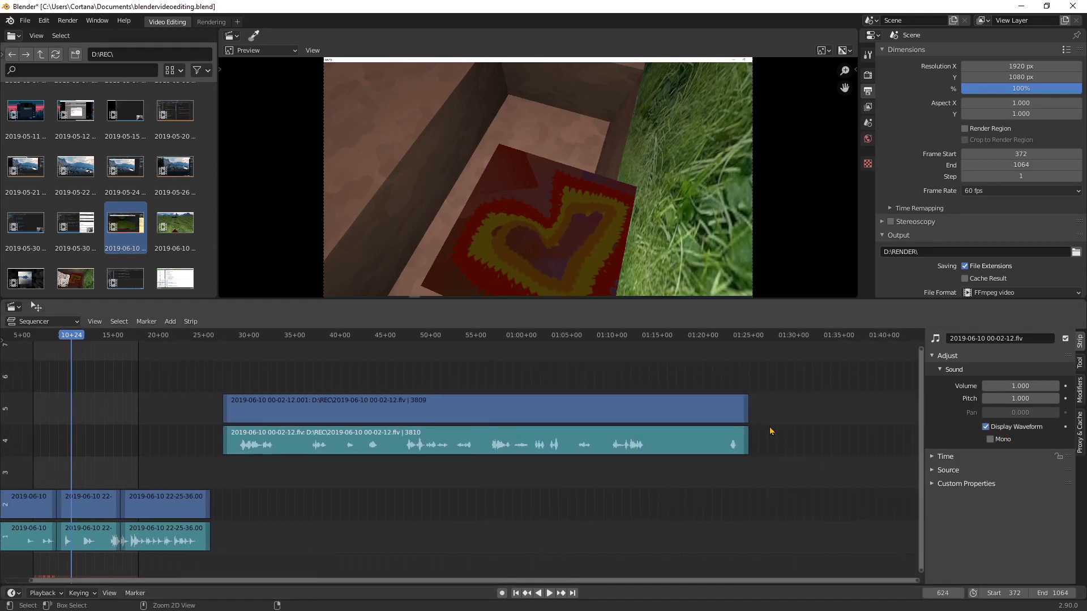
{"action": "left_click", "coordinate": [745, 414], "text": "ctrl"}
{"action": "key", "text": "g"}
{"action": "left_click", "coordinate": [739, 410]}
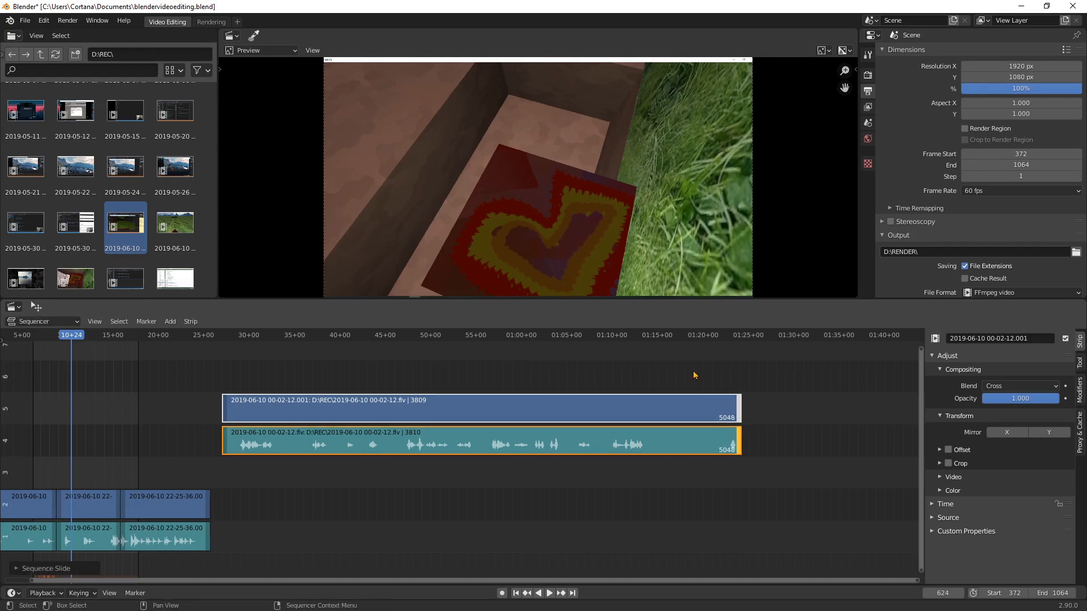
{"action": "left_click", "coordinate": [659, 347]}
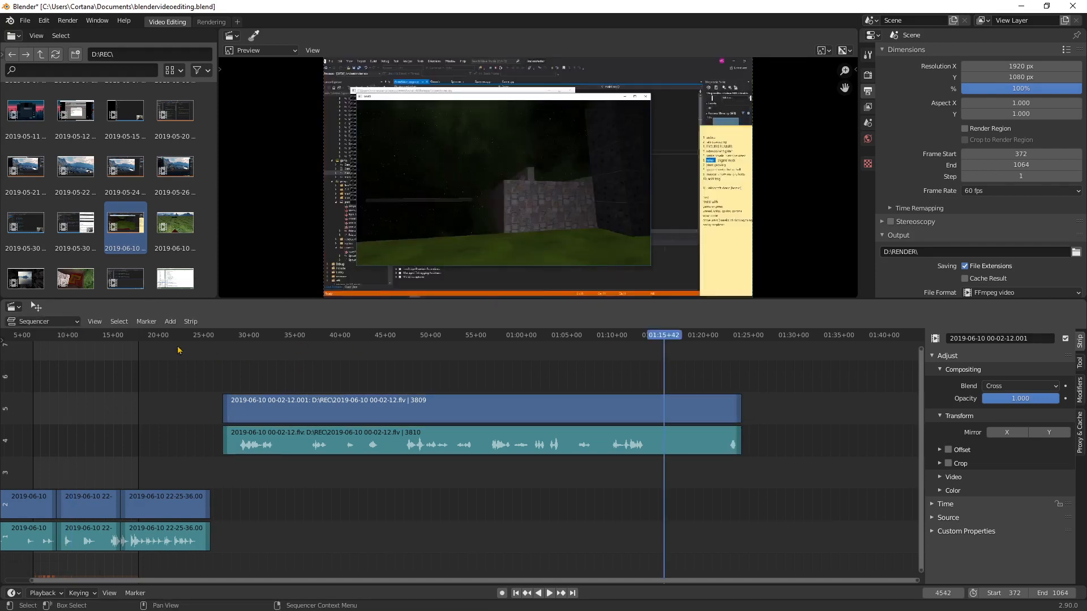
{"action": "left_click", "coordinate": [679, 415]}
{"action": "left_click", "coordinate": [670, 443]}
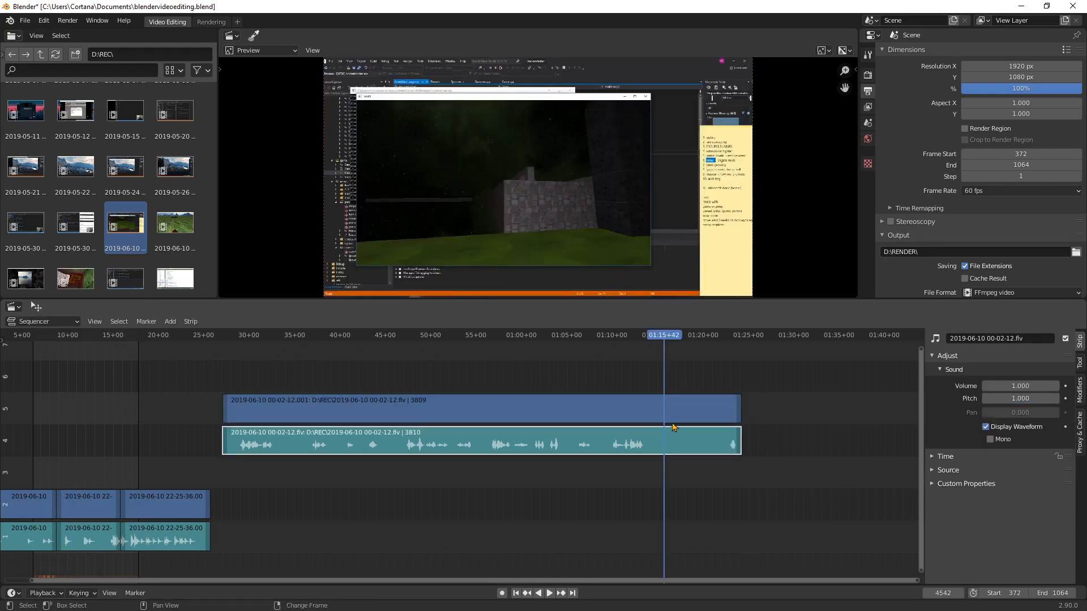
{"action": "left_click", "coordinate": [675, 419], "text": "shift"}
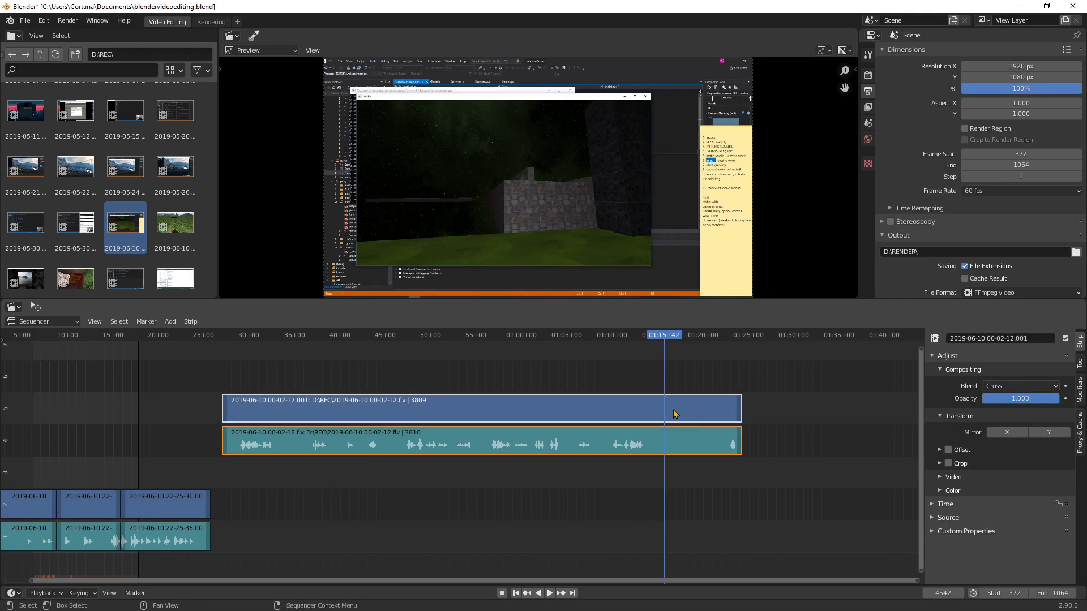
{"action": "key", "text": "k"}
{"action": "key", "text": "g"}
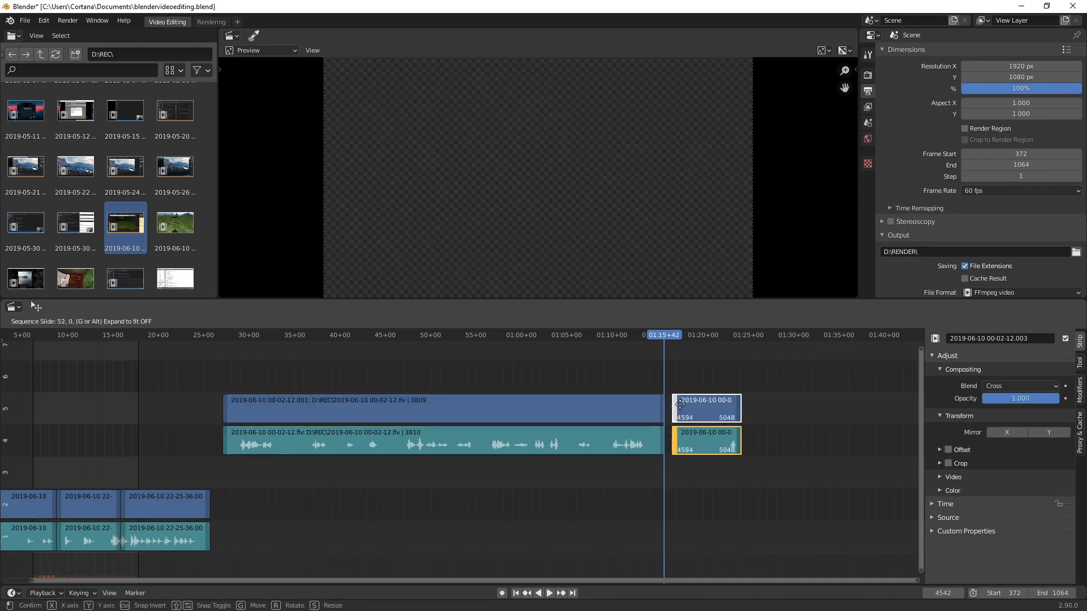
{"action": "left_click", "coordinate": [725, 403]}
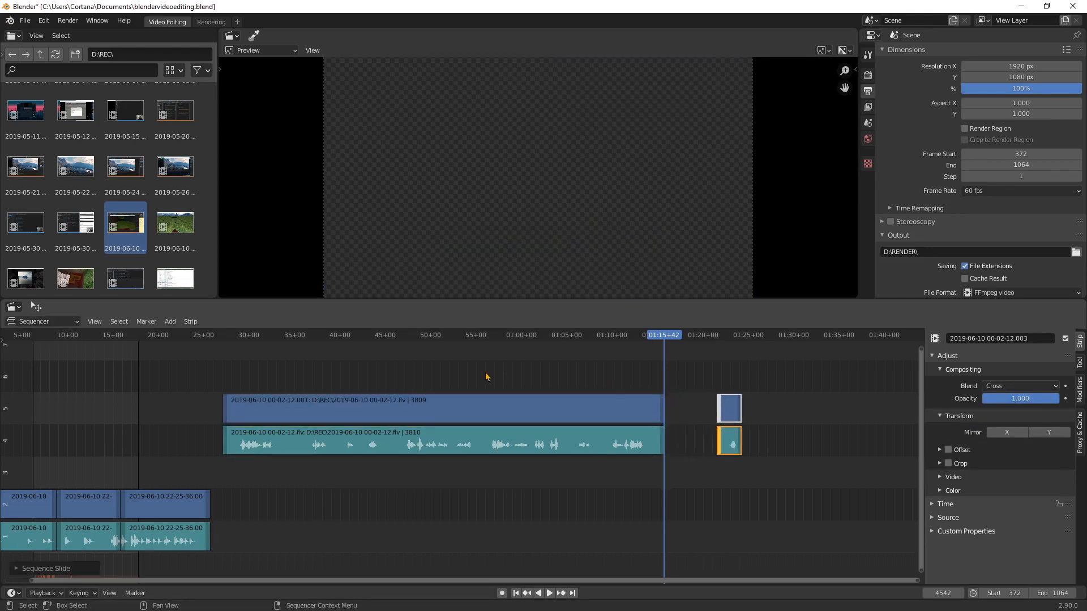
{"action": "left_click", "coordinate": [389, 336]}
{"action": "key", "text": "space"}
{"action": "left_click", "coordinate": [398, 407]}
{"action": "left_click", "coordinate": [407, 436], "text": "shift"}
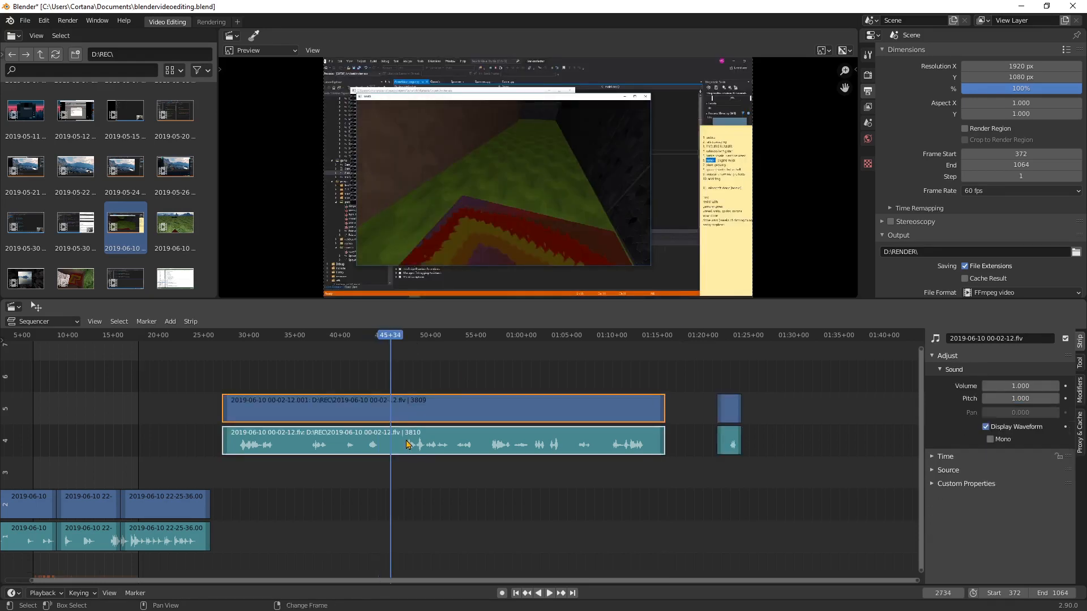
{"action": "key", "text": "space"}
{"action": "key", "text": "k"}
- Trim the end of the piece before the frame 2734 cut to shorten its video and sound together, and clear the selection
{"action": "left_click", "coordinate": [388, 417], "text": "ctrl"}
{"action": "key", "text": "g"}
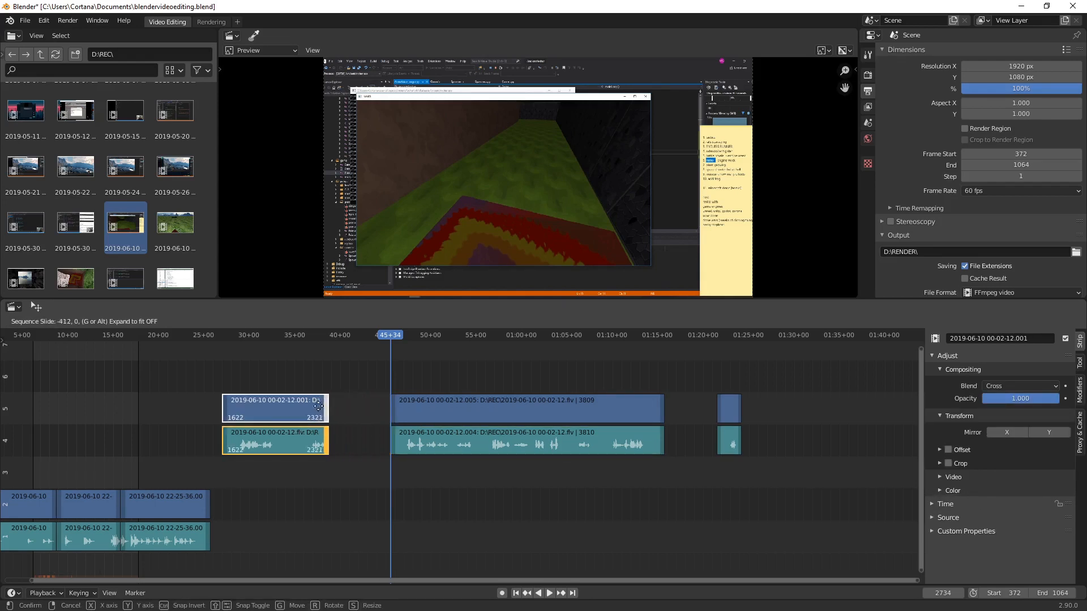
{"action": "left_click", "coordinate": [277, 406]}
{"action": "left_click", "coordinate": [386, 395]}
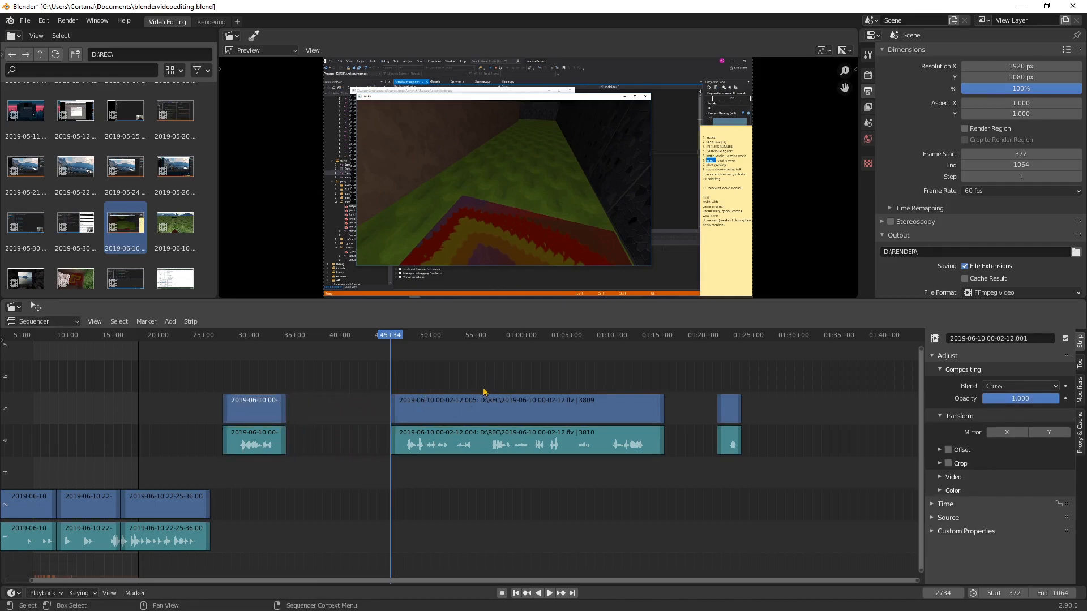
- Move the shortened video and sound piece down to channels 2 and 1, against the end of the third section
{"action": "left_click_drag", "start_coordinate": [215, 374], "coordinate": [283, 453]}
{"action": "key", "text": "g"}
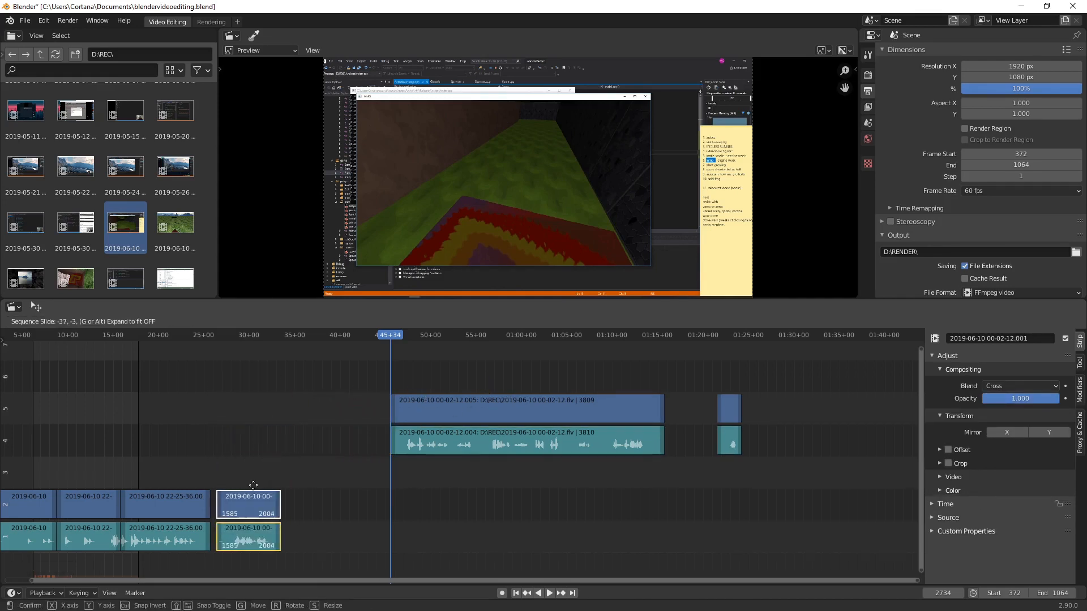
{"action": "left_click", "coordinate": [243, 496]}
- Select the long middle piece's video and sound strips on channels 5 and 4, and move them earlier along the timeline
{"action": "left_click_drag", "start_coordinate": [497, 364], "coordinate": [565, 498]}
{"action": "left_click", "coordinate": [557, 410], "text": "shift"}
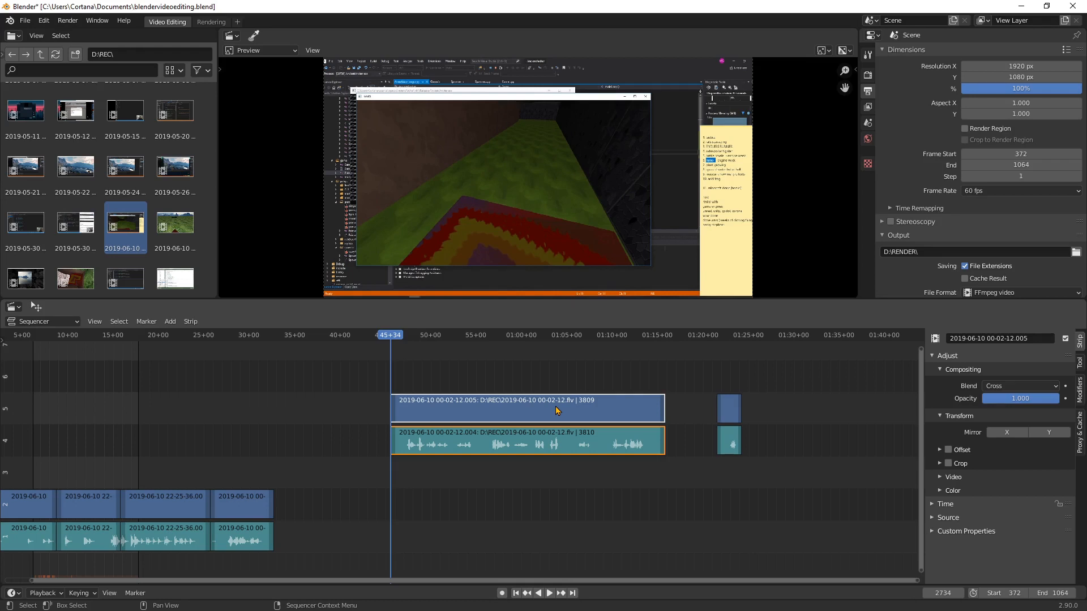
{"action": "key", "text": "g"}
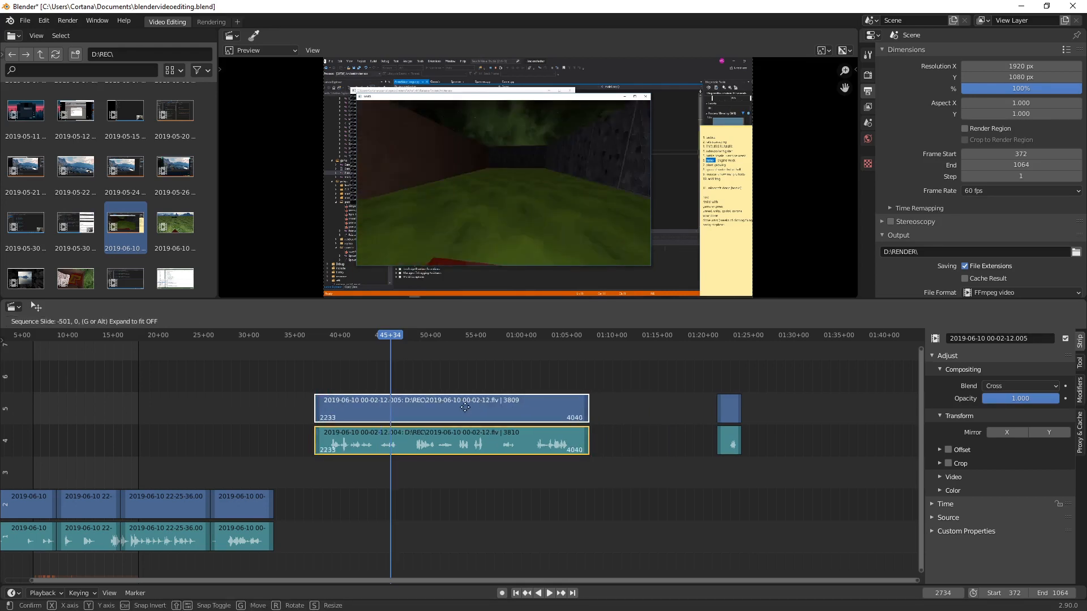
{"action": "left_click", "coordinate": [454, 305]}
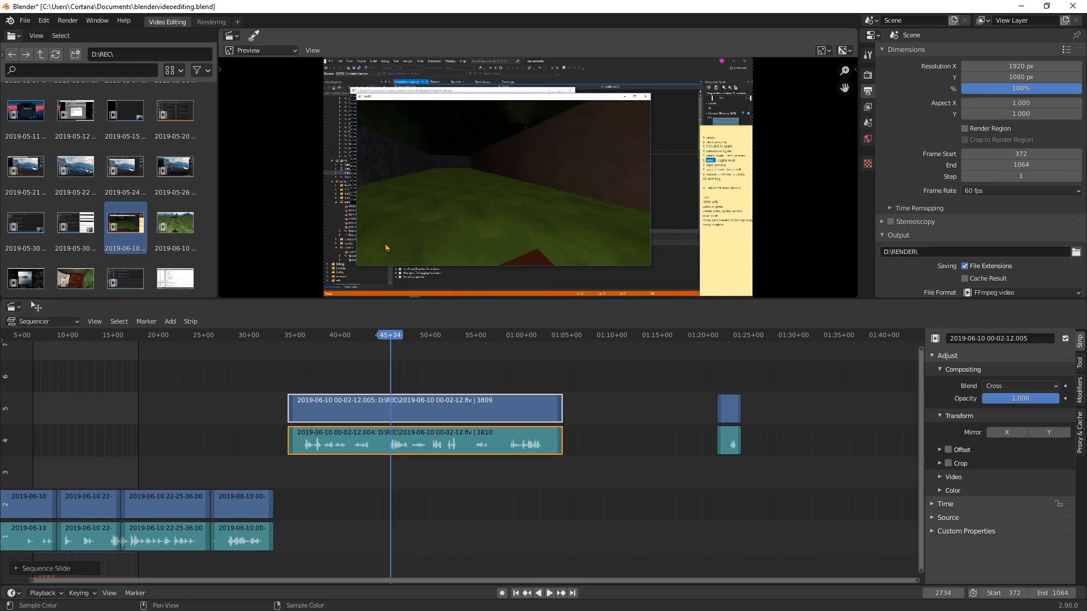
- Play the joined sections from around frame 829, and switch the upper preview area back to the Sequencer view
{"action": "key", "text": "ctrl+shift+space"}
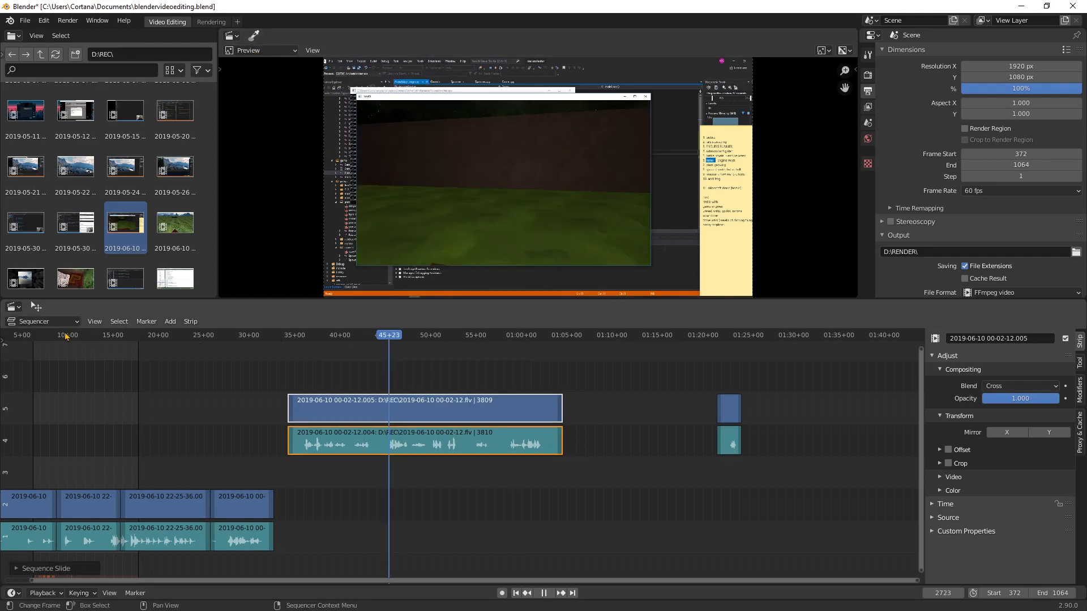
{"action": "left_click", "coordinate": [102, 335]}
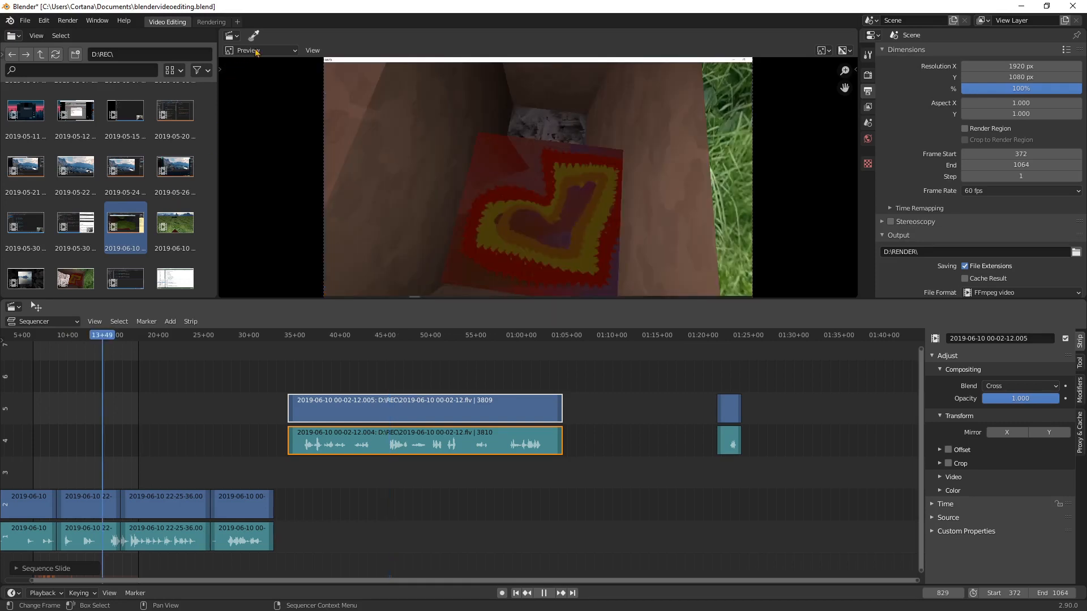
{"action": "left_click", "coordinate": [256, 51]}
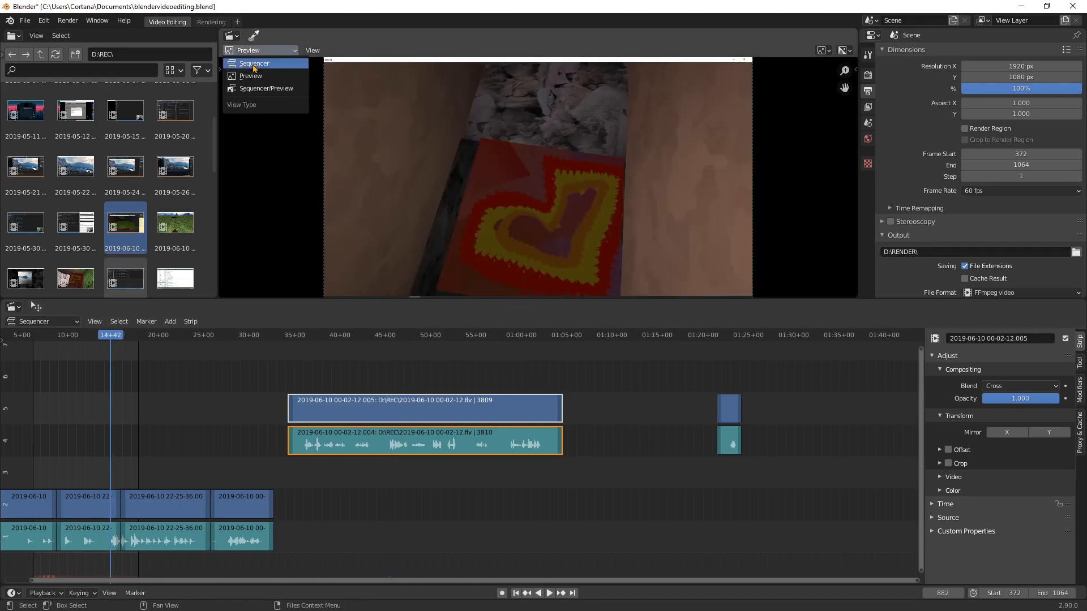
{"action": "left_click", "coordinate": [254, 64]}
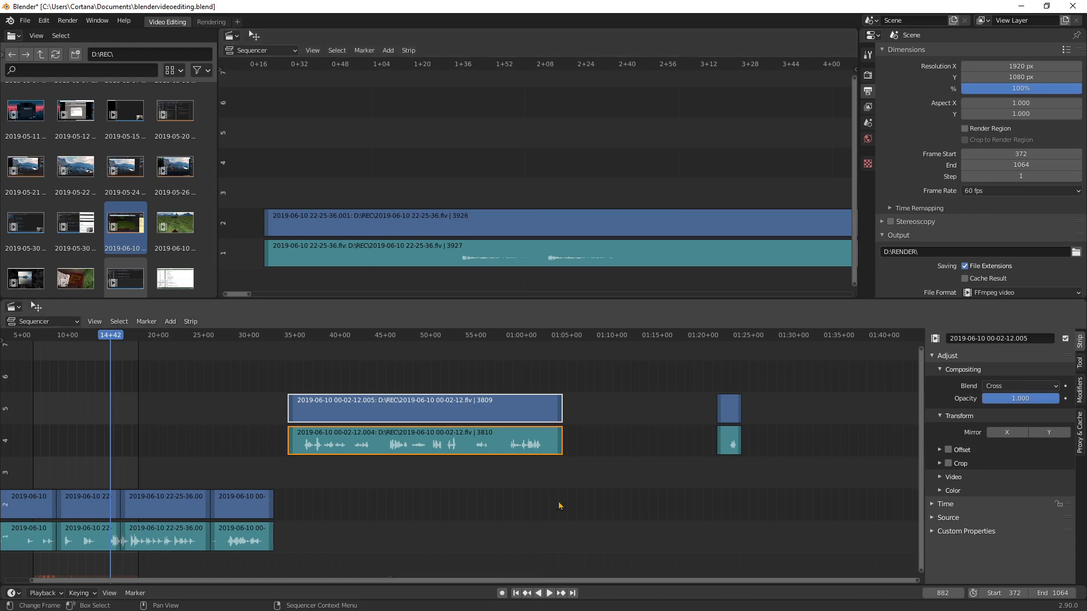
- Move the long piece's strips down to channels 2 and 1 against the fourth section, and join the last short piece to its end
{"action": "left_click_drag", "start_coordinate": [590, 513], "coordinate": [367, 385]}
{"action": "left_click_drag", "start_coordinate": [413, 413], "coordinate": [378, 519]}
{"action": "left_click_drag", "start_coordinate": [674, 369], "coordinate": [547, 513]}
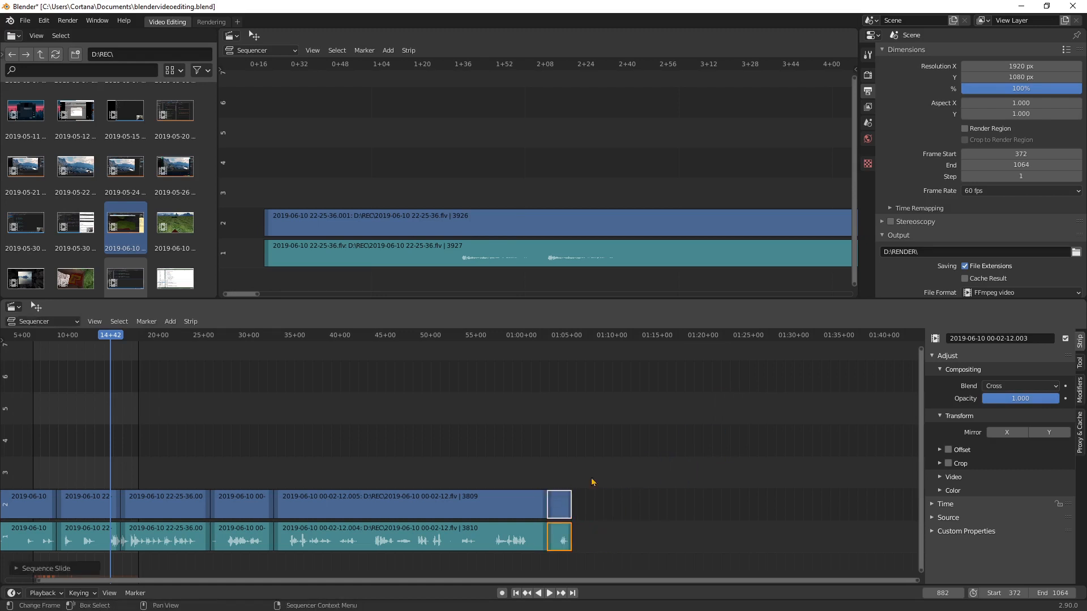
- Set the scene frame range to start at 23 and end at 3920, enclosing all the joined sections
{"action": "left_click_drag", "start_coordinate": [1048, 593], "coordinate": [1086, 593]}
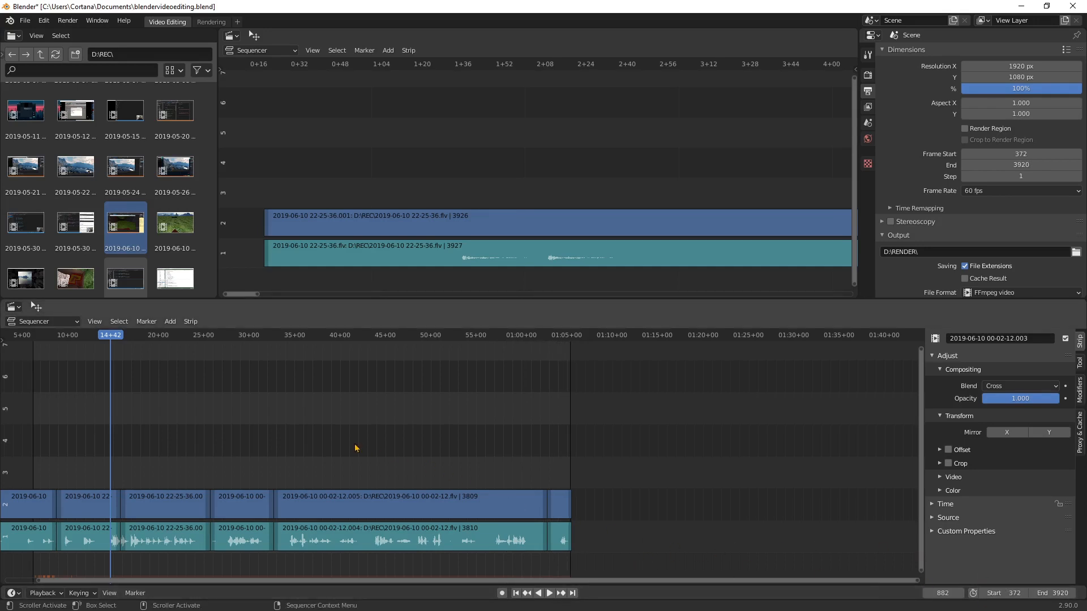
{"action": "middle_click_drag", "start_coordinate": [298, 441], "coordinate": [534, 429]}
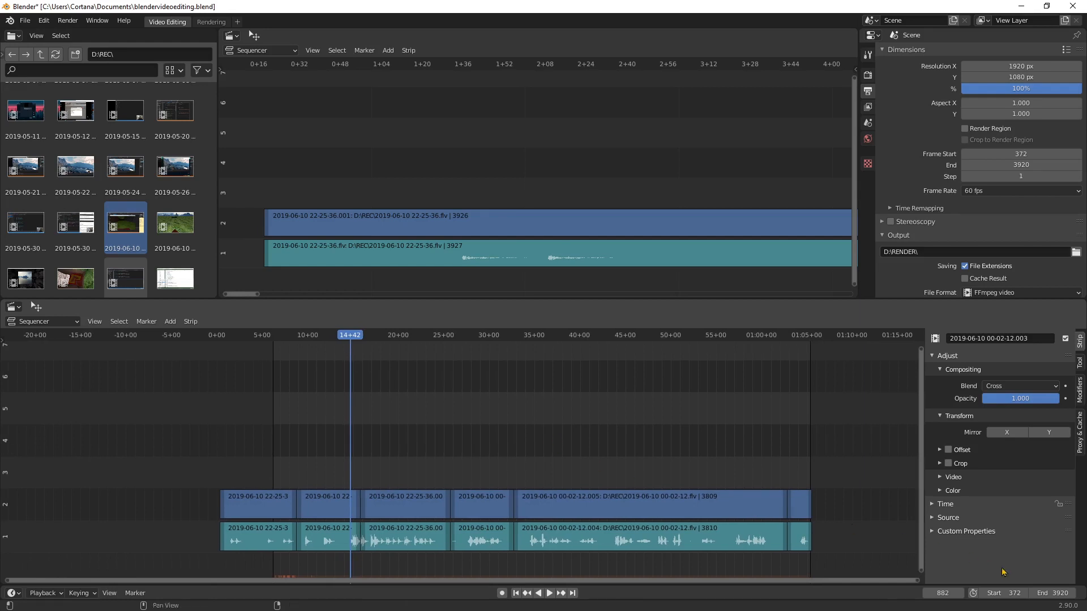
{"action": "left_click_drag", "start_coordinate": [1003, 593], "coordinate": [956, 592]}
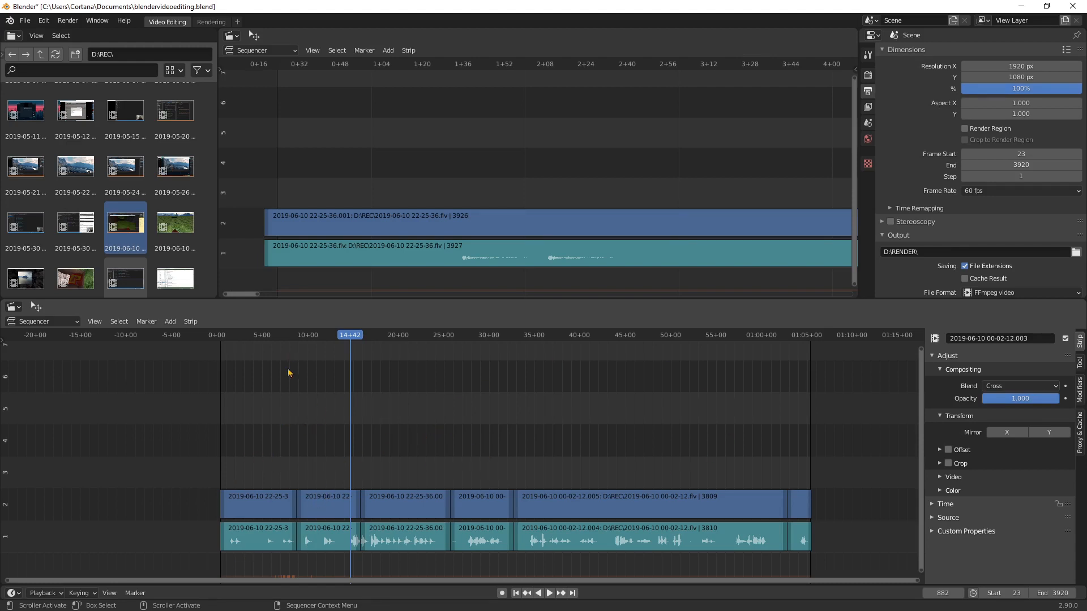
- Raise the second section's video and sound strips straight up to channels 4 and 3, and clear the selection
{"action": "left_click_drag", "start_coordinate": [320, 437], "coordinate": [334, 581]}
{"action": "left_click_drag", "start_coordinate": [330, 515], "coordinate": [360, 447]}
{"action": "key", "text": "x"}
{"action": "key", "text": "y"}
{"action": "left_click", "coordinate": [424, 435]}
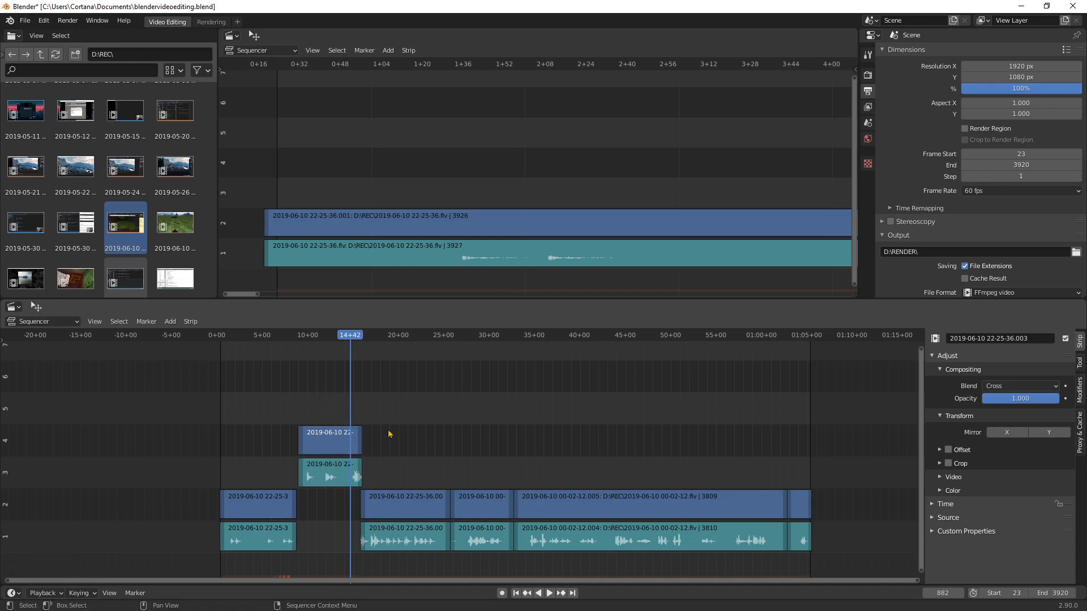
- Slide the raised section's video and sound strips slightly earlier so they overlap the end of the first section, and deselect them
{"action": "scroll", "coordinate": [216, 460], "scroll_direction": "up", "scroll_amount": 4}
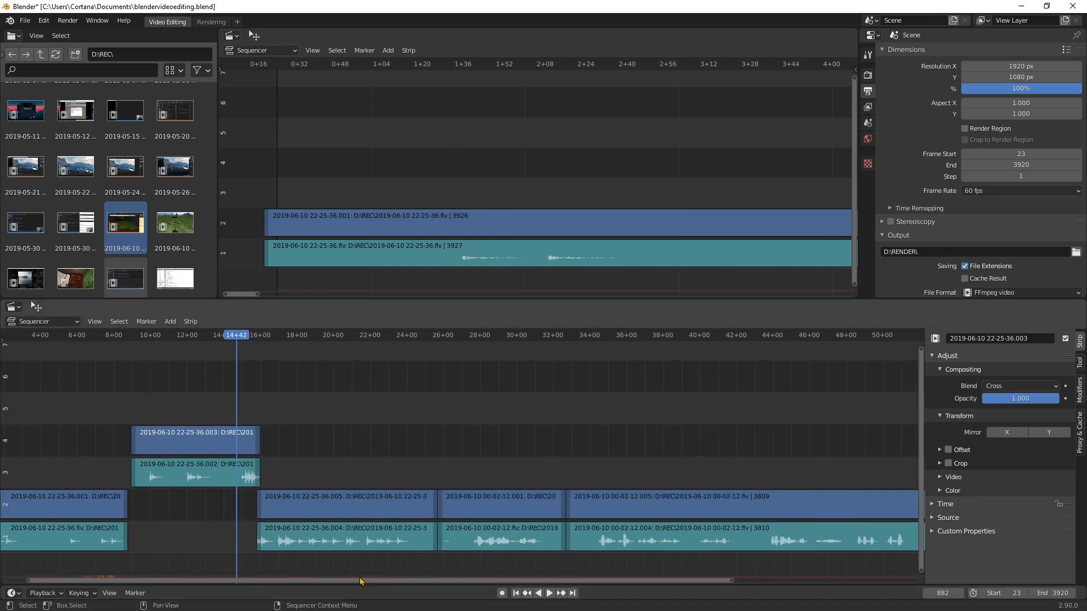
{"action": "left_click_drag", "start_coordinate": [360, 583], "coordinate": [141, 576]}
{"action": "scroll", "coordinate": [321, 486], "scroll_direction": "up", "scroll_amount": 10}
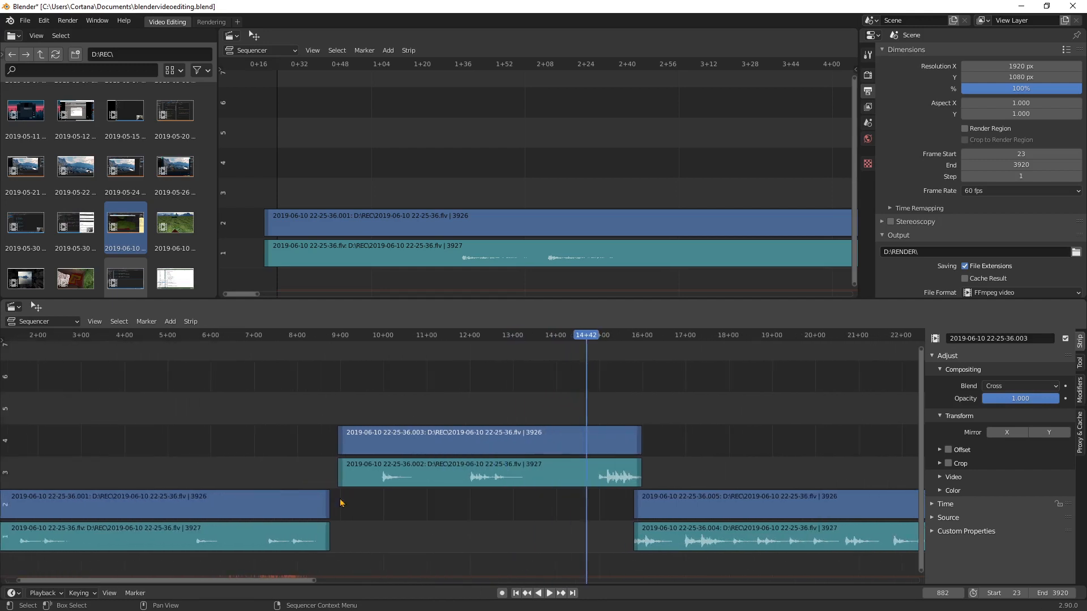
{"action": "left_click_drag", "start_coordinate": [356, 397], "coordinate": [481, 521]}
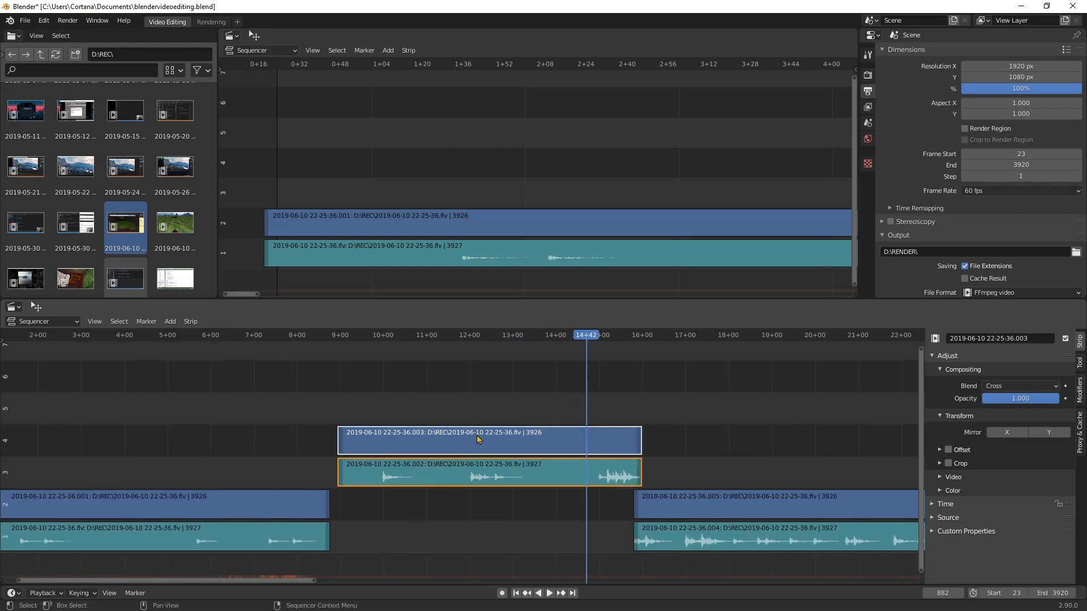
{"action": "left_click_drag", "start_coordinate": [479, 439], "coordinate": [449, 430]}
{"action": "left_click", "coordinate": [405, 543]}
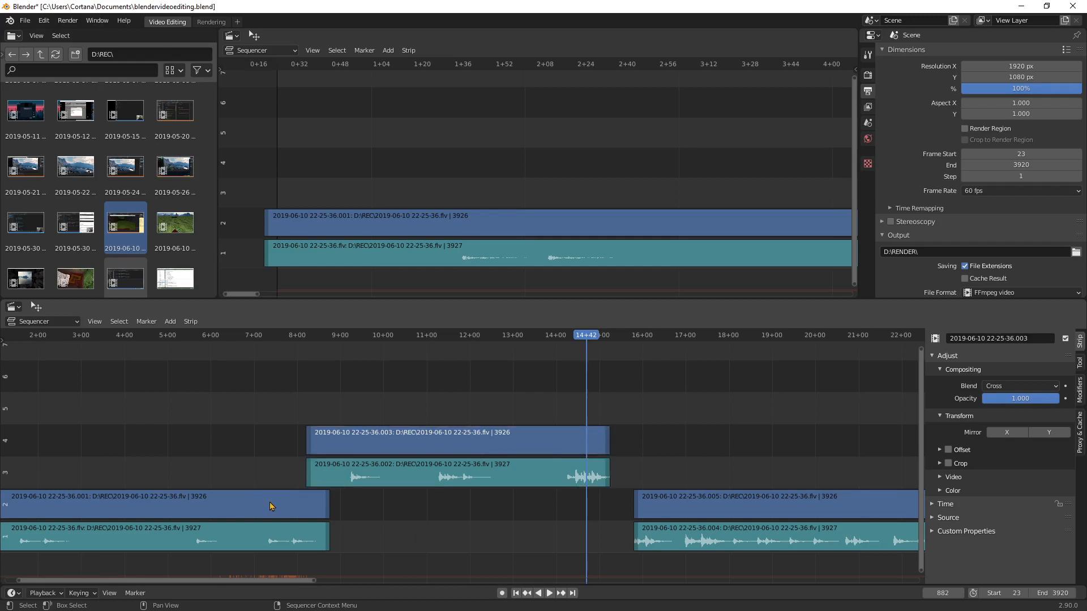
- Add a Wipe transition from the first section's video to the raised section's video, keeping its transition type Single
{"action": "left_click", "coordinate": [270, 505]}
{"action": "left_click", "coordinate": [360, 444], "text": "shift"}
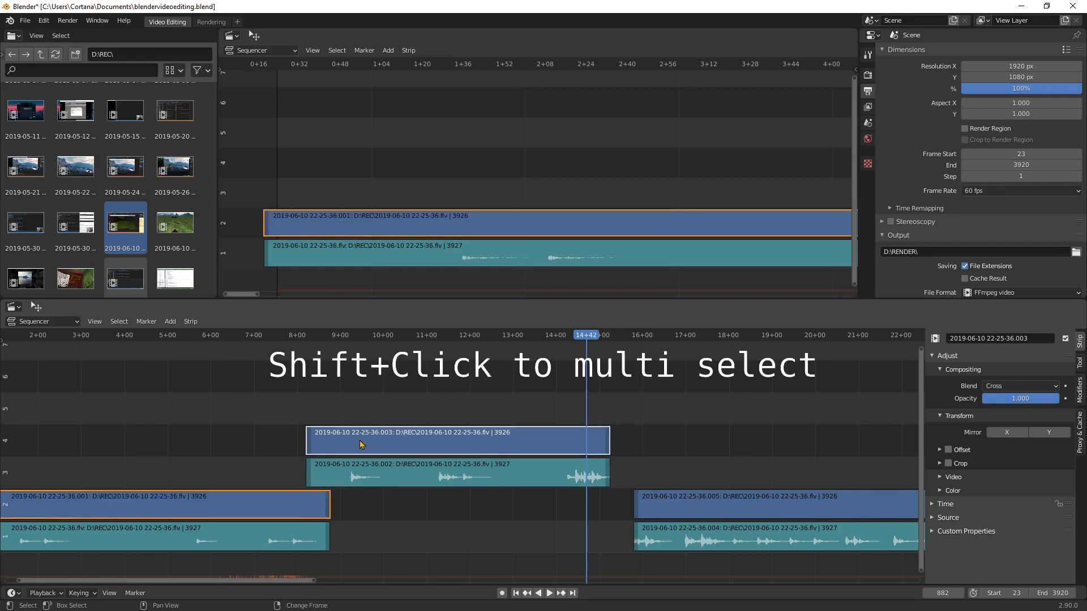
{"action": "right_click", "coordinate": [321, 443]}
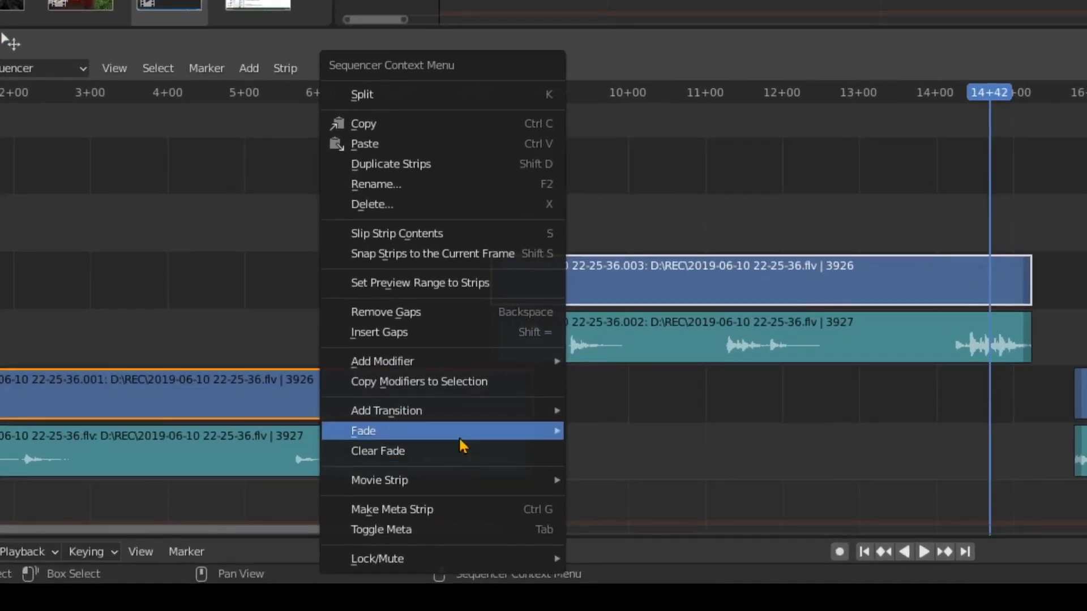
{"action": "mouse_move", "coordinate": [297, 526]}
{"action": "mouse_move", "coordinate": [463, 411]}
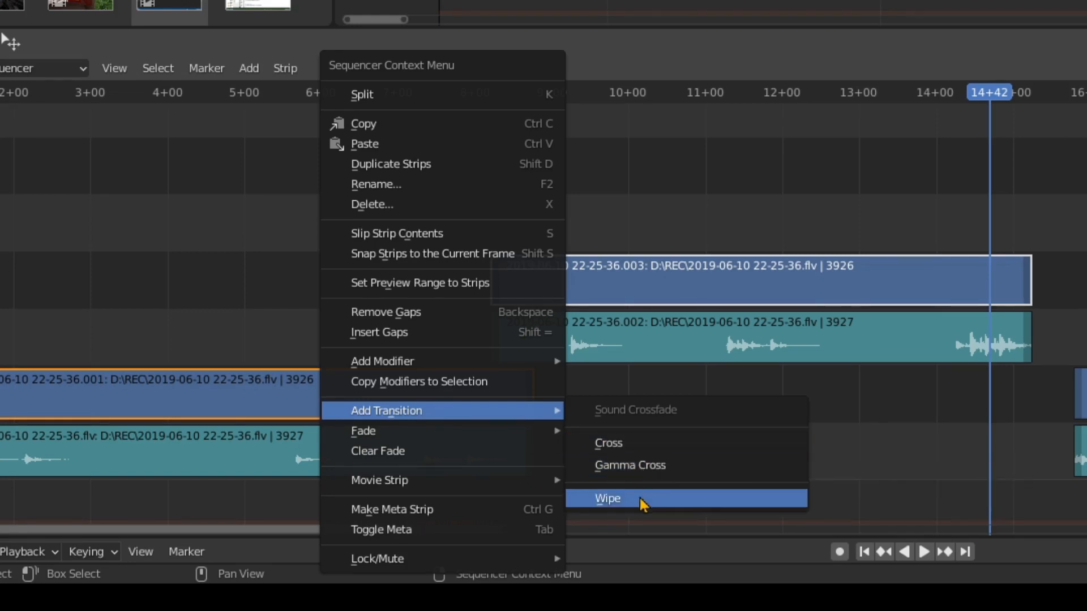
{"action": "left_click", "coordinate": [637, 498]}
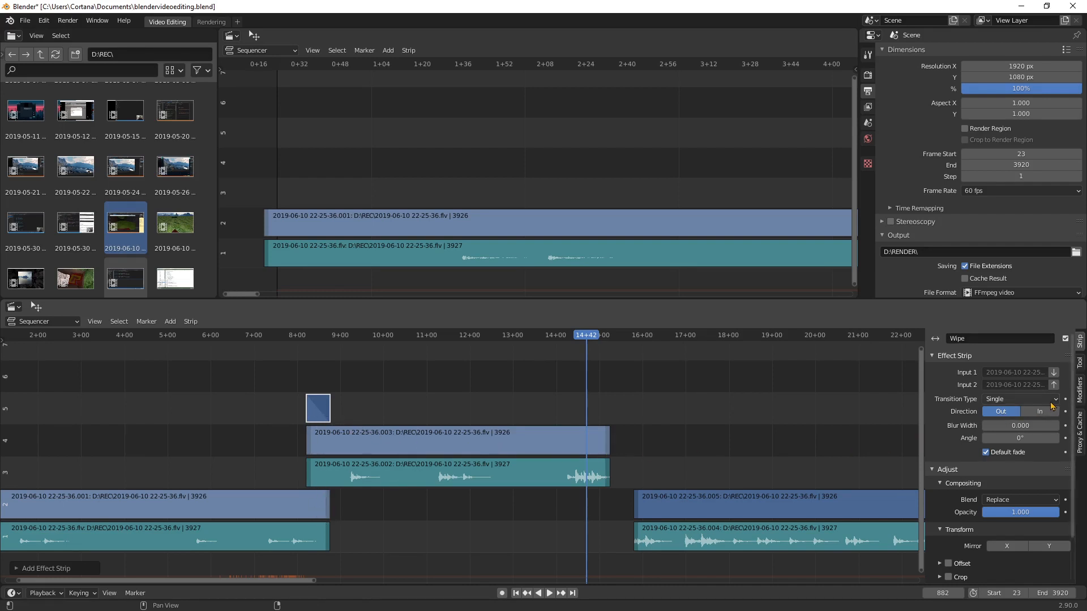
{"action": "left_click", "coordinate": [371, 402]}
{"action": "left_click", "coordinate": [315, 410]}
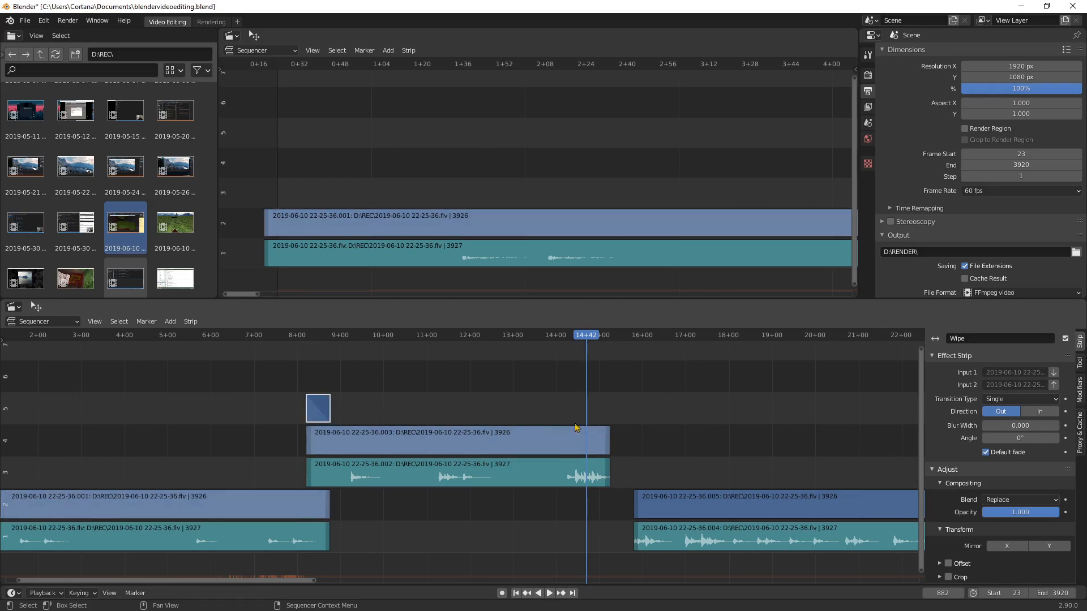
{"action": "left_click", "coordinate": [1021, 399]}
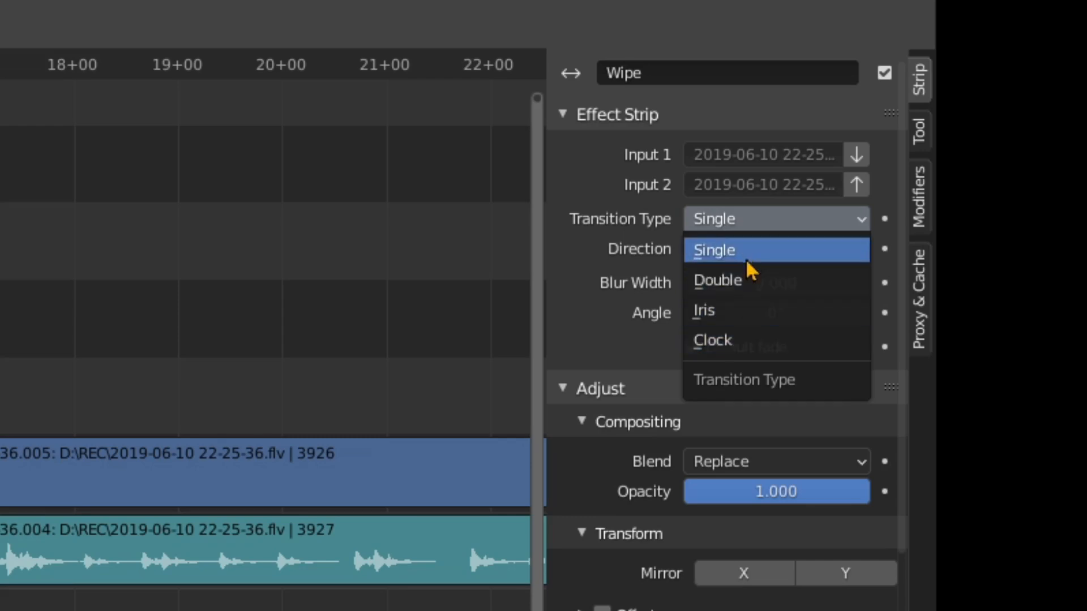
{"action": "left_click", "coordinate": [746, 251]}
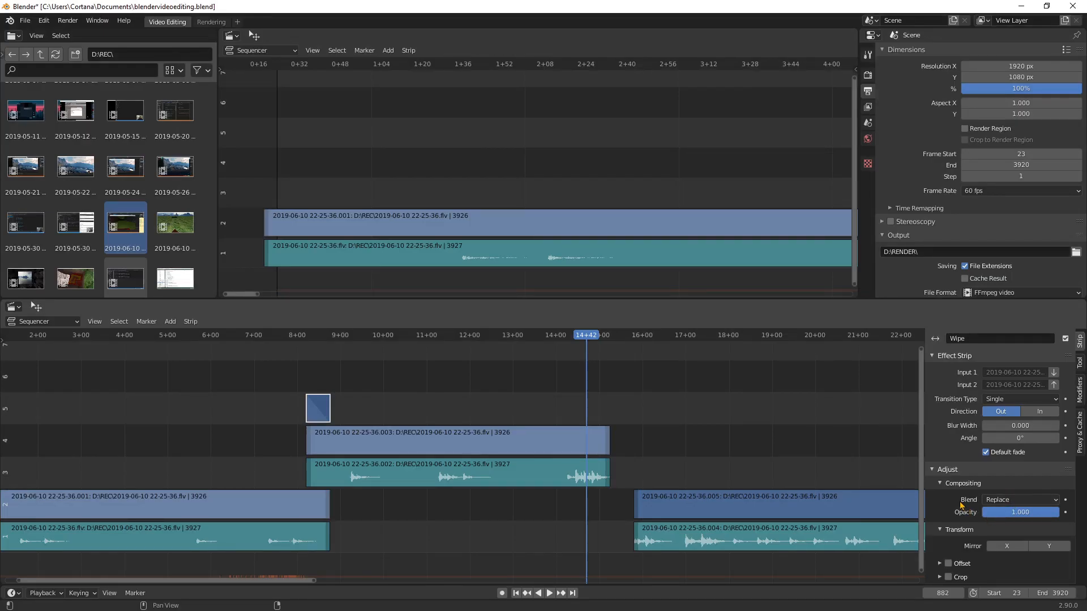
{"action": "scroll", "coordinate": [961, 505], "scroll_direction": "down", "scroll_amount": 3}
{"action": "scroll", "coordinate": [991, 453], "scroll_direction": "up", "scroll_amount": 3}
- Switch the upper area to Preview, play through the wipe transition, and park the playhead inside it at frame 507
{"action": "left_click_drag", "start_coordinate": [590, 340], "coordinate": [303, 340]}
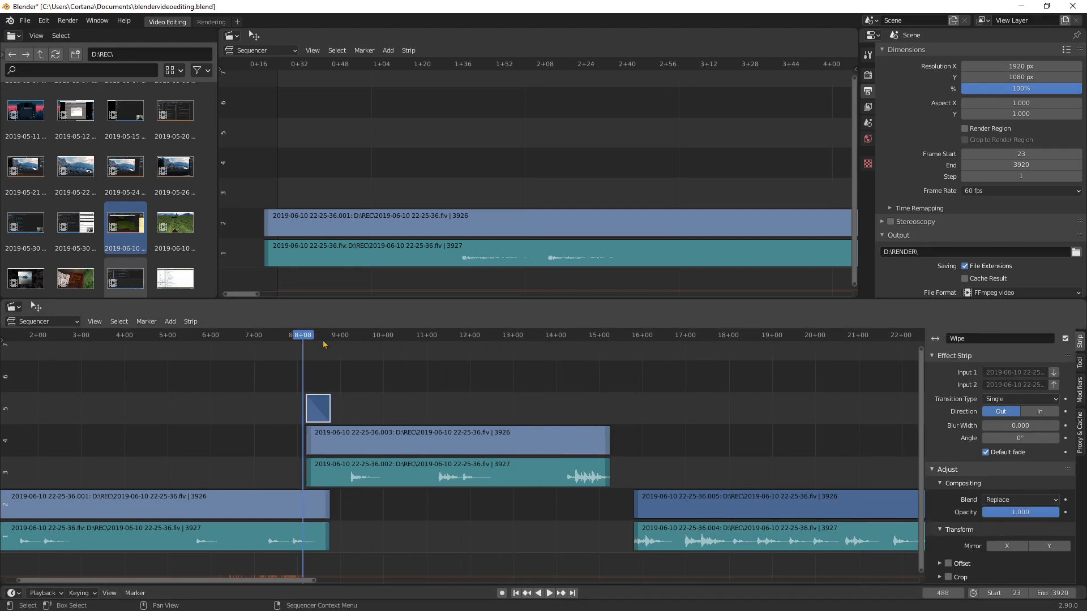
{"action": "left_click", "coordinate": [265, 51]}
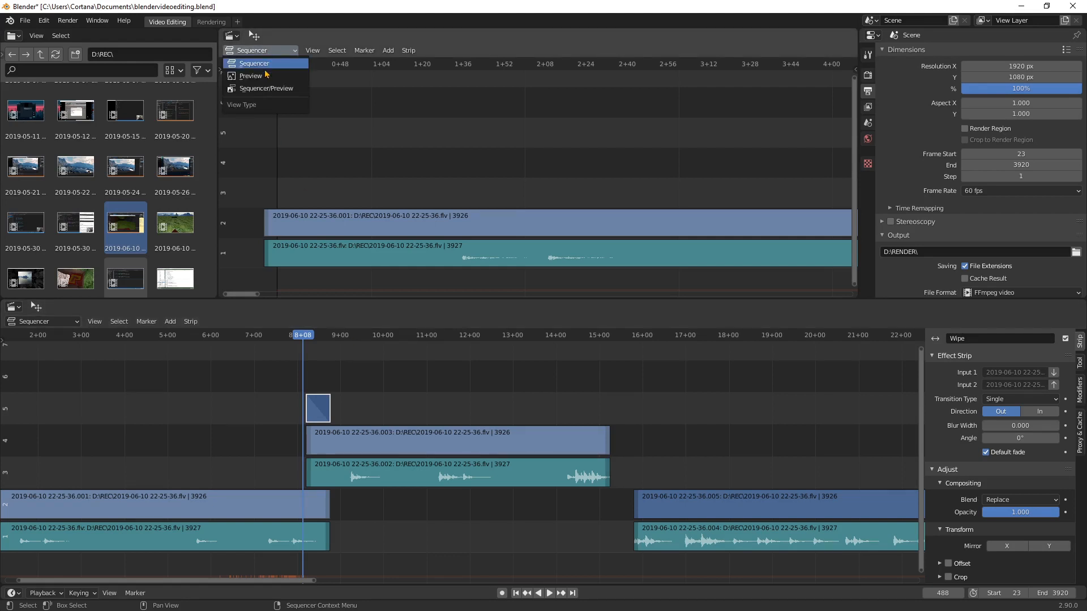
{"action": "left_click", "coordinate": [266, 76]}
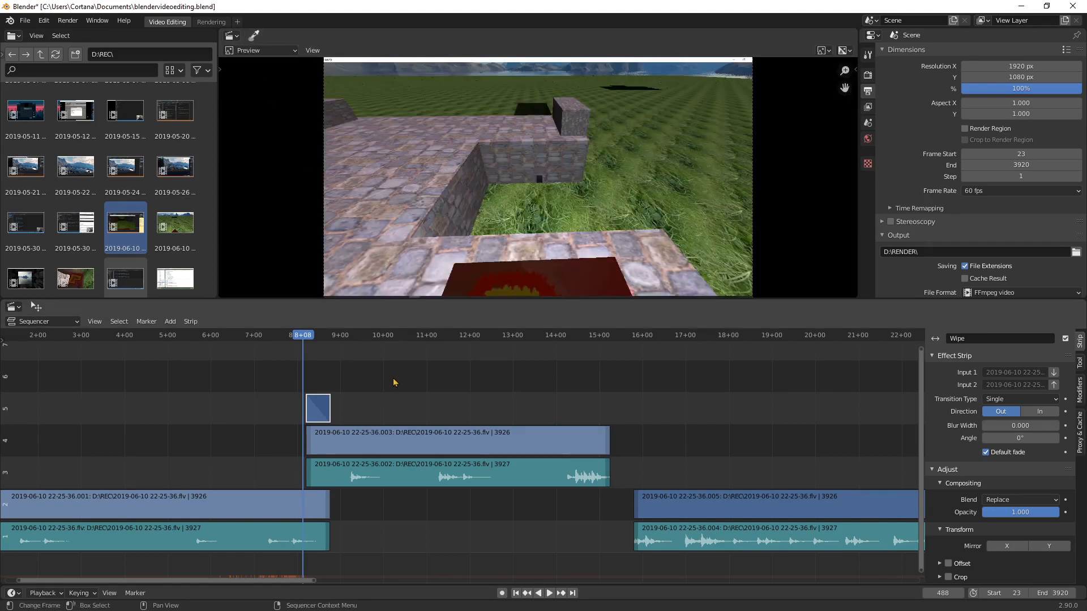
{"action": "key", "text": "space"}
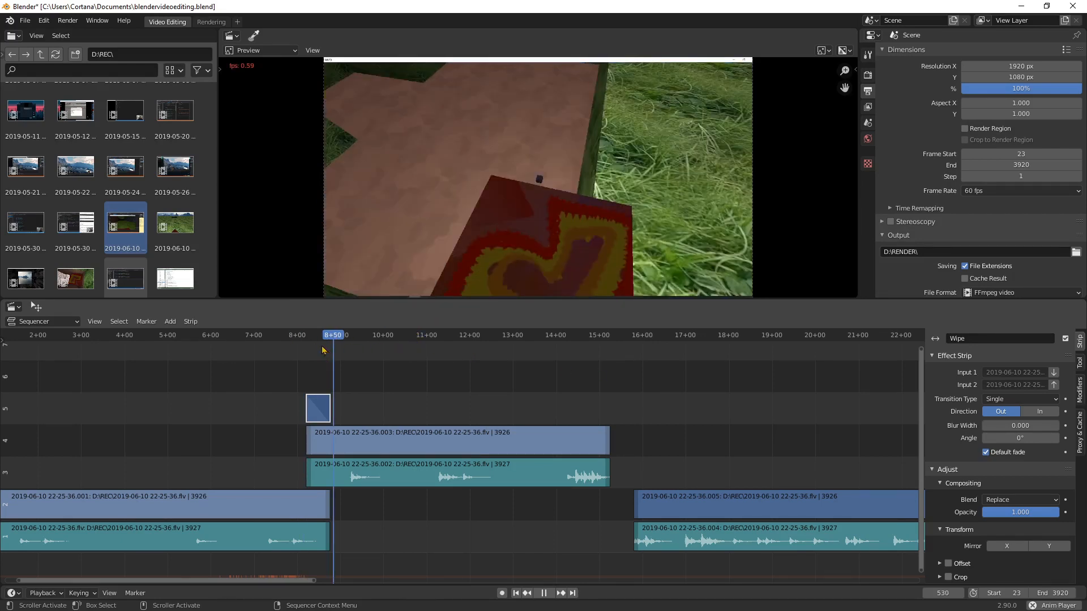
{"action": "key", "text": "space"}
{"action": "left_click", "coordinate": [295, 336]}
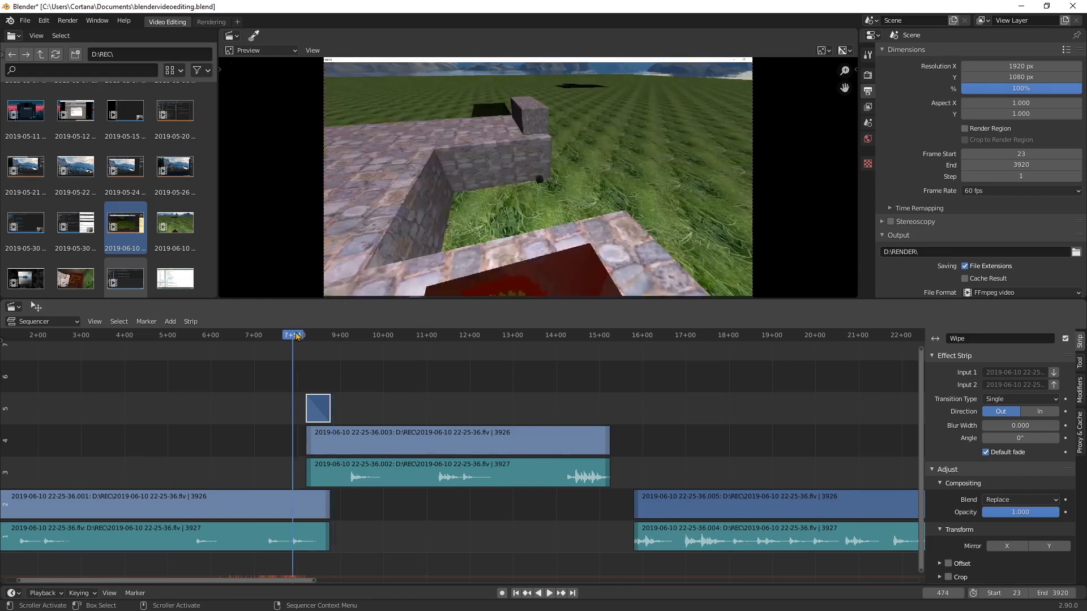
{"action": "key", "text": "space"}
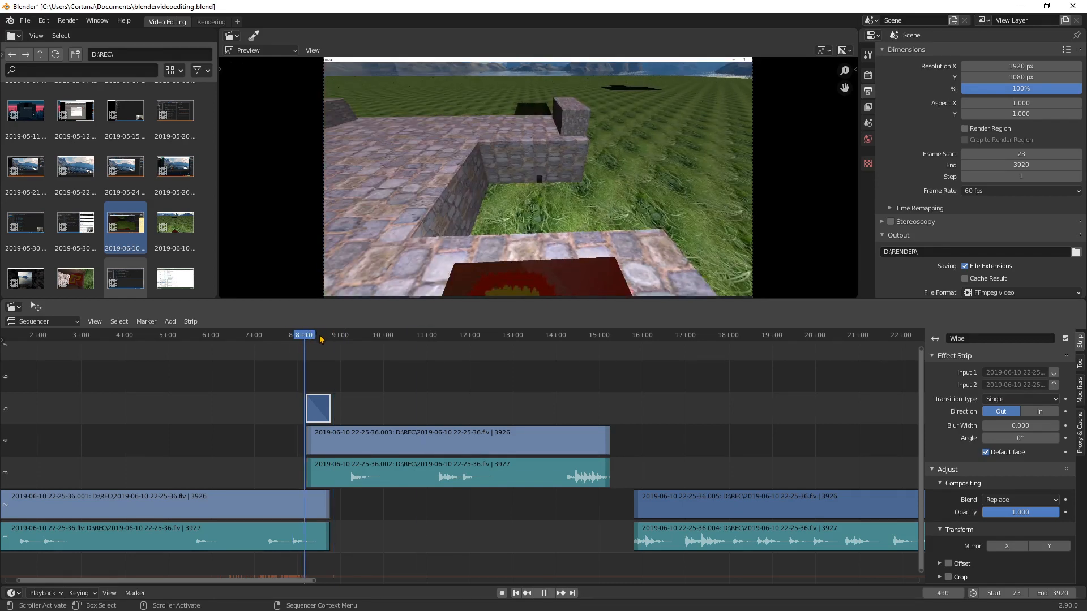
{"action": "key", "text": "space"}
{"action": "left_click", "coordinate": [316, 336]}
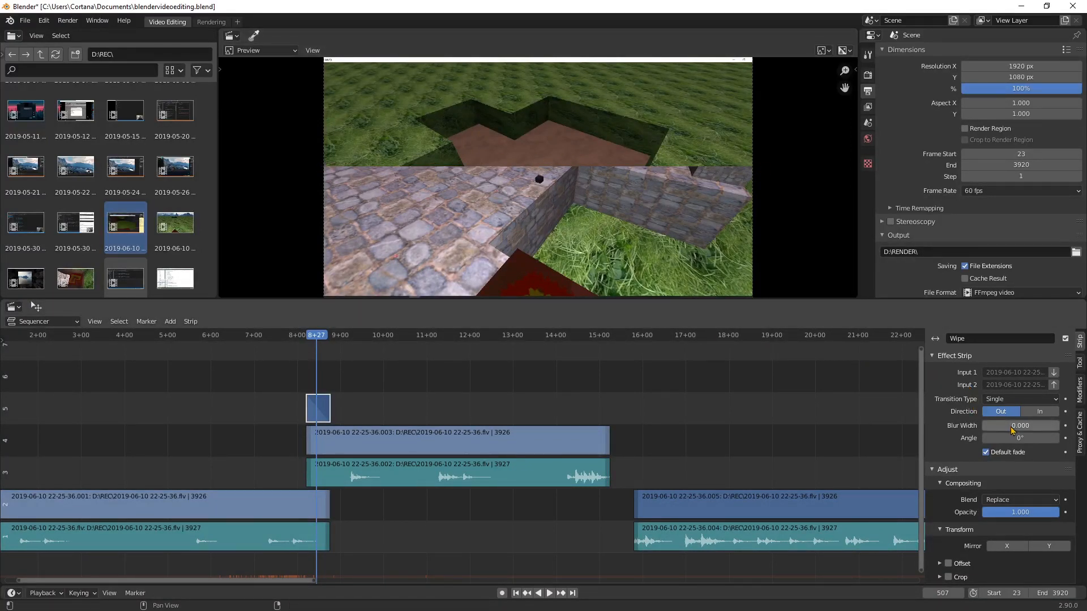
- Try a 0.196 blur width on the wipe, and switch it to the Double transition type with a 0.051 blur width
{"action": "mouse_move", "coordinate": [983, 425]}
{"action": "left_mouse_down"}
{"action": "mouse_move", "coordinate": [1014, 425]}
{"action": "mouse_move", "coordinate": [997, 428]}
{"action": "left_mouse_up"}
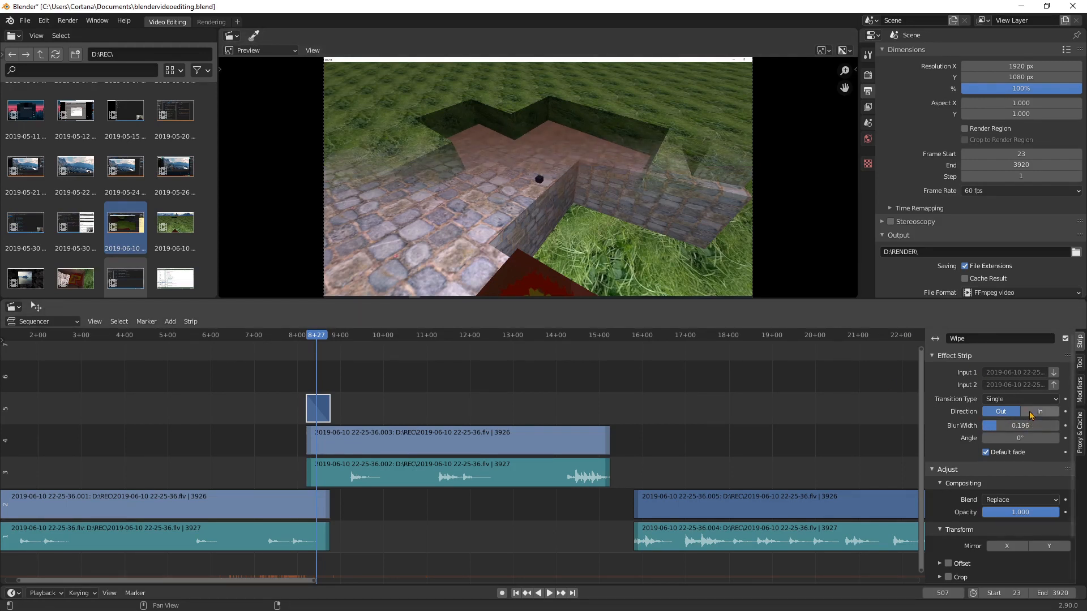
{"action": "left_click", "coordinate": [1021, 400]}
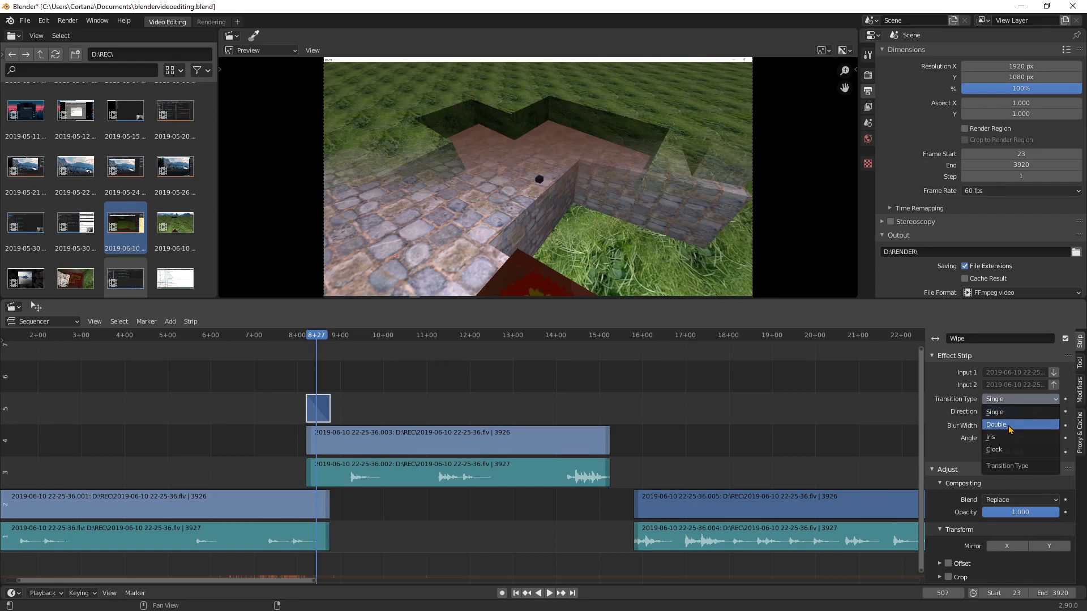
{"action": "left_click", "coordinate": [1010, 425]}
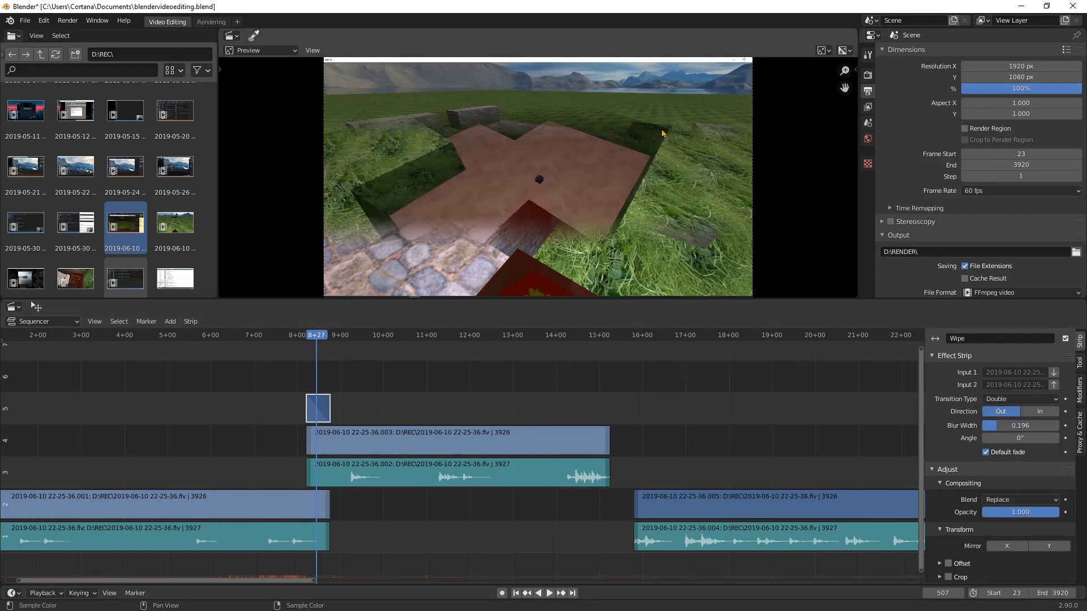
{"action": "left_click_drag", "start_coordinate": [1019, 425], "coordinate": [985, 426]}
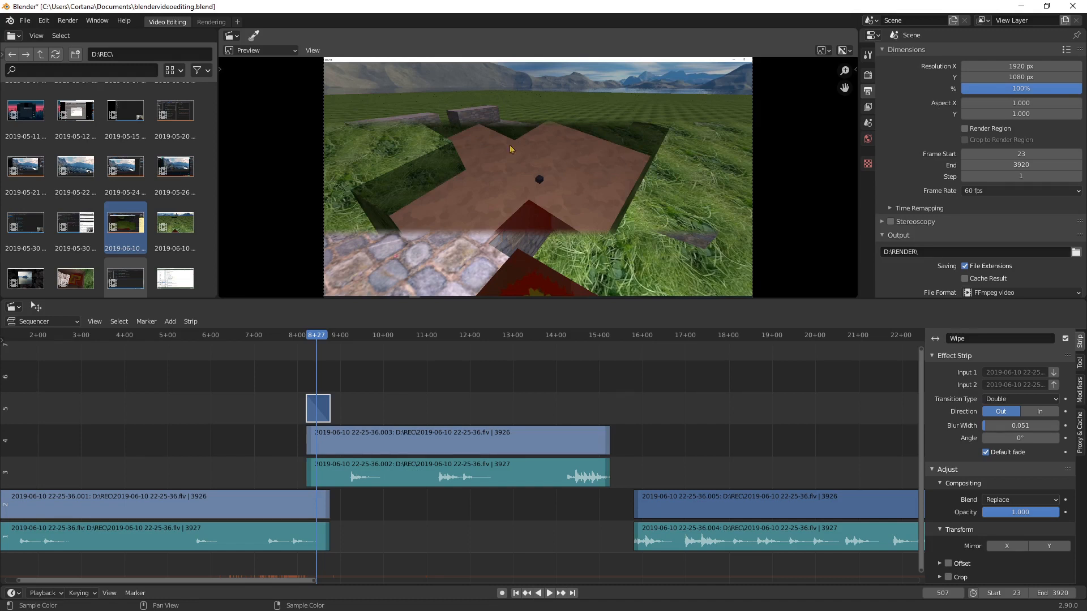
- Crossfade the sounds of the first section and the overlapping raised section
{"action": "left_click", "coordinate": [715, 430]}
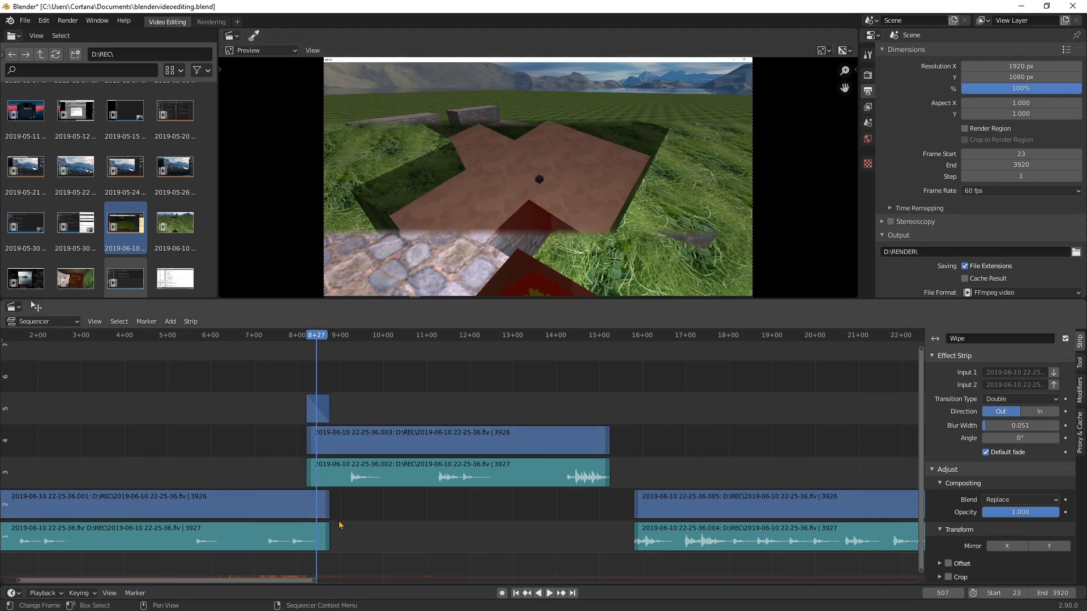
{"action": "left_click", "coordinate": [295, 544]}
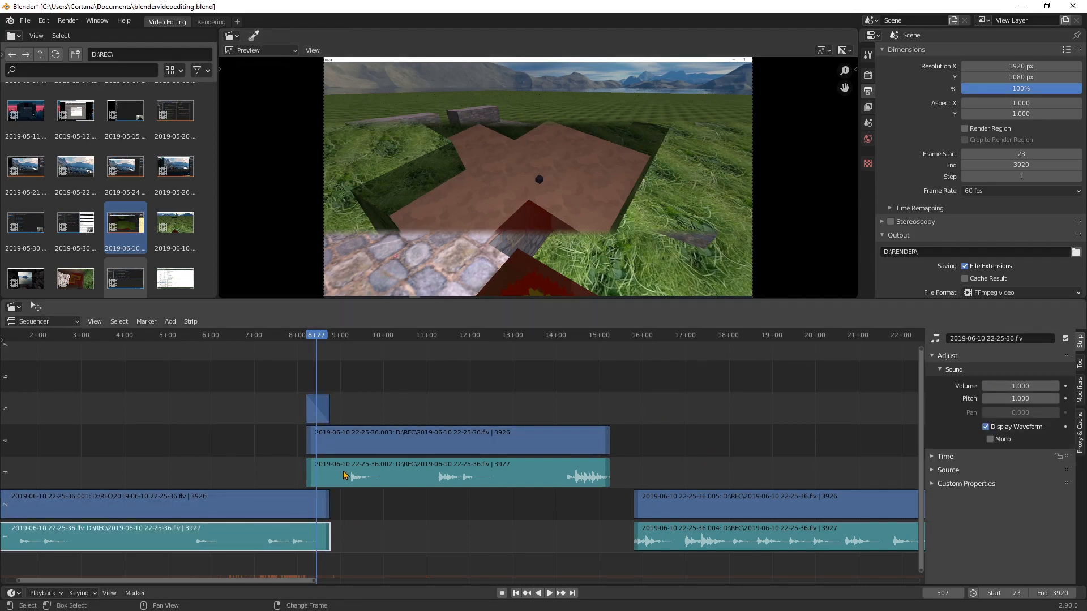
{"action": "left_click", "coordinate": [343, 476]}
{"action": "left_click", "coordinate": [374, 539]}
{"action": "left_click", "coordinate": [290, 543]}
{"action": "left_click", "coordinate": [383, 474], "text": "shift"}
{"action": "right_click", "coordinate": [353, 473]}
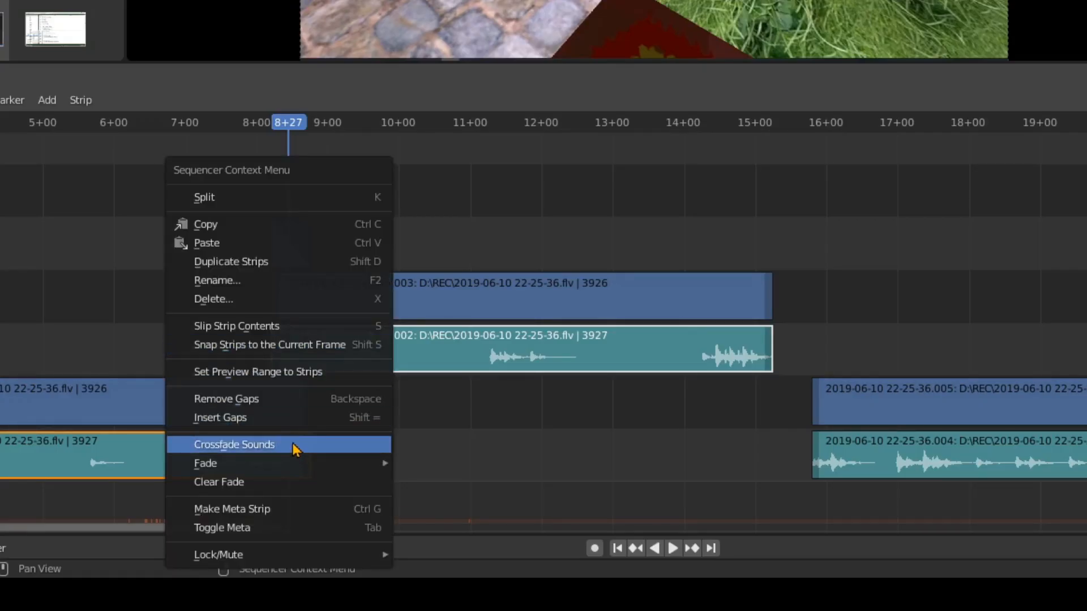
{"action": "left_click", "coordinate": [293, 444]}
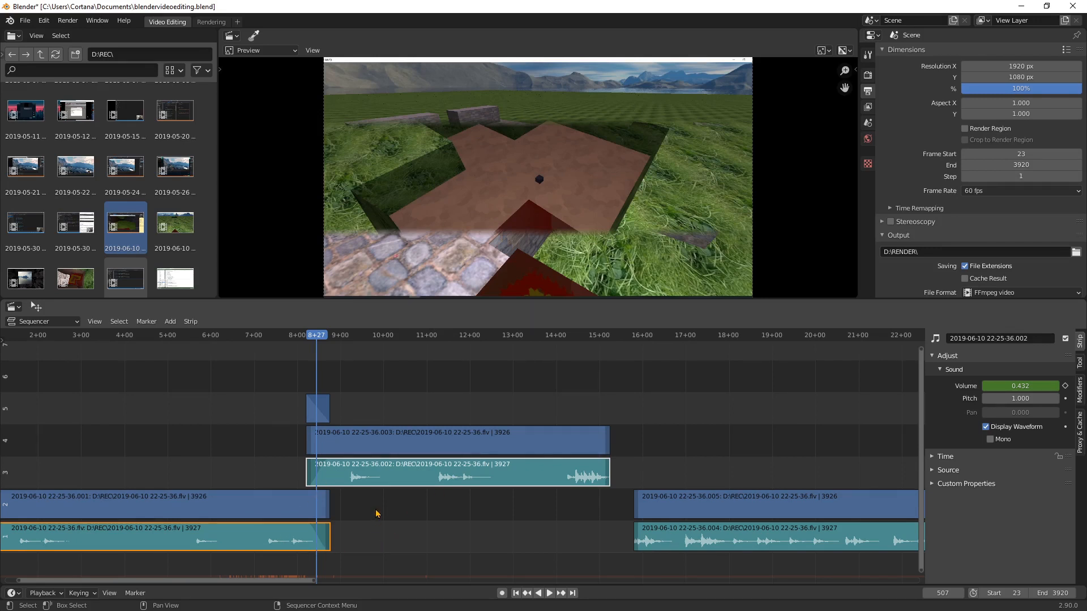
- Slide the third section's video and sound strips earlier so they overlap the end of the raised section, and select the raised video strip
{"action": "left_click_drag", "start_coordinate": [631, 450], "coordinate": [702, 581]}
{"action": "key", "text": "g"}
{"action": "left_click", "coordinate": [698, 539]}
{"action": "left_click", "coordinate": [572, 440]}
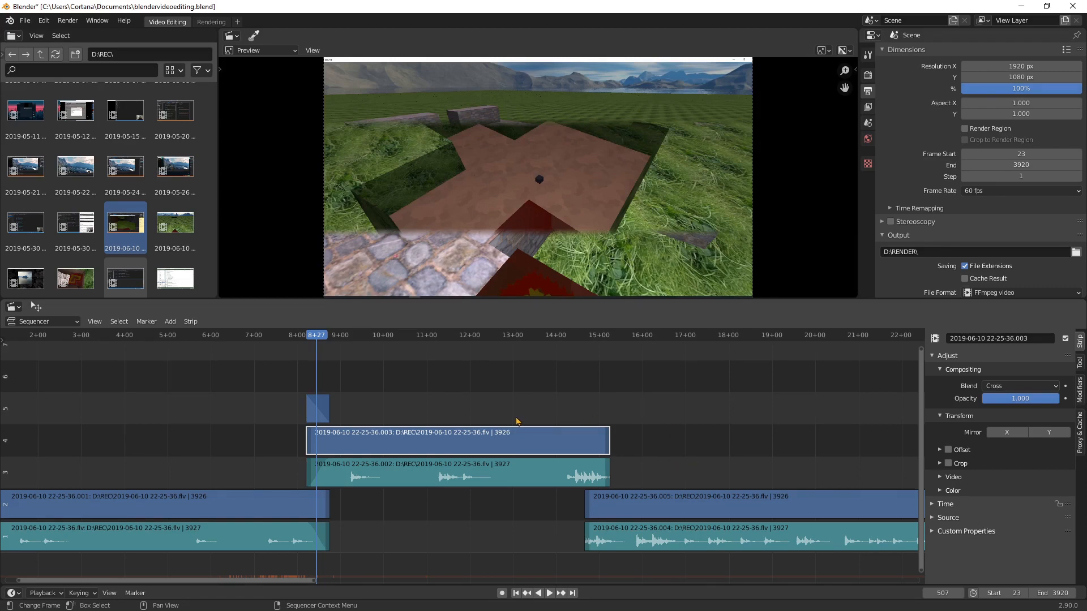
- Delete the wipe transition strip on channel 5
{"action": "scroll", "coordinate": [645, 467], "scroll_direction": "down", "scroll_amount": 3}
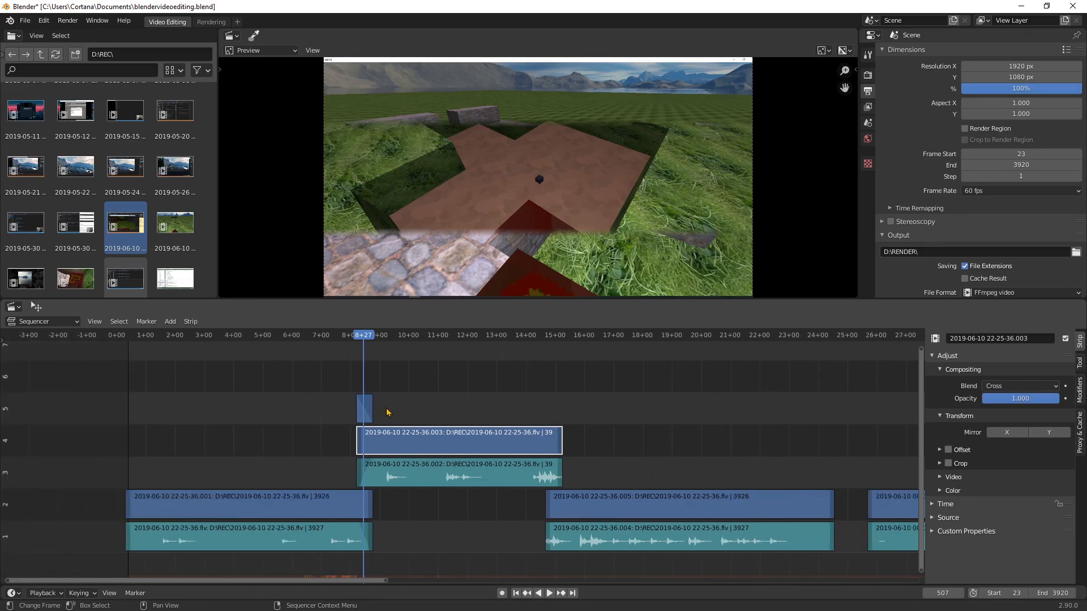
{"action": "left_click", "coordinate": [366, 415]}
{"action": "key", "text": "Delete"}
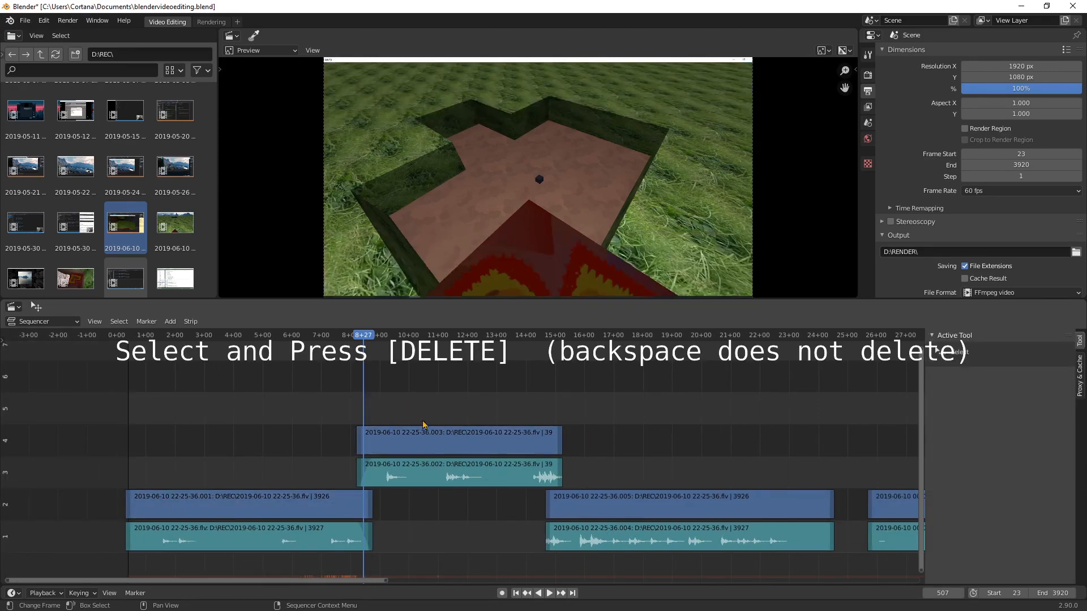
- Move the second section's strips up to channels 5 and 6, and shift the third section later onto channels 2 and 3
{"action": "left_click_drag", "start_coordinate": [456, 392], "coordinate": [434, 480]}
{"action": "key", "text": "g"}
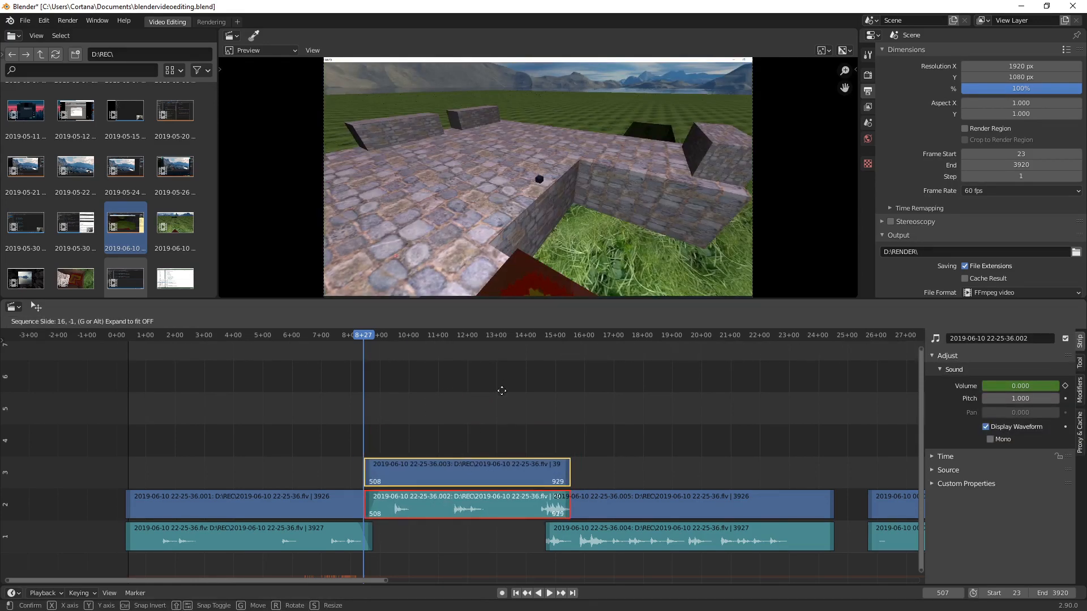
{"action": "left_click", "coordinate": [571, 306]}
{"action": "left_click_drag", "start_coordinate": [498, 470], "coordinate": [666, 551]}
{"action": "key", "text": "g"}
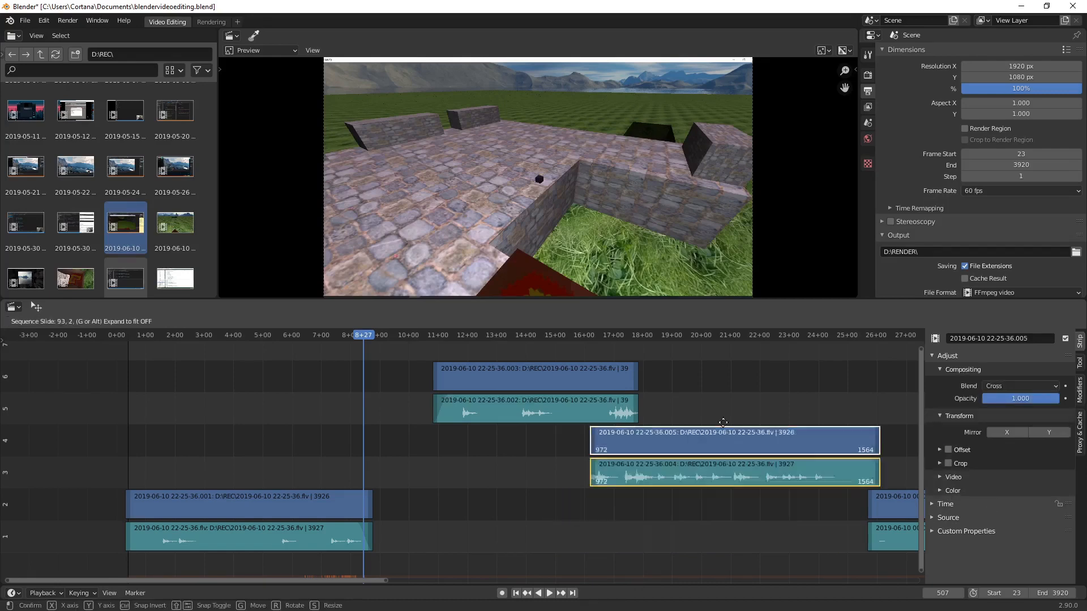
{"action": "left_click", "coordinate": [717, 432]}
- Try to drop the raised second section onto channels 1 and 2 right behind the first section
{"action": "left_click_drag", "start_coordinate": [509, 432], "coordinate": [467, 369]}
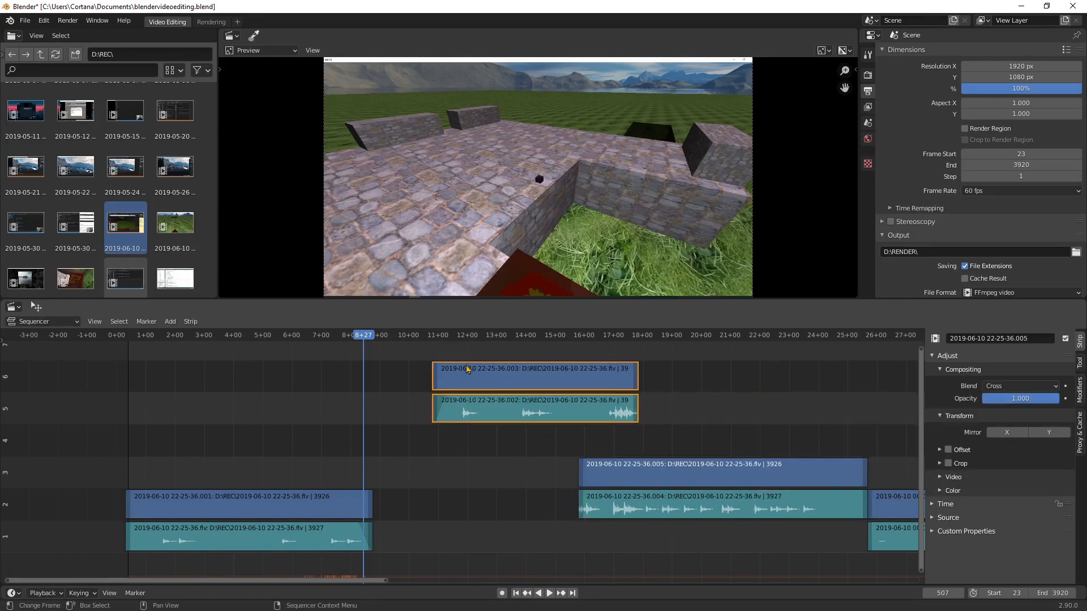
{"action": "key", "text": "g"}
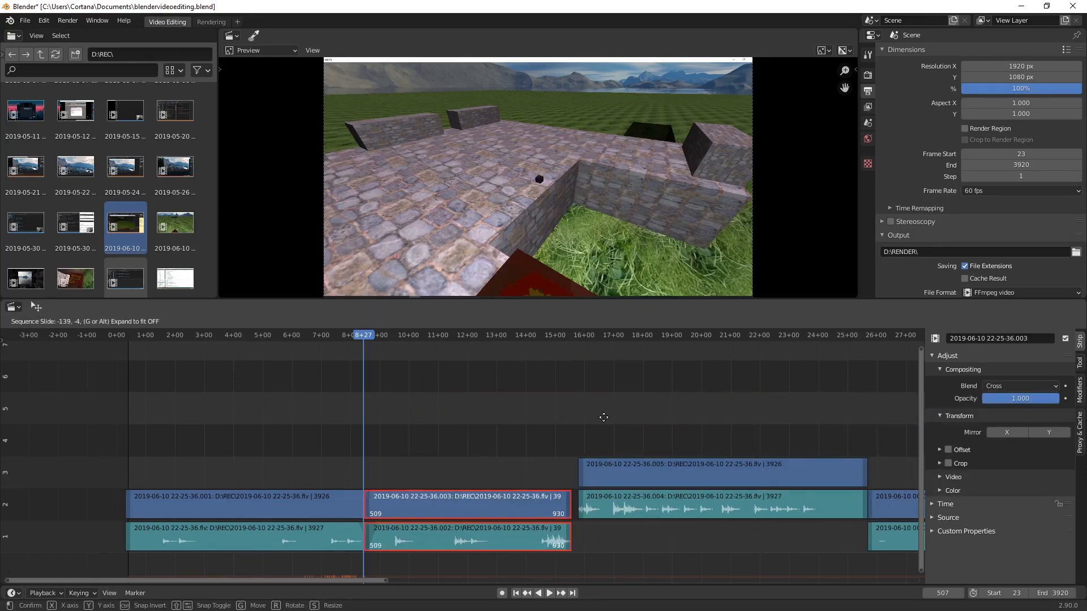
{"action": "left_click", "coordinate": [435, 516]}
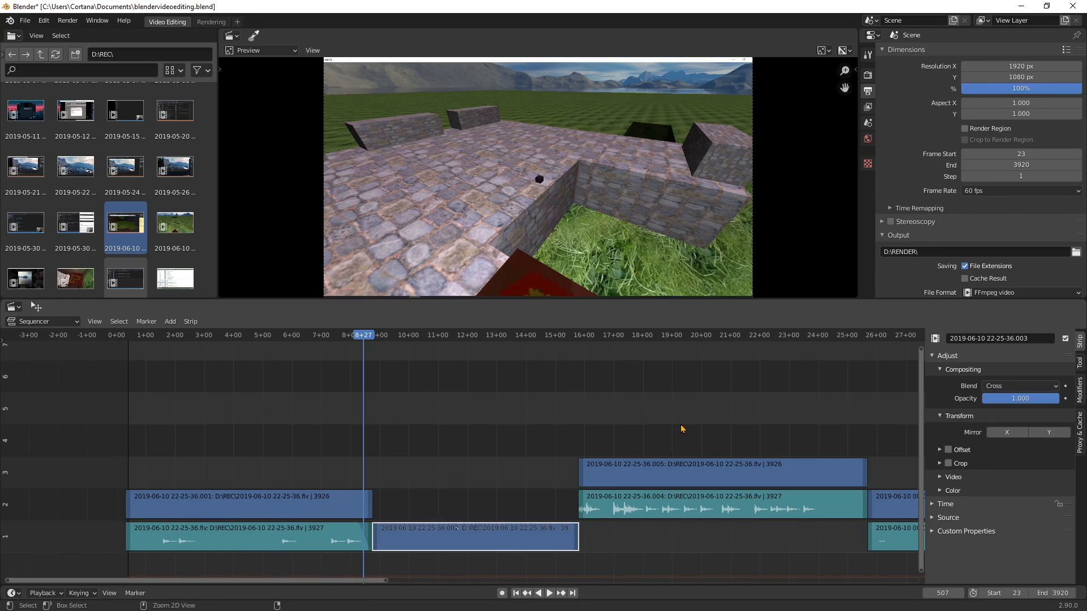
{"action": "key", "text": "ctrl+z"}
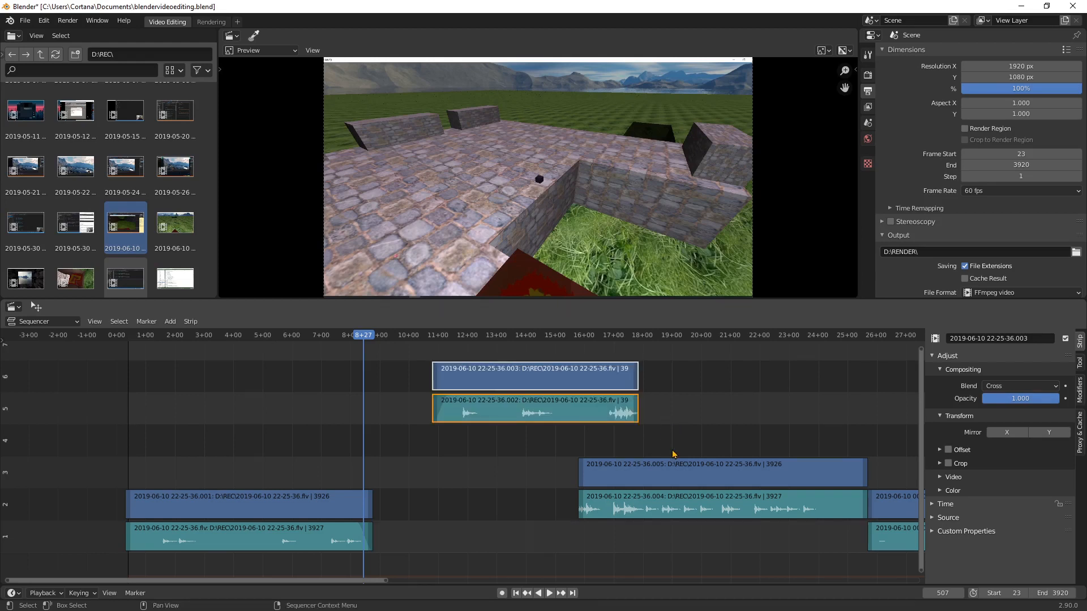
- Shift the third section later onto channels 3 and 4, and place the second section on channels 1 and 2 directly after the first
{"action": "left_click_drag", "start_coordinate": [672, 429], "coordinate": [741, 546]}
{"action": "left_click_drag", "start_coordinate": [708, 473], "coordinate": [759, 448]}
{"action": "left_click", "coordinate": [581, 519]}
{"action": "left_click_drag", "start_coordinate": [549, 453], "coordinate": [493, 370]}
{"action": "left_click_drag", "start_coordinate": [526, 405], "coordinate": [479, 491]}
{"action": "left_click", "coordinate": [679, 421]}
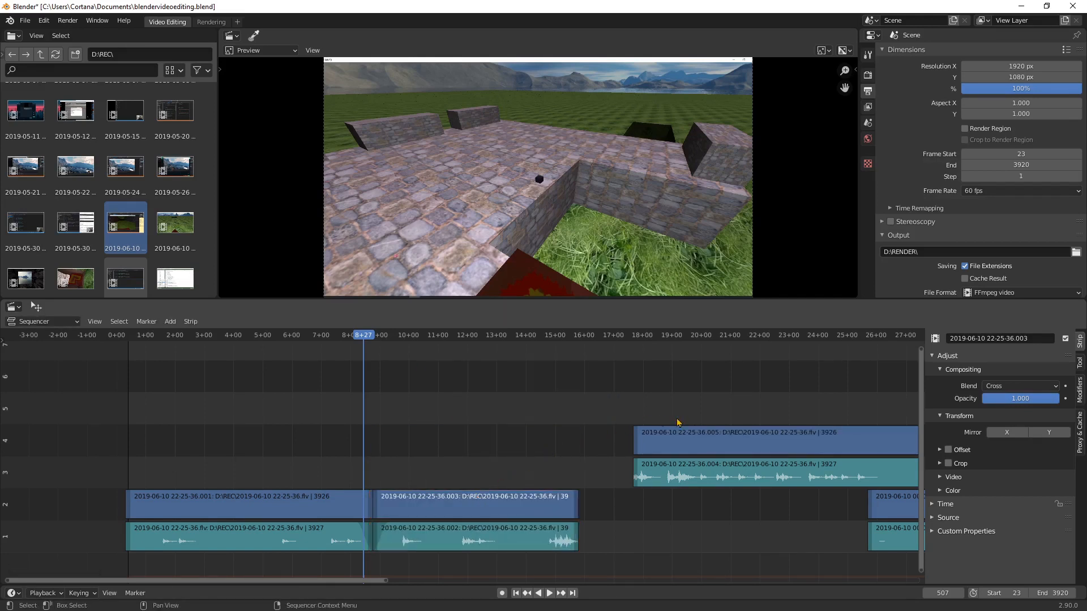
- Slide the 00-02-12 clip sections later to make room, and place the third section on channels 1 and 2 directly after the second
{"action": "scroll", "coordinate": [725, 534], "scroll_direction": "down", "scroll_amount": 7}
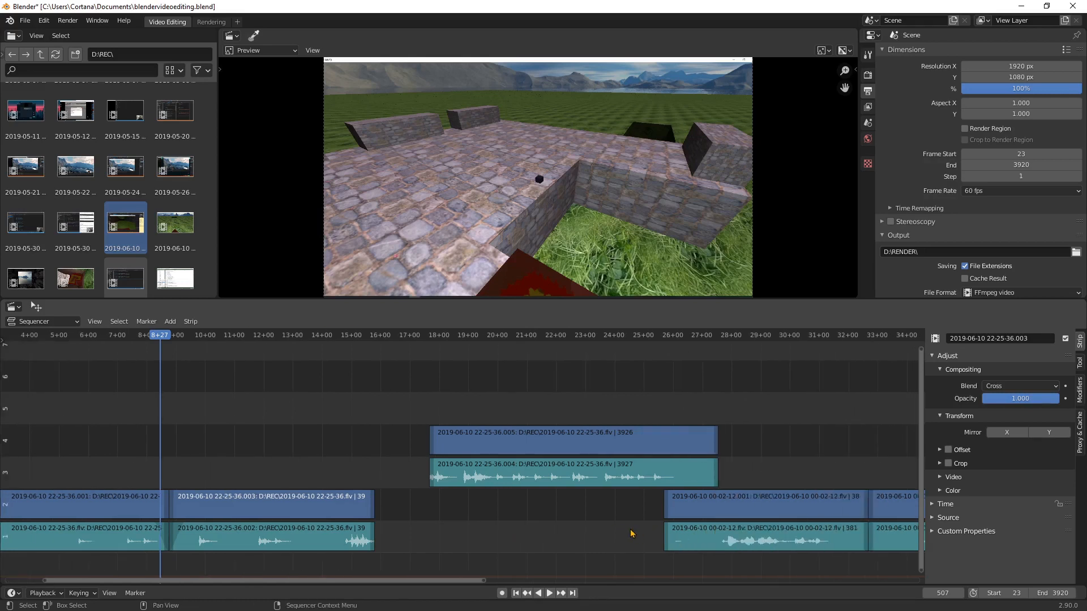
{"action": "left_click_drag", "start_coordinate": [487, 495], "coordinate": [875, 545]}
{"action": "left_click_drag", "start_coordinate": [711, 517], "coordinate": [793, 512]}
{"action": "left_click_drag", "start_coordinate": [459, 405], "coordinate": [486, 480]}
{"action": "left_click_drag", "start_coordinate": [486, 480], "coordinate": [459, 538]}
{"action": "left_click_drag", "start_coordinate": [574, 437], "coordinate": [827, 526]}
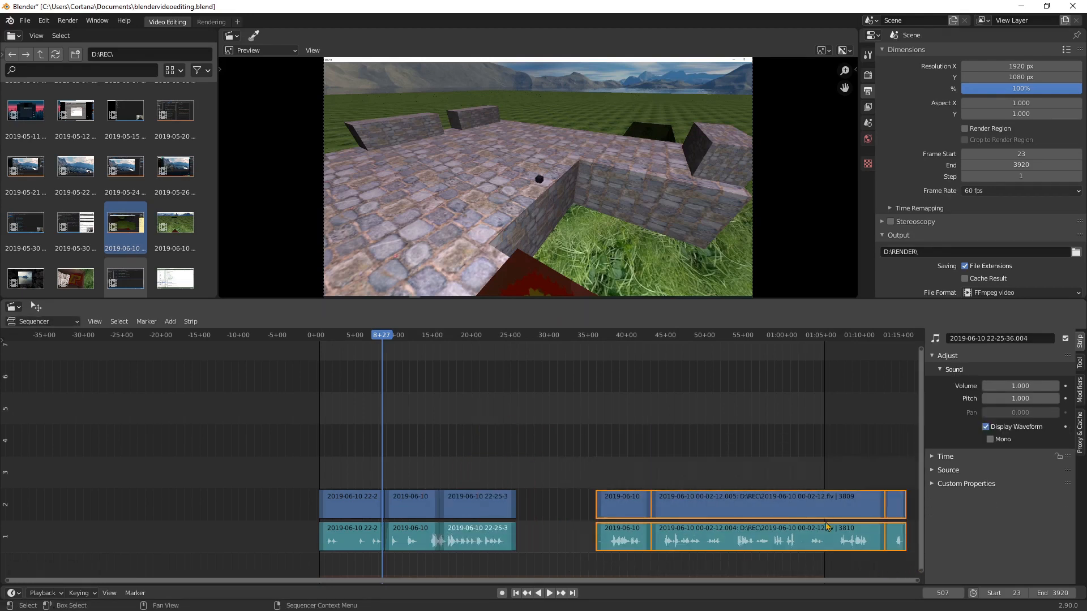
{"action": "left_click", "coordinate": [652, 462]}
- Move the first 00-02-12 section earlier onto channels 3 and 4 so it overlaps the end of the third section
{"action": "left_click", "coordinate": [608, 335]}
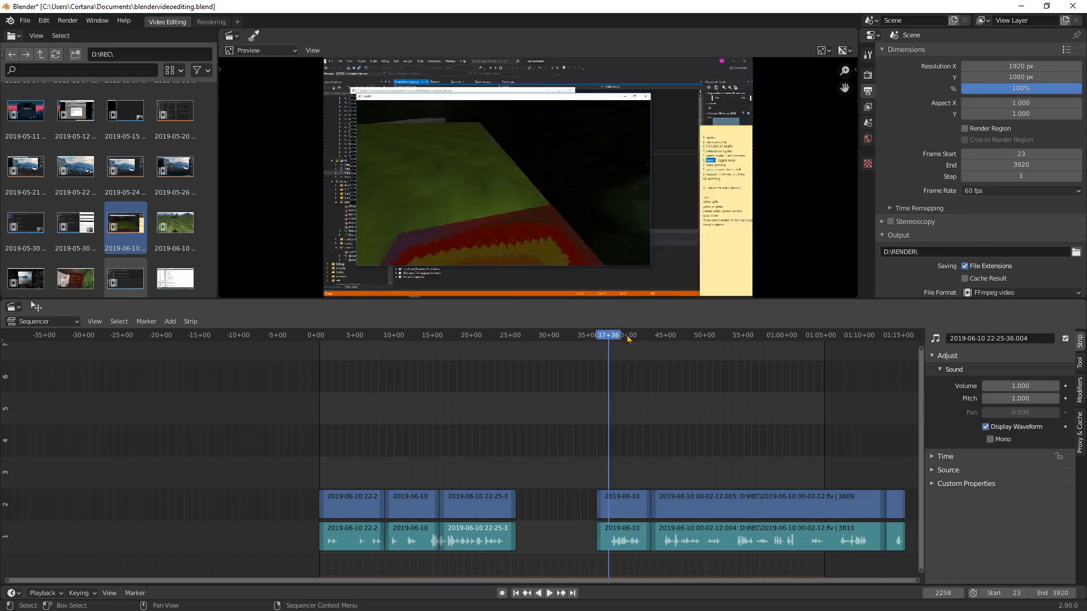
{"action": "left_click_drag", "start_coordinate": [610, 451], "coordinate": [632, 560]}
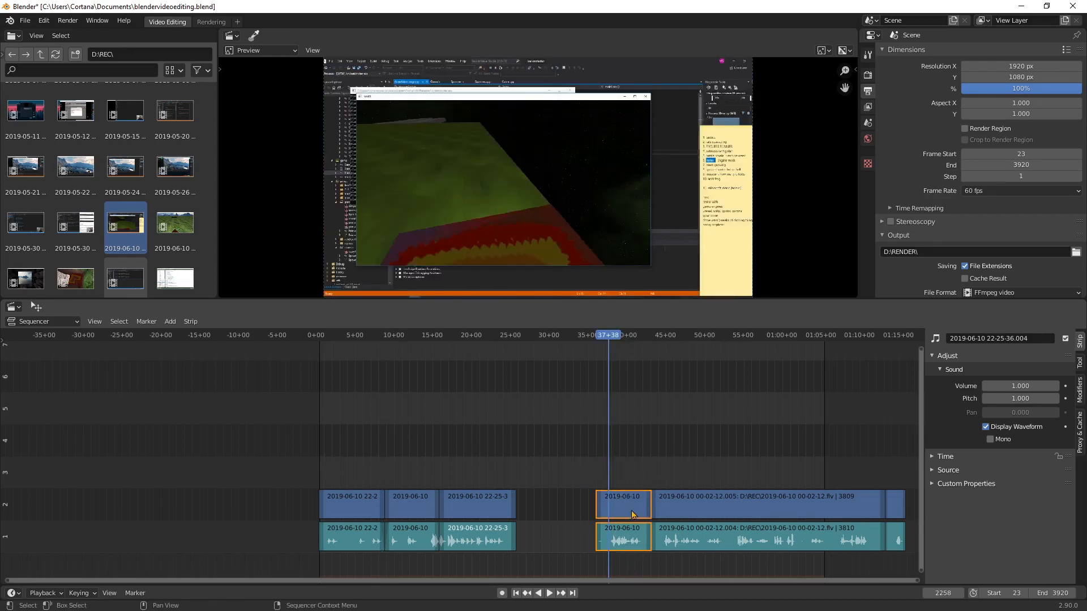
{"action": "key", "text": "g"}
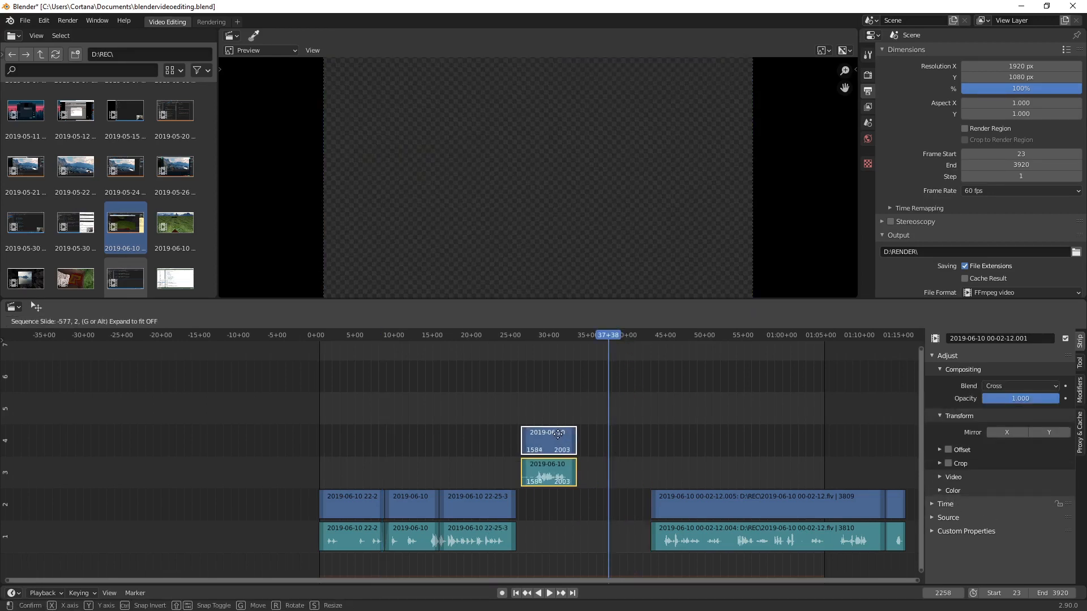
{"action": "left_click", "coordinate": [592, 435]}
- Slide the remaining 00-02-12 sections on channels 1 and 2 earlier so they start where the raised section ends
{"action": "left_click_drag", "start_coordinate": [638, 450], "coordinate": [906, 564]}
{"action": "key", "text": "g"}
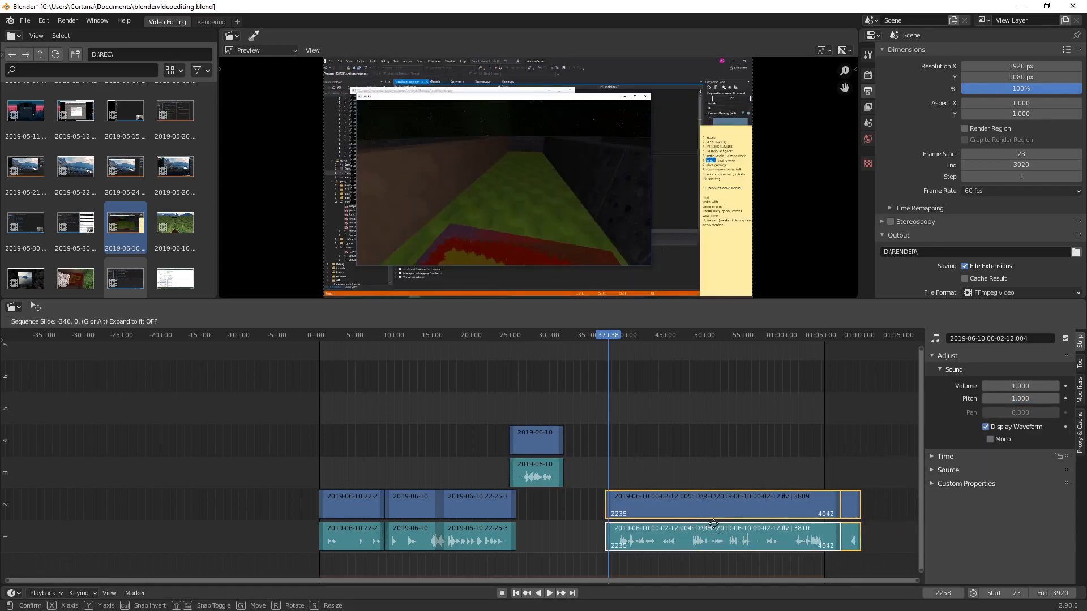
{"action": "left_click", "coordinate": [711, 525]}
{"action": "left_click", "coordinate": [662, 453]}
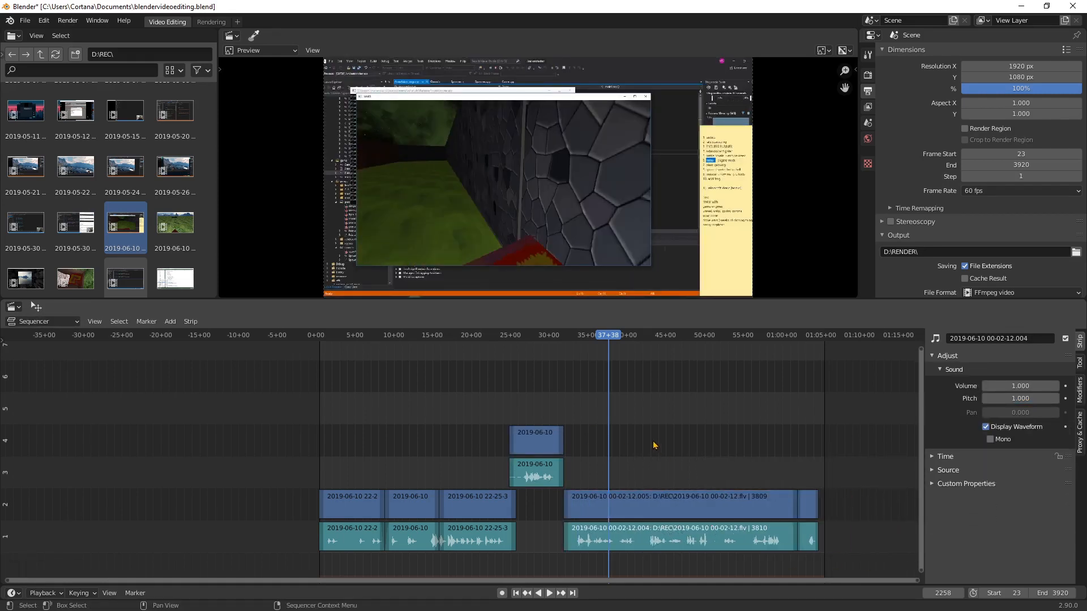
- Slide the raised section's video and sound strips earlier so they overlap the third section by about 113 frames
{"action": "key", "text": "Home"}
{"action": "scroll", "coordinate": [633, 544], "scroll_direction": "up", "scroll_amount": 3}
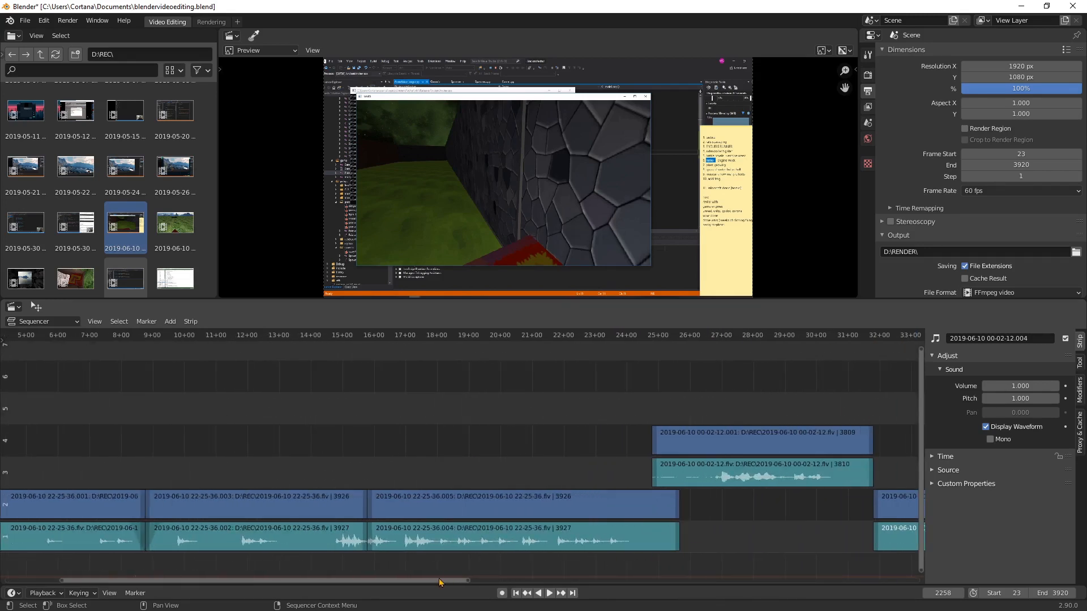
{"action": "scroll", "coordinate": [492, 547], "scroll_direction": "down", "scroll_amount": 5, "text": "ctrl"}
{"action": "scroll", "coordinate": [493, 547], "scroll_direction": "up", "scroll_amount": 3}
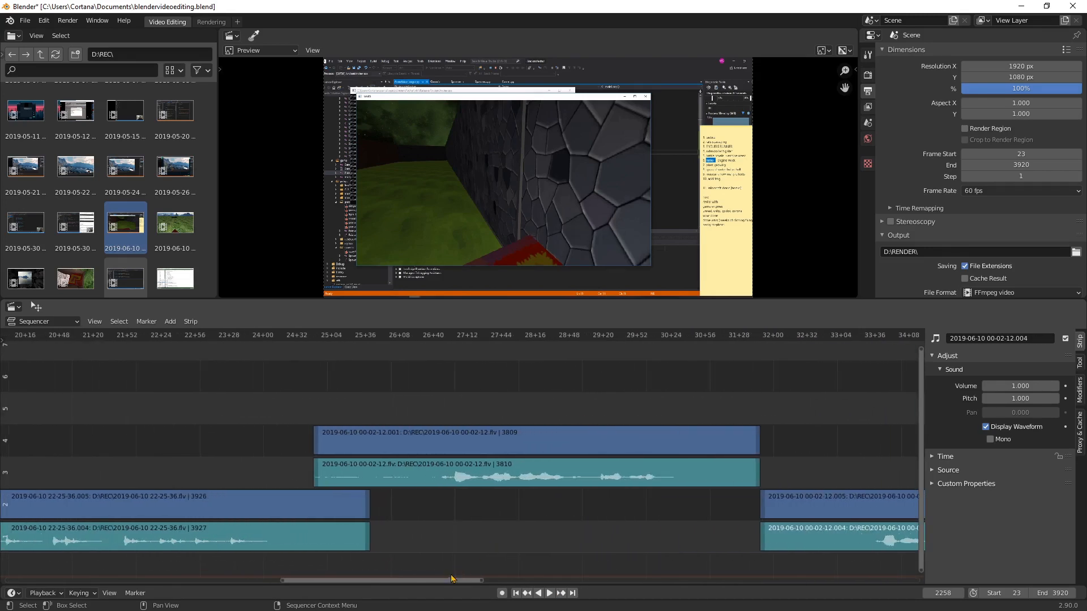
{"action": "left_click_drag", "start_coordinate": [452, 582], "coordinate": [442, 582]}
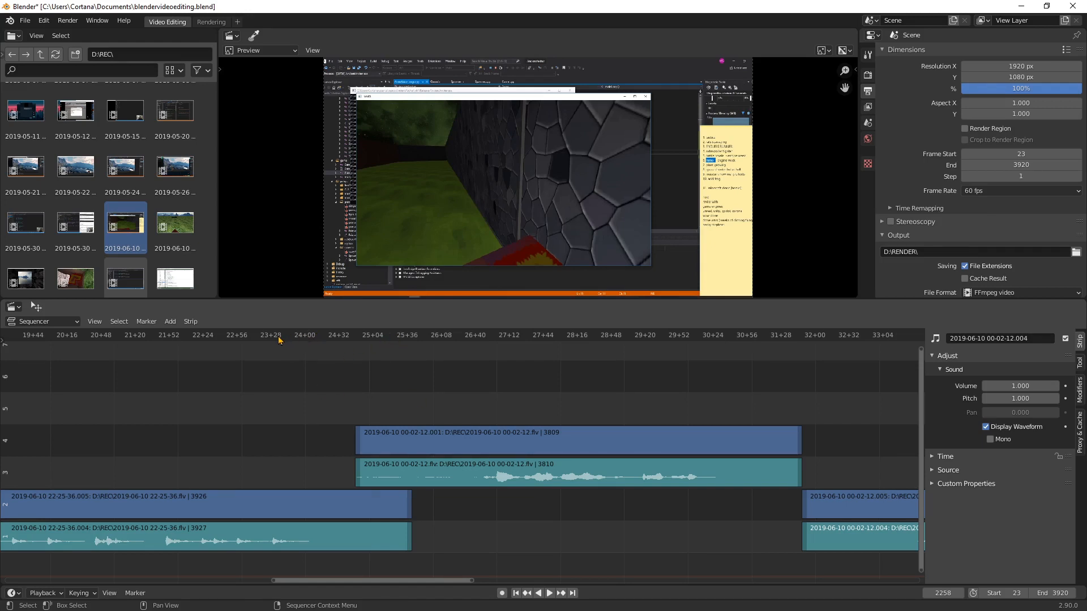
{"action": "left_click_drag", "start_coordinate": [382, 398], "coordinate": [513, 502]}
{"action": "left_click", "coordinate": [467, 390]}
{"action": "left_click_drag", "start_coordinate": [473, 392], "coordinate": [492, 437]}
{"action": "left_click", "coordinate": [456, 533]}
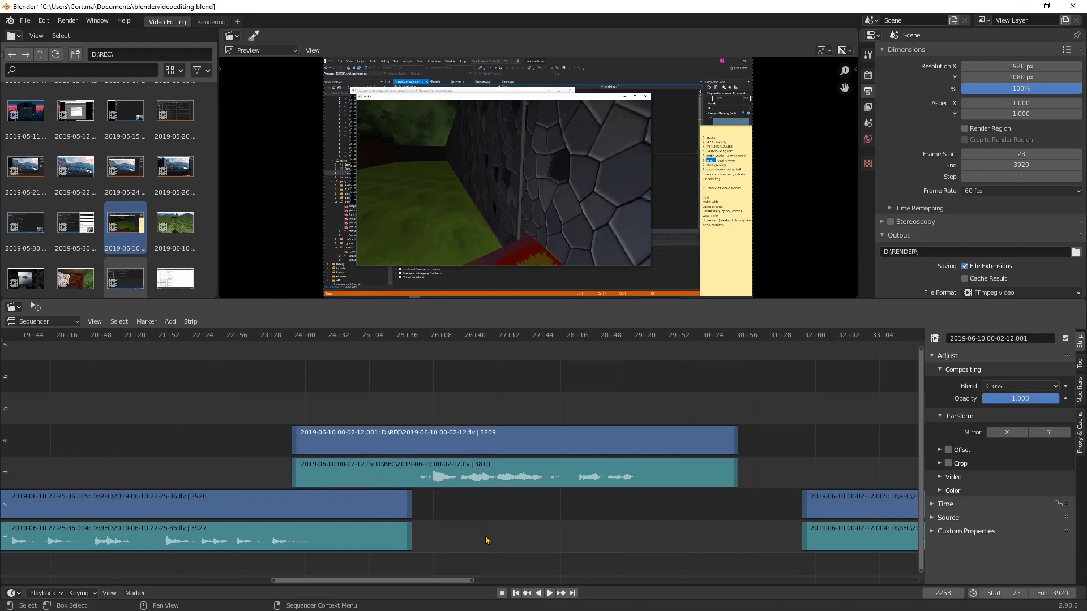
- Add a Wipe transition from the third section's video to the raised video strip, and set its transition type to Iris
{"action": "left_click", "coordinate": [342, 510]}
{"action": "left_click", "coordinate": [365, 450], "text": "shift"}
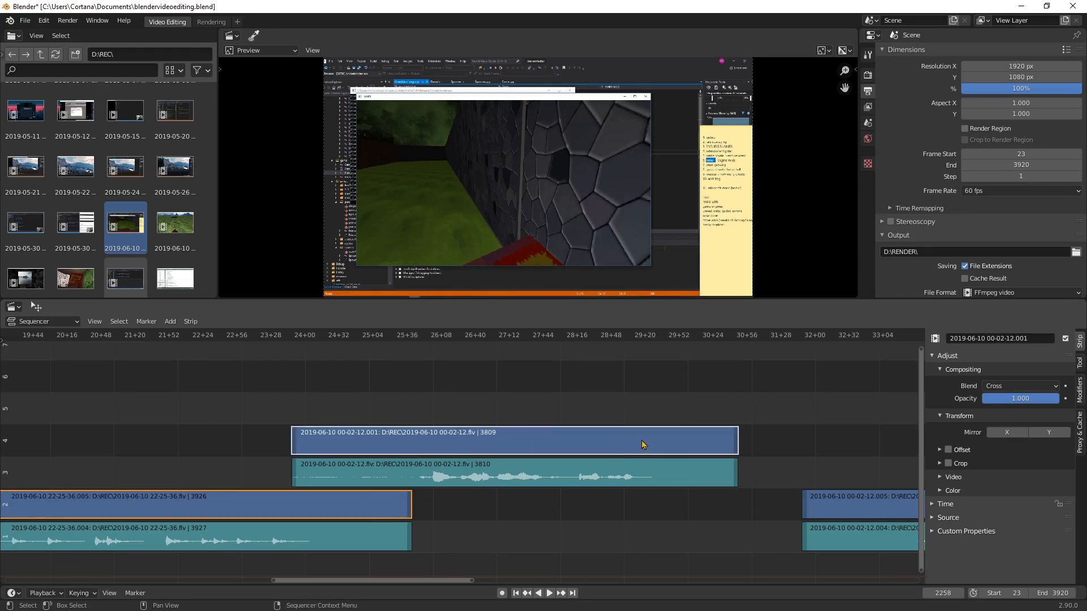
{"action": "right_click", "coordinate": [351, 434]}
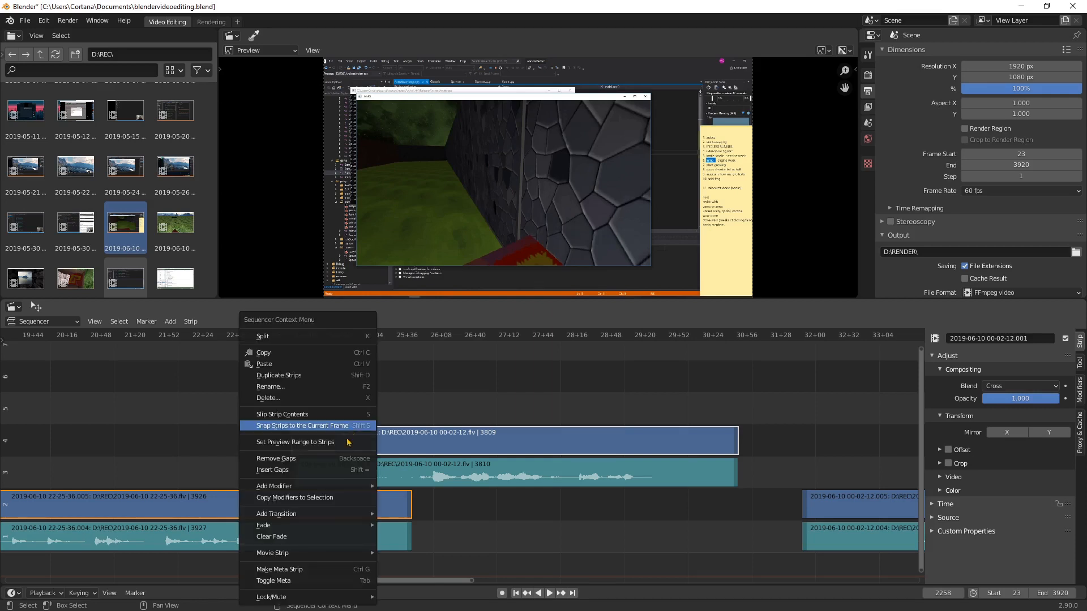
{"action": "mouse_move", "coordinate": [327, 532]}
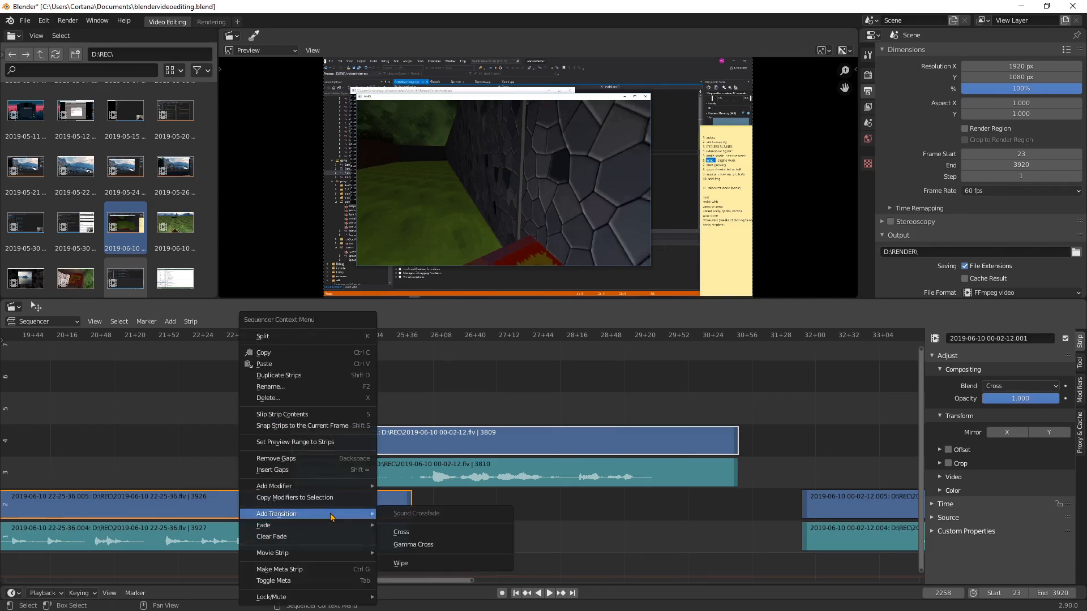
{"action": "left_click", "coordinate": [406, 563]}
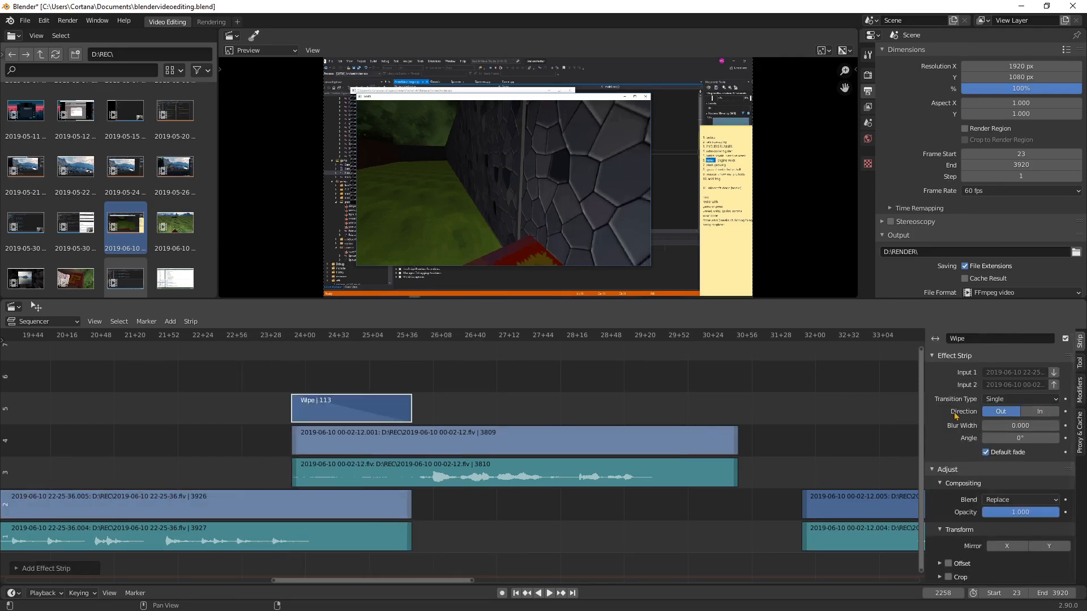
{"action": "left_click", "coordinate": [1032, 400]}
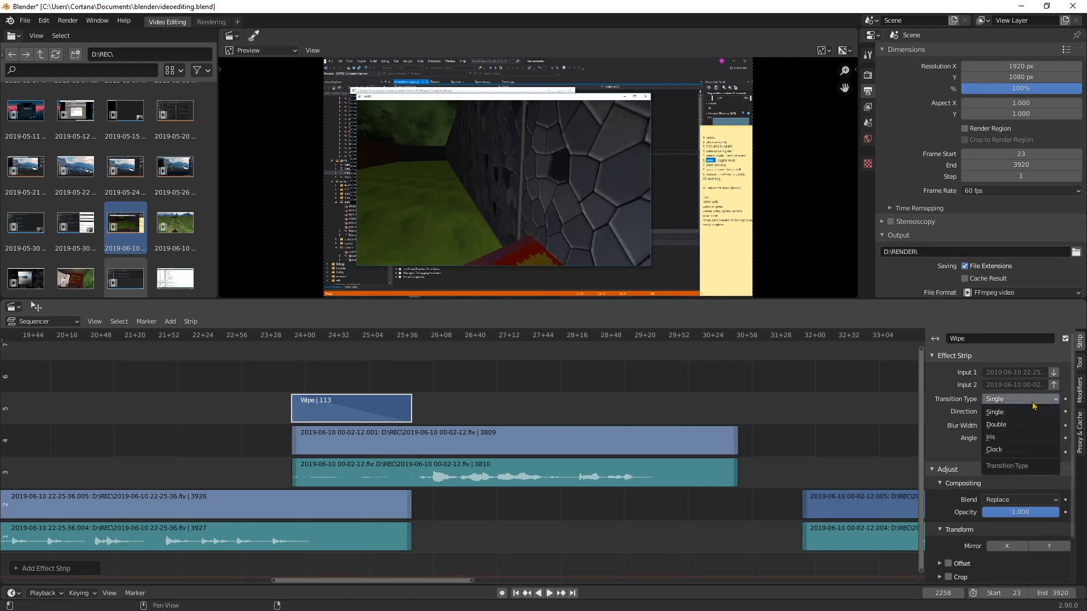
{"action": "left_click", "coordinate": [1007, 439]}
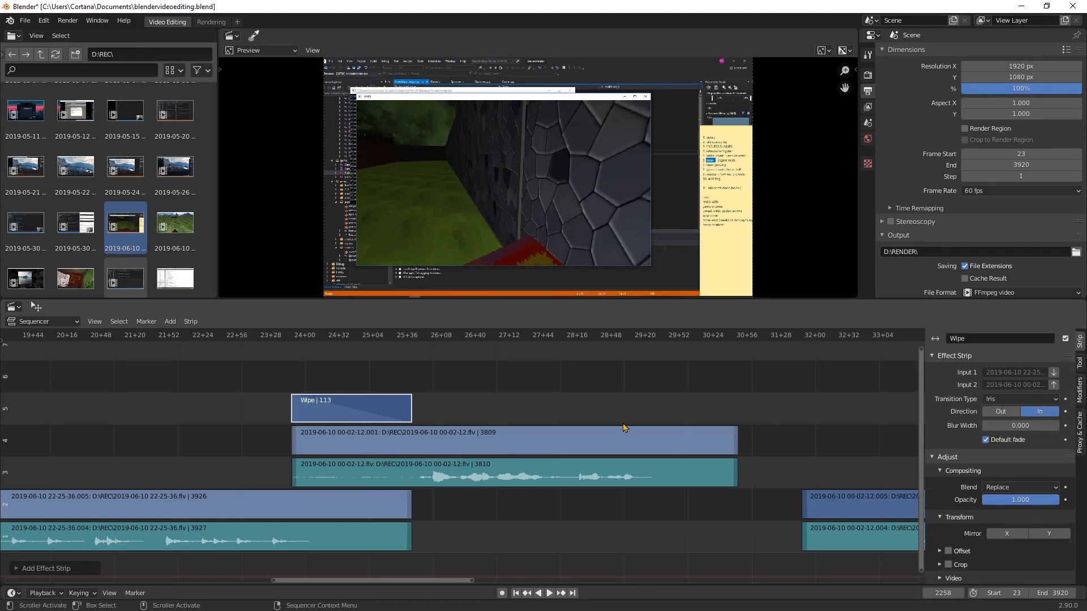
- Crossfade the sounds of the third section and the overlapping raised 00-02-12 section
{"action": "left_click", "coordinate": [333, 541]}
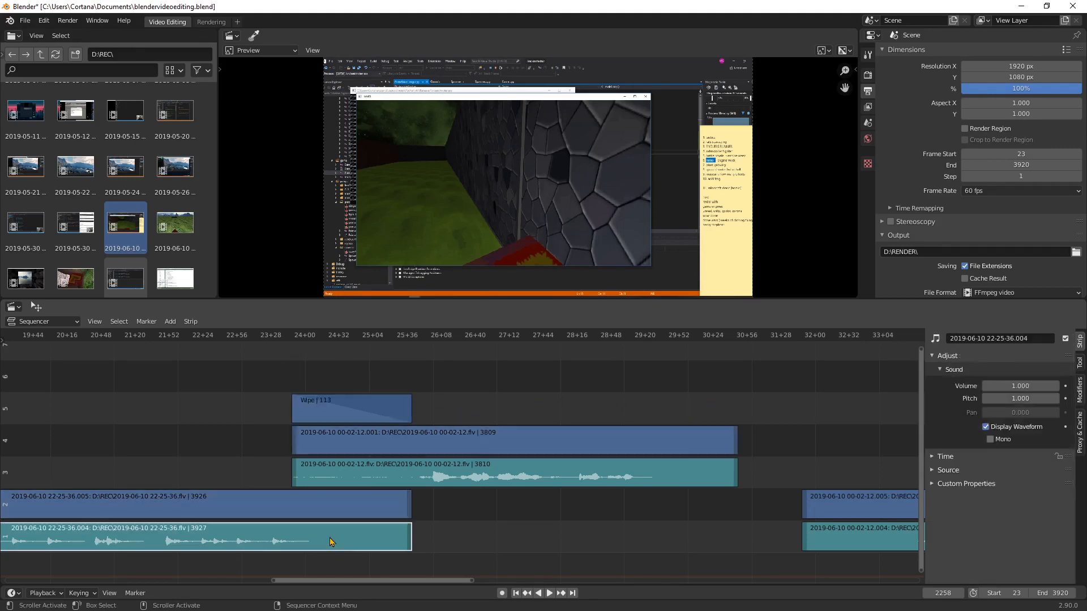
{"action": "left_click", "coordinate": [380, 470], "text": "shift"}
{"action": "right_click", "coordinate": [373, 475]}
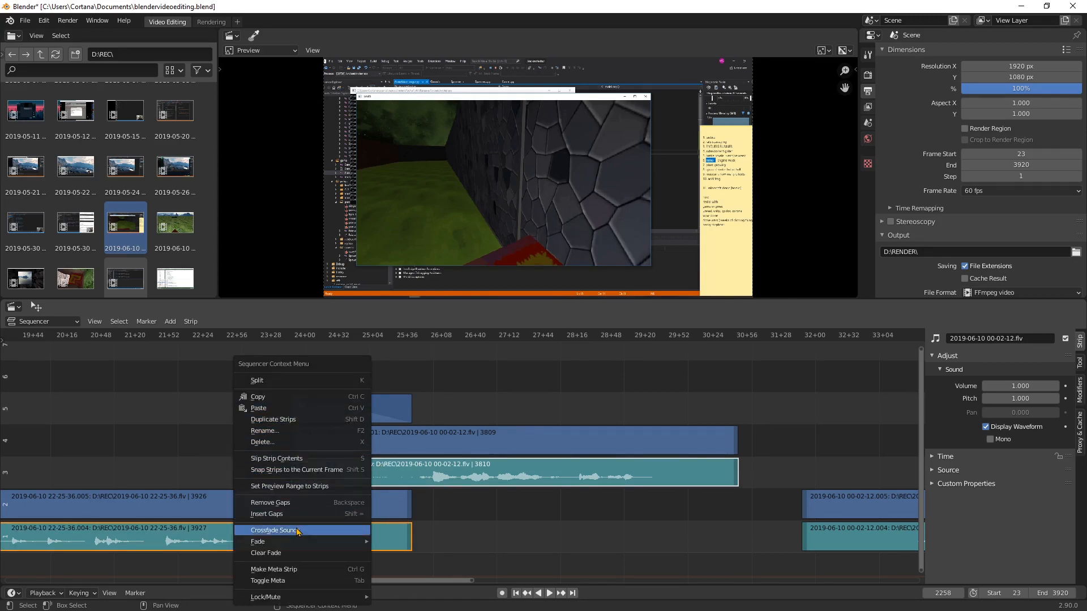
{"action": "left_click", "coordinate": [297, 531]}
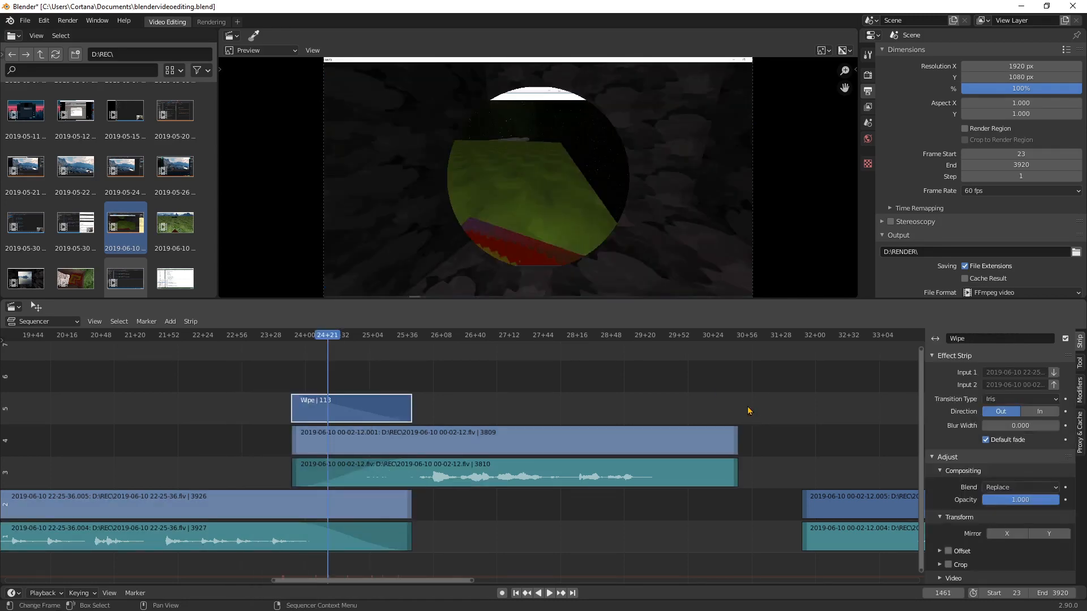
- Slide the remaining sections earlier to meet the end of the raised section, and set the scene's end frame to 3808
{"action": "scroll", "coordinate": [771, 486], "scroll_direction": "down", "scroll_amount": 6}
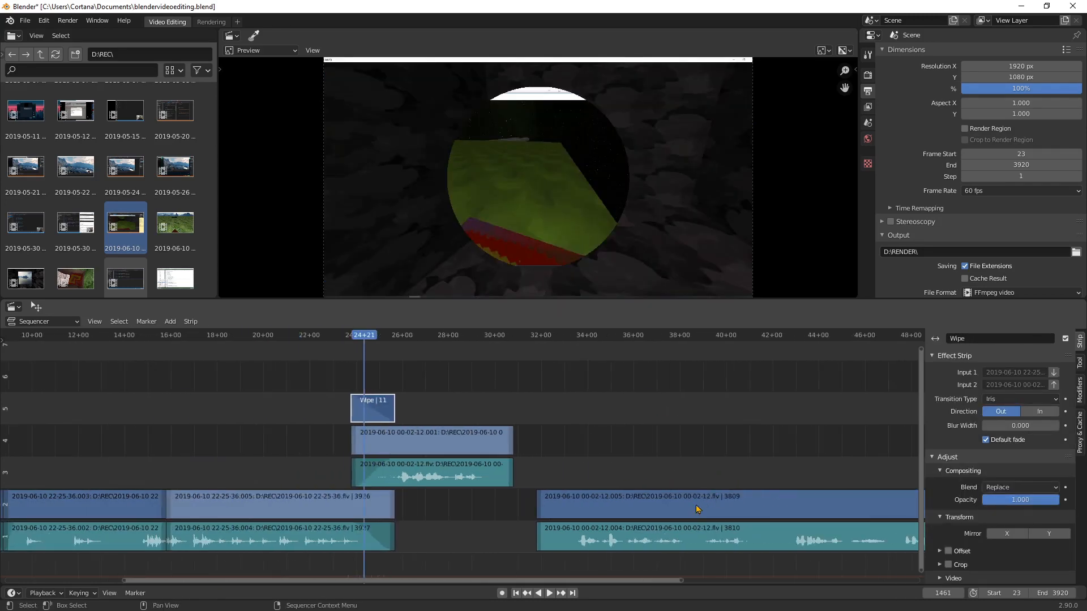
{"action": "scroll", "coordinate": [656, 510], "scroll_direction": "down", "scroll_amount": 7}
{"action": "left_click_drag", "start_coordinate": [450, 497], "coordinate": [714, 538]}
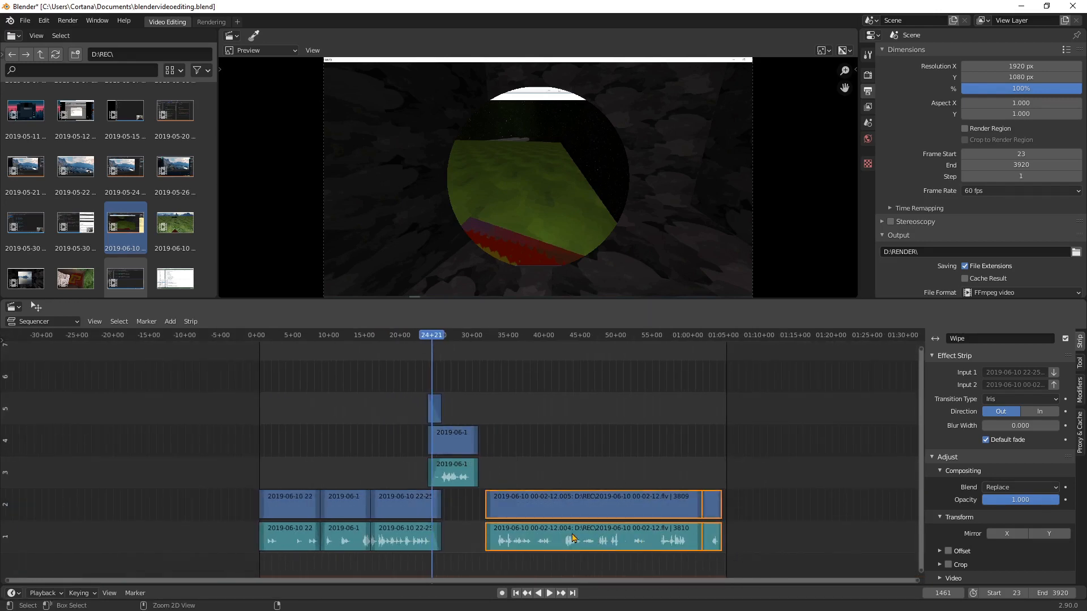
{"action": "left_click", "coordinate": [557, 448]}
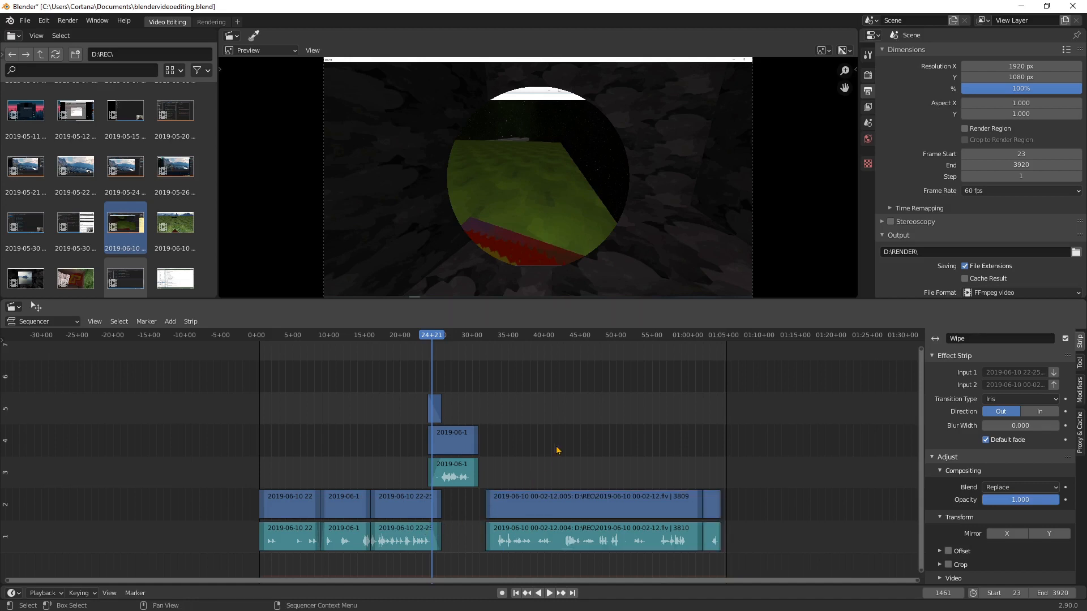
{"action": "left_click_drag", "start_coordinate": [484, 478], "coordinate": [715, 540]}
{"action": "left_click_drag", "start_coordinate": [601, 506], "coordinate": [594, 501]}
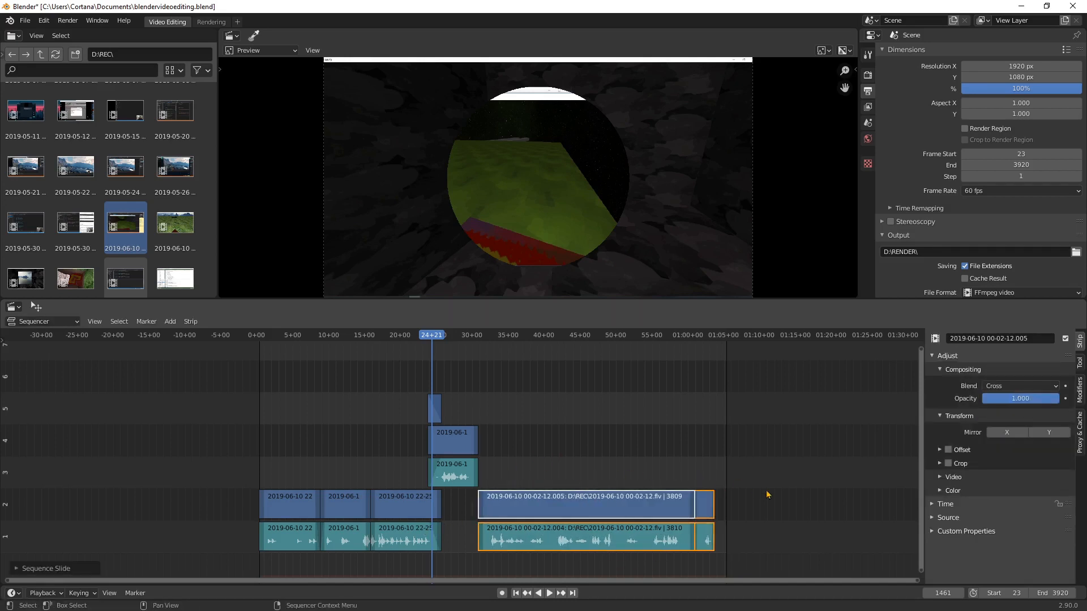
{"action": "left_click_drag", "start_coordinate": [1054, 592], "coordinate": [1030, 593]}
{"action": "left_click", "coordinate": [881, 467]}
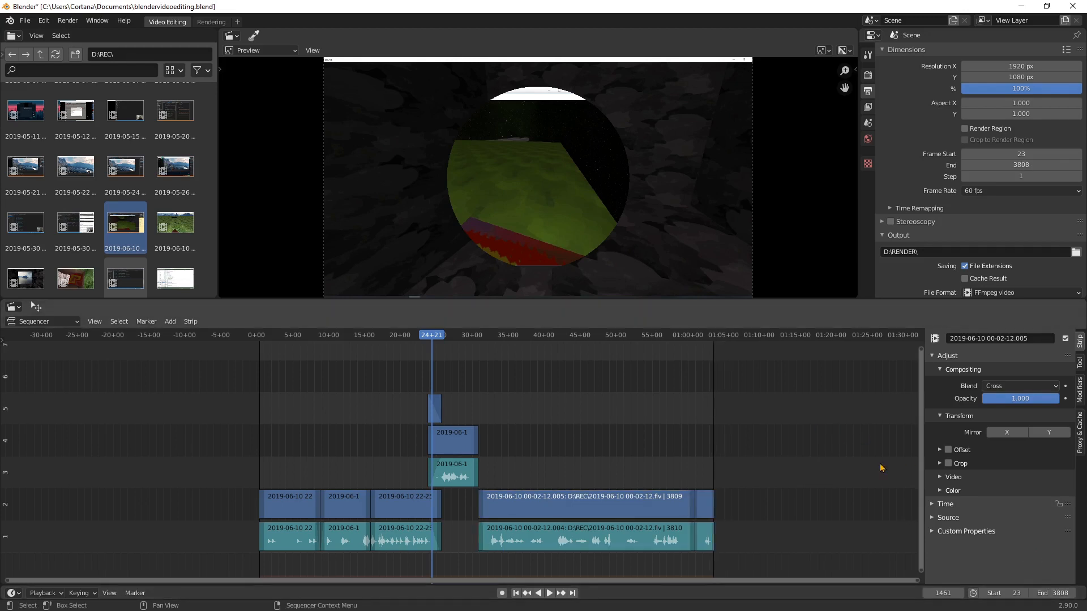
- Start rendering the animation, minimise the render window and open the output path for editing
{"action": "left_click", "coordinate": [69, 20]}
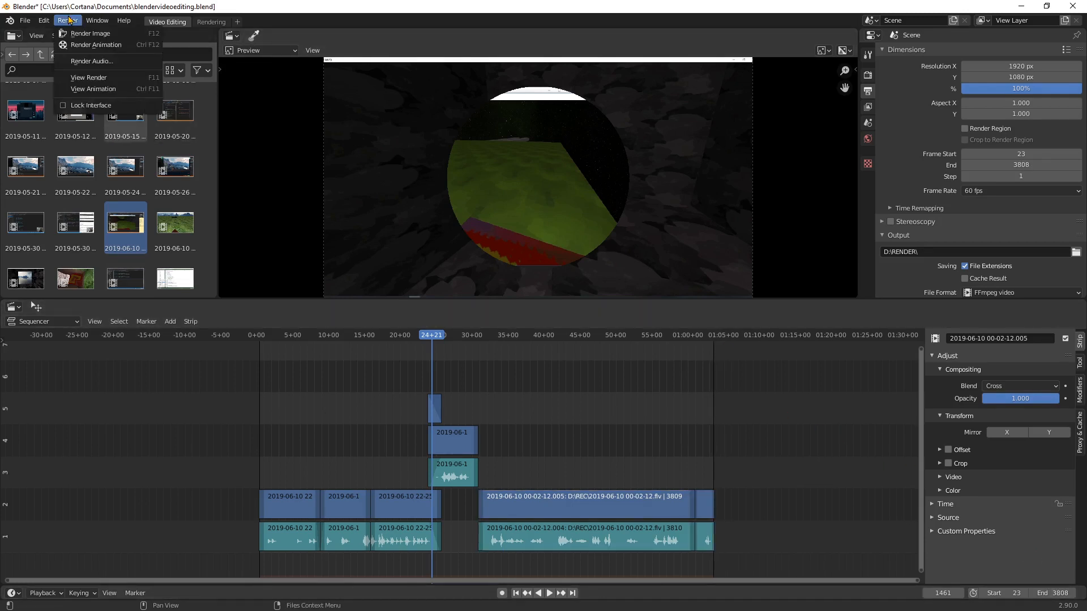
{"action": "left_click", "coordinate": [80, 46]}
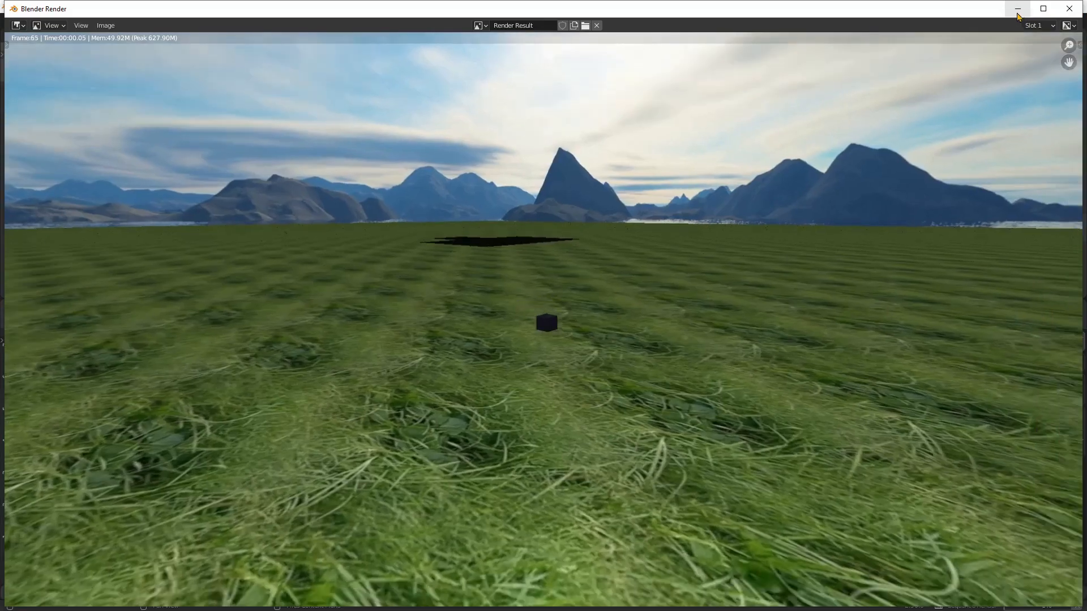
{"action": "left_click", "coordinate": [1017, 9]}
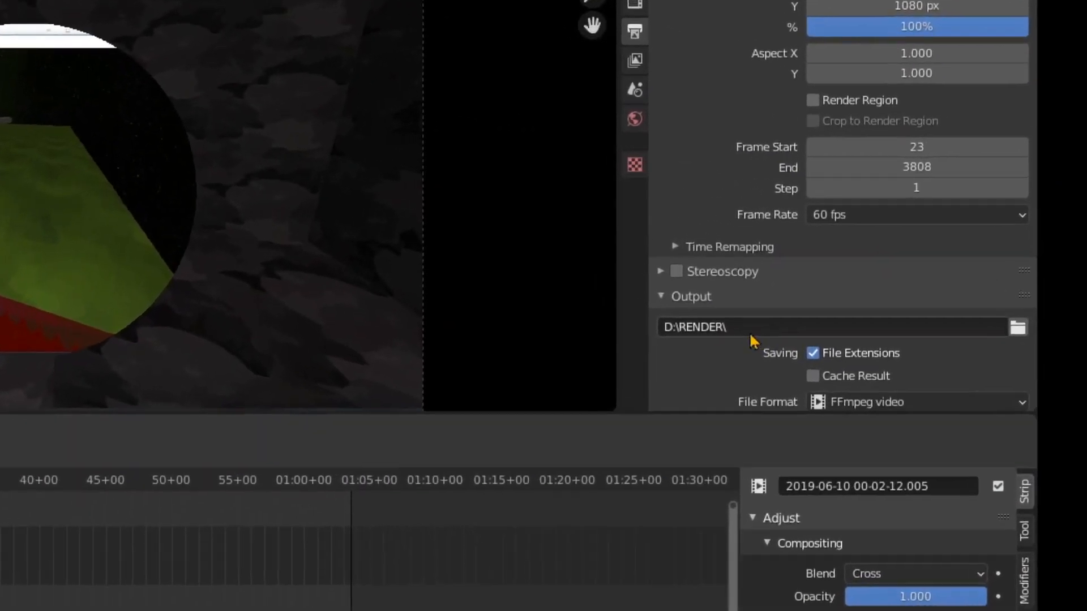
{"action": "left_click", "coordinate": [905, 261]}
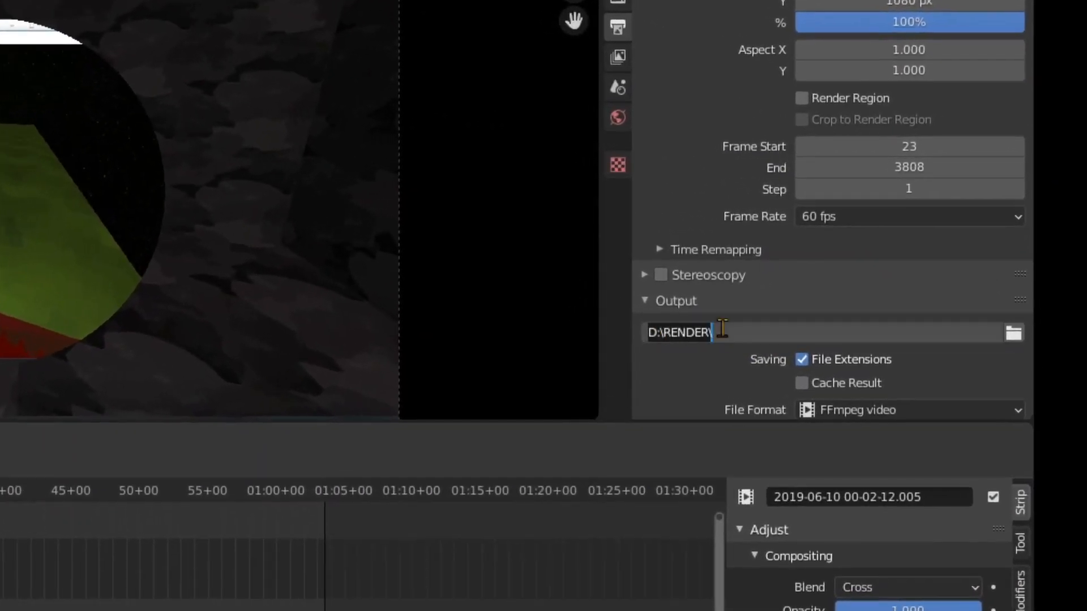